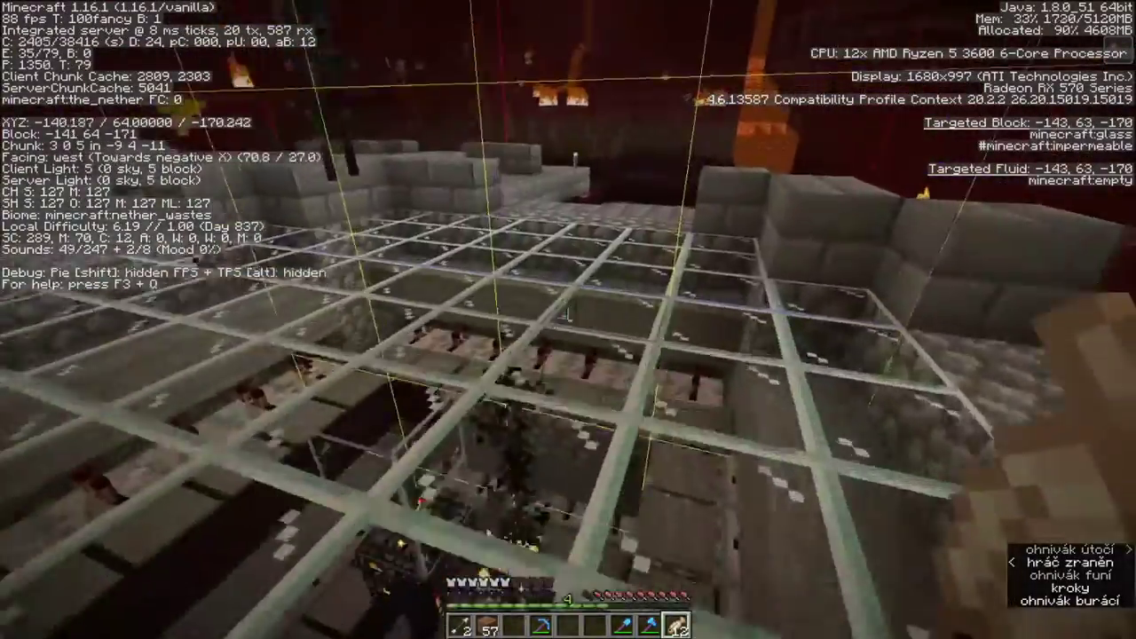
# Step: Walk down to the enchanting room in the Nether base, eat some food, and save the world and return to the main menu
pyautogui.press('w')
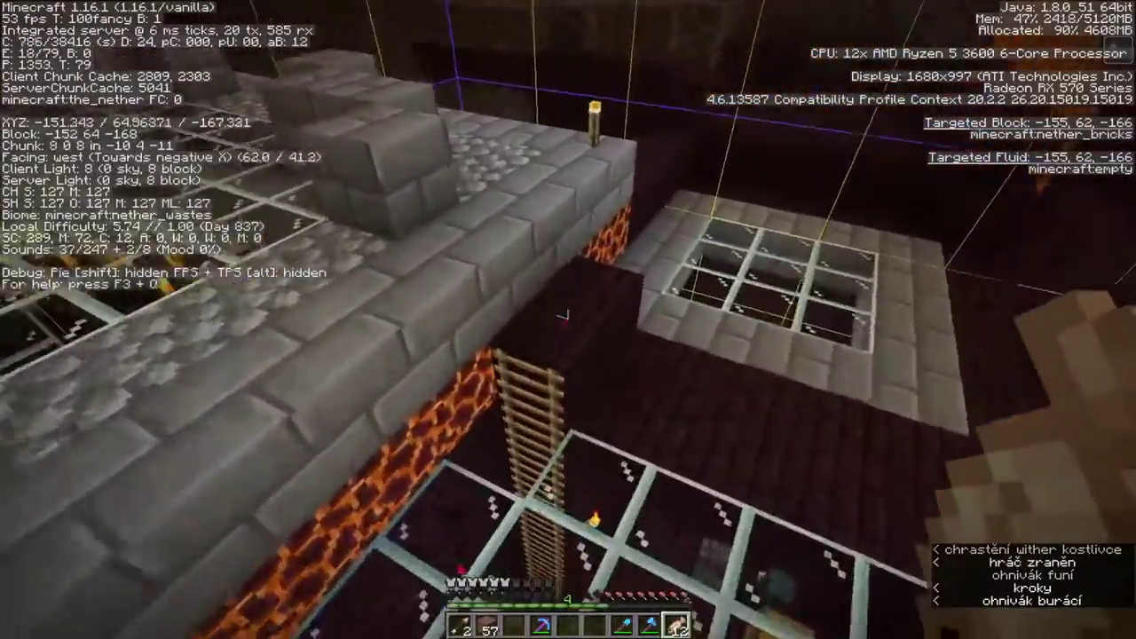
pyautogui.press('w')
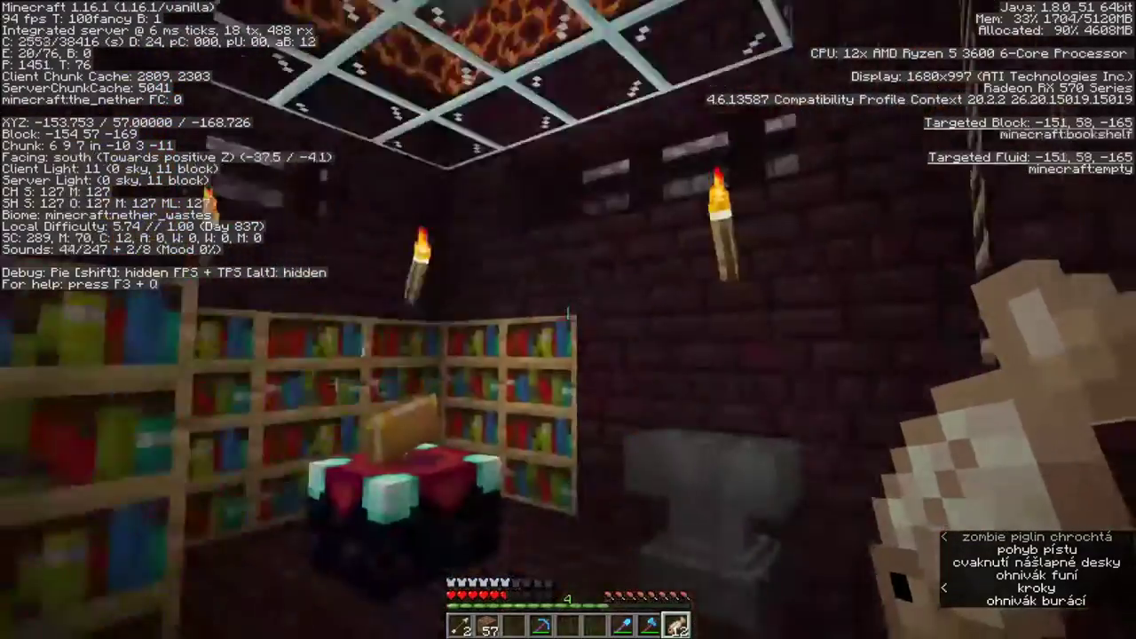
pyautogui.rightClick(567, 315)
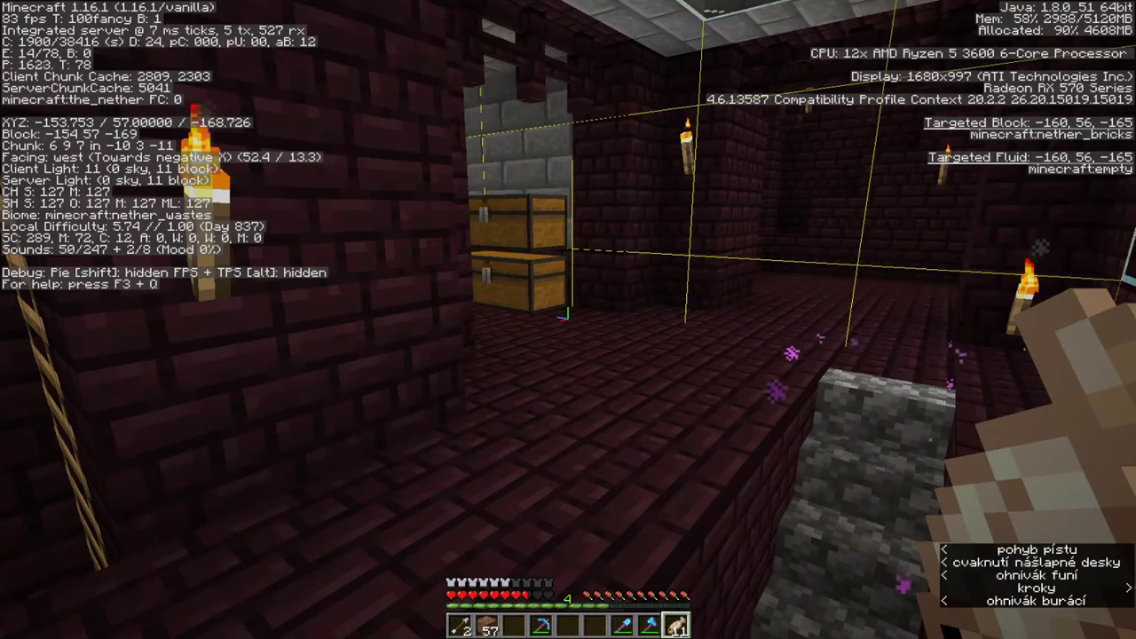
pyautogui.press('Escape')
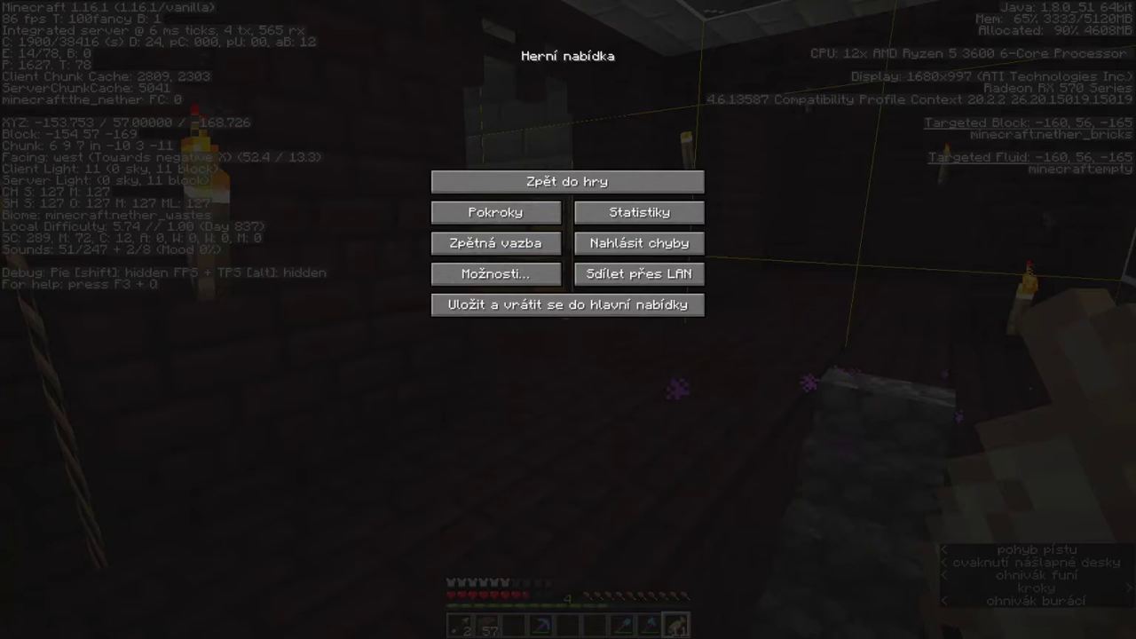
pyautogui.click(561, 307)
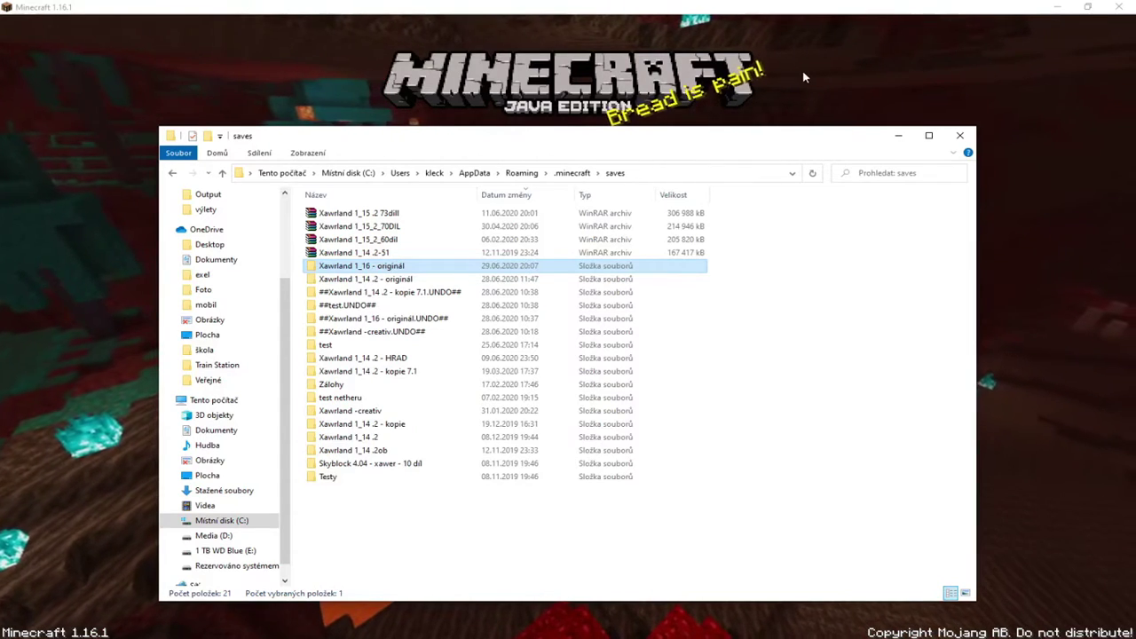
# Step: In File Explorer, delete the "Xawrland 1_16 - originál" world folder from the saves folder
pyautogui.moveTo(715, 144); pyautogui.dragTo(795, 107)
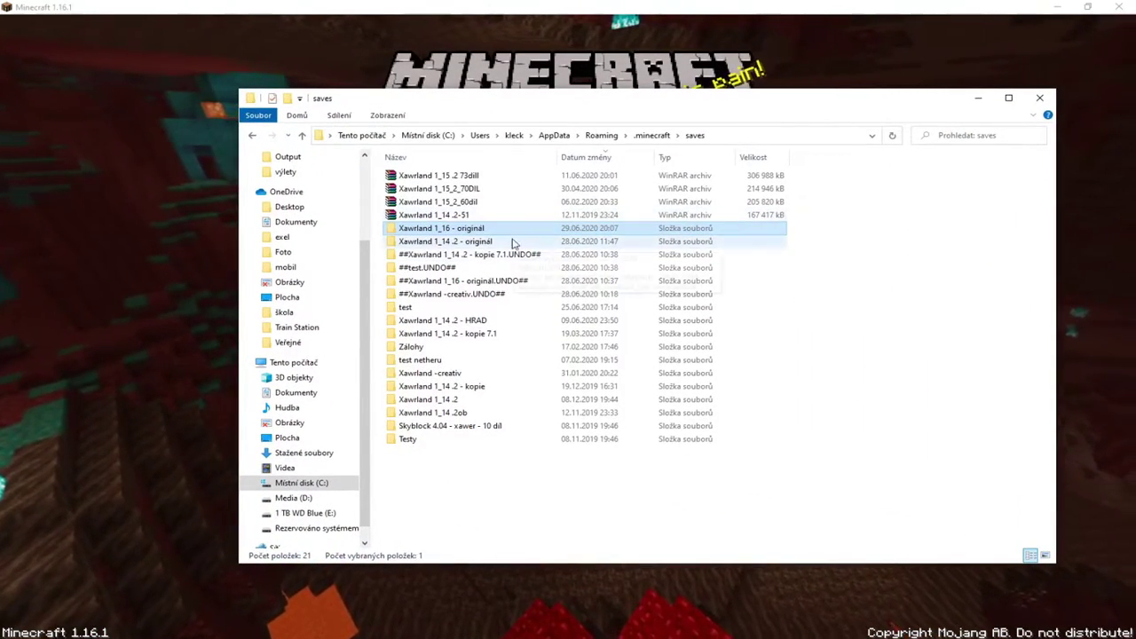
pyautogui.press('F2')
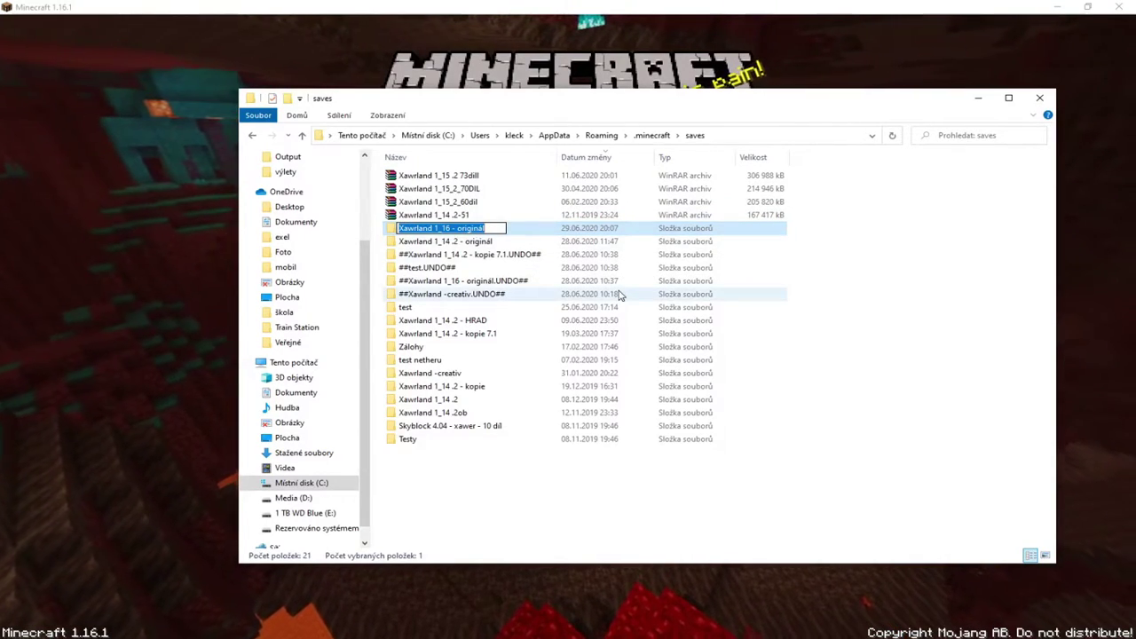
pyautogui.press('Return')
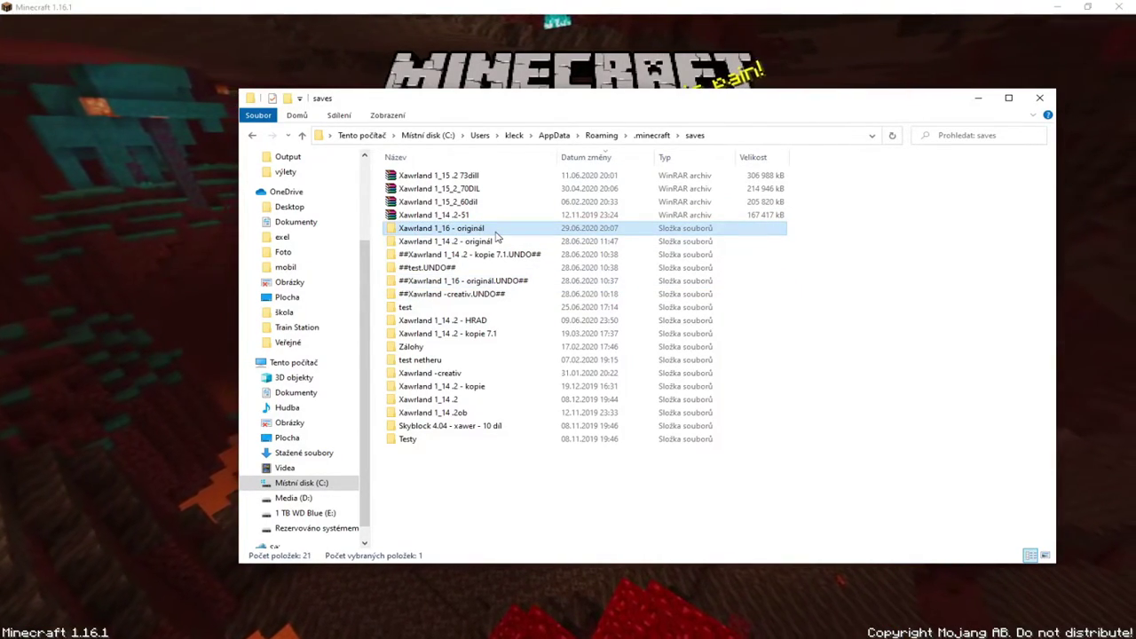
pyautogui.press('Delete')
pyautogui.click(317, 272)
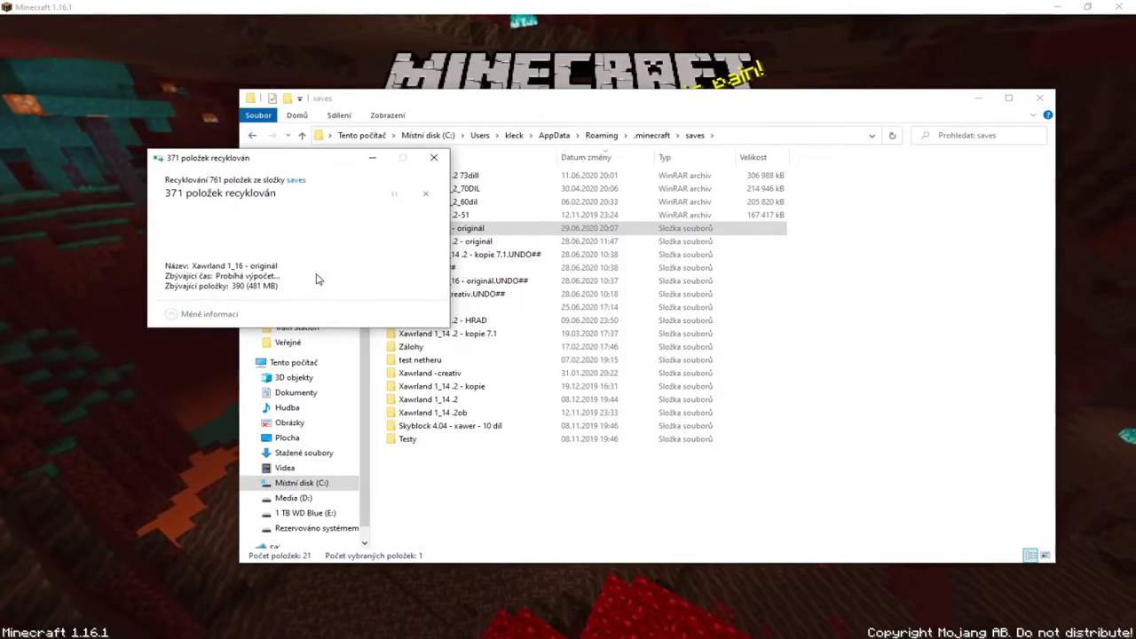
pyautogui.click(330, 271)
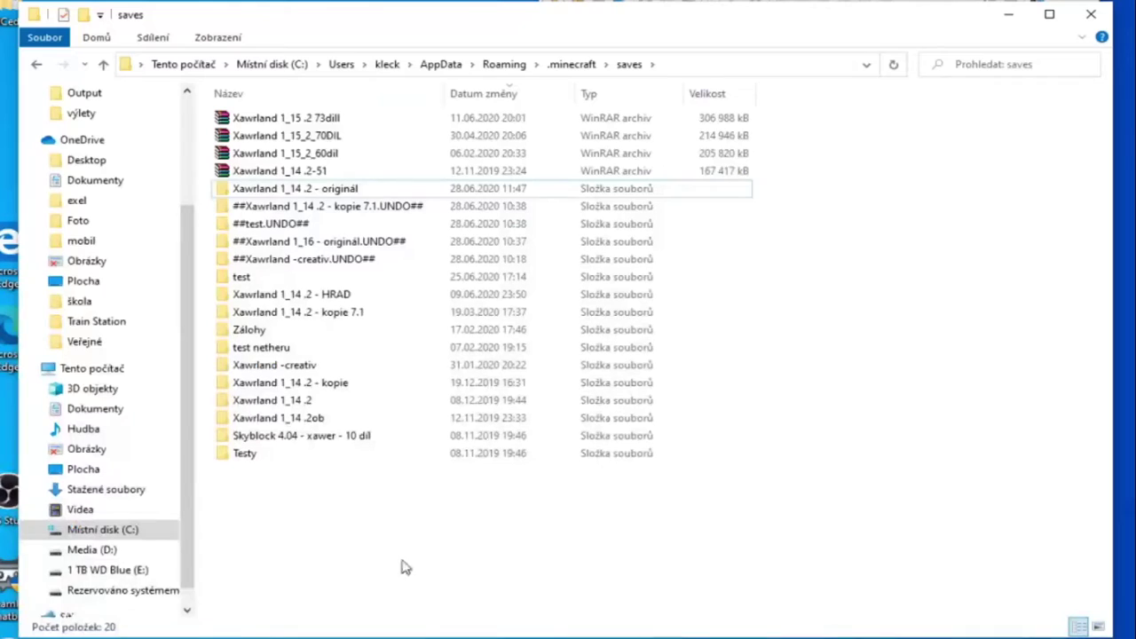
# Step: Duplicate the "Xawrland 1_14 .2 - originál" world folder within the saves folder
pyautogui.click(488, 228)
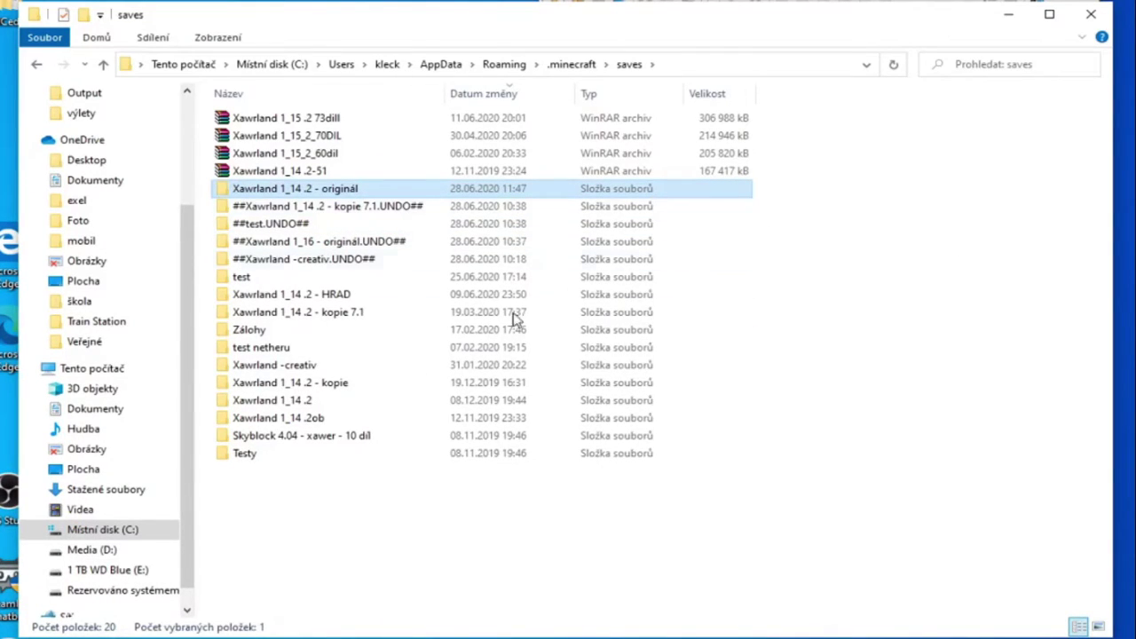
pyautogui.click(297, 497)
pyautogui.hotkey('ctrl', 'v')
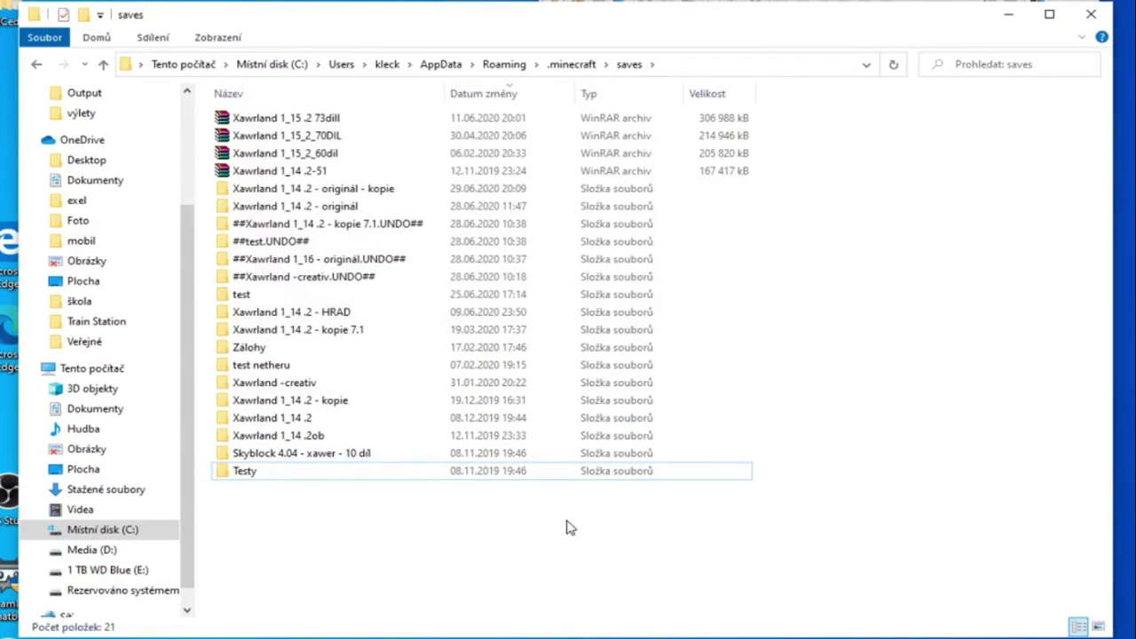
# Step: Rename the copied world folder as "Xawrland 1_16 - originál"
pyautogui.click(383, 192)
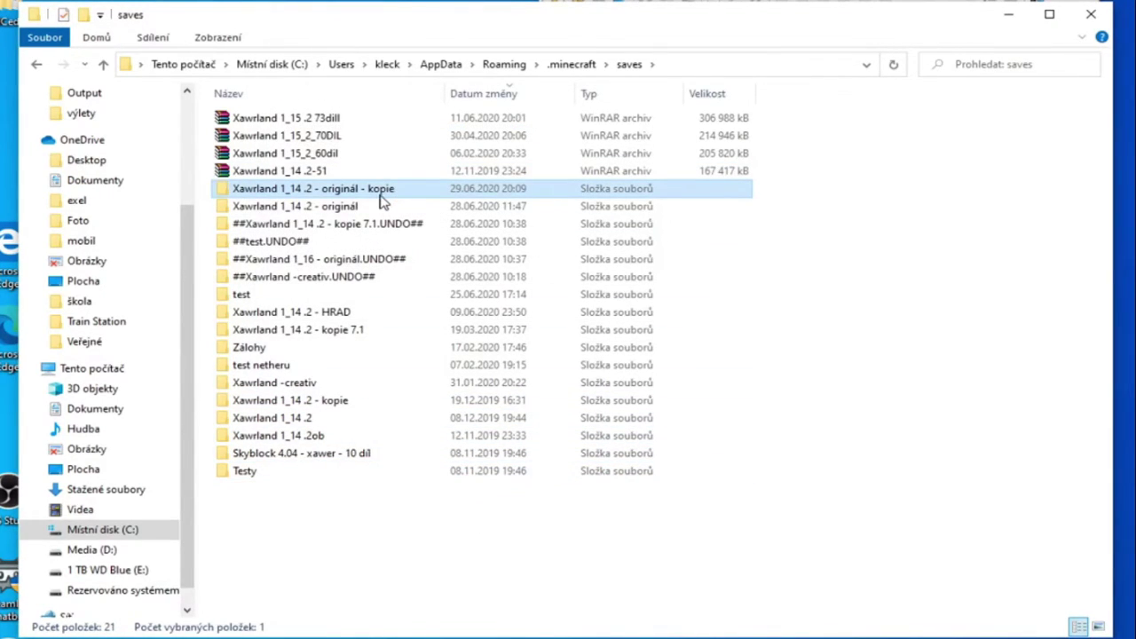
pyautogui.click(396, 193)
pyautogui.click(407, 195)
pyautogui.press('BackSpace')
pyautogui.press('BackSpace')
pyautogui.press('BackSpace')
pyautogui.press('BackSpace')
pyautogui.press('BackSpace')
pyautogui.press('BackSpace')
pyautogui.press('BackSpace')
pyautogui.press('BackSpace')
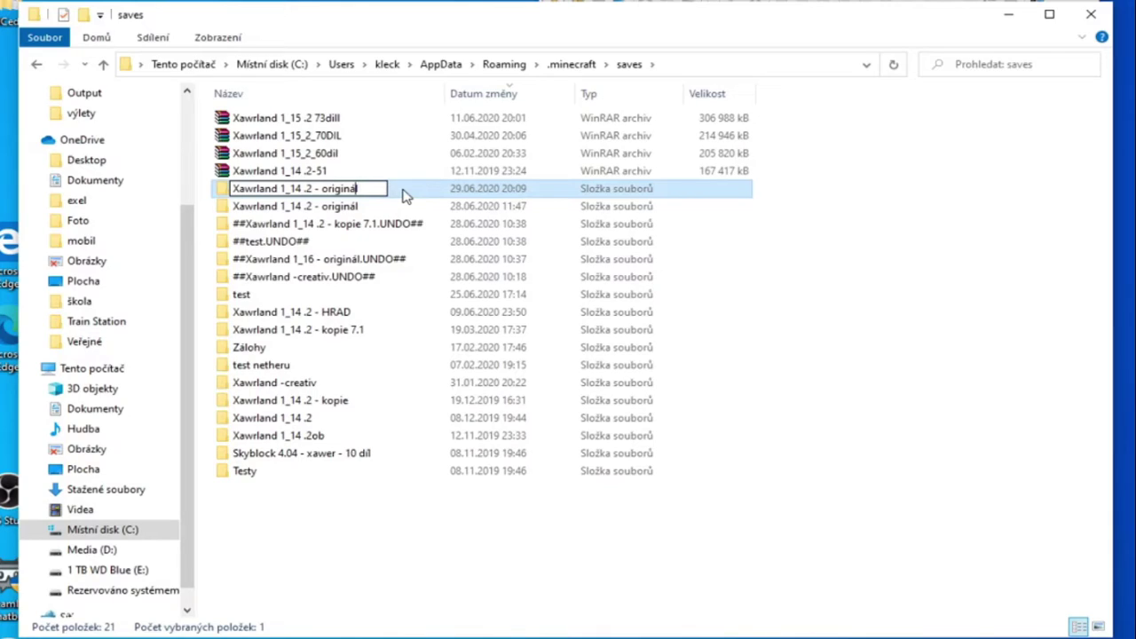
pyautogui.press('BackSpace')
pyautogui.press('BackSpace')
pyautogui.press('BackSpace')
pyautogui.press('BackSpace')
pyautogui.write('6')
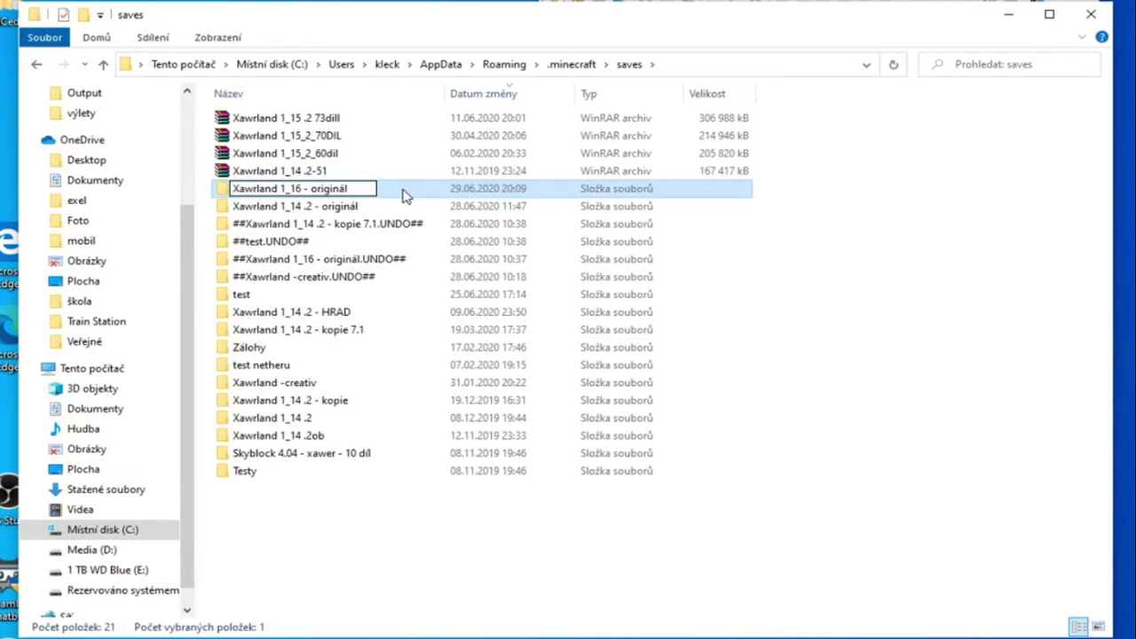
pyautogui.press('Return')
# Step: Open the "Xawrland 1_16 - originál" world folder and look through its region folder and the data folder in DIM1
pyautogui.doubleClick(342, 188)
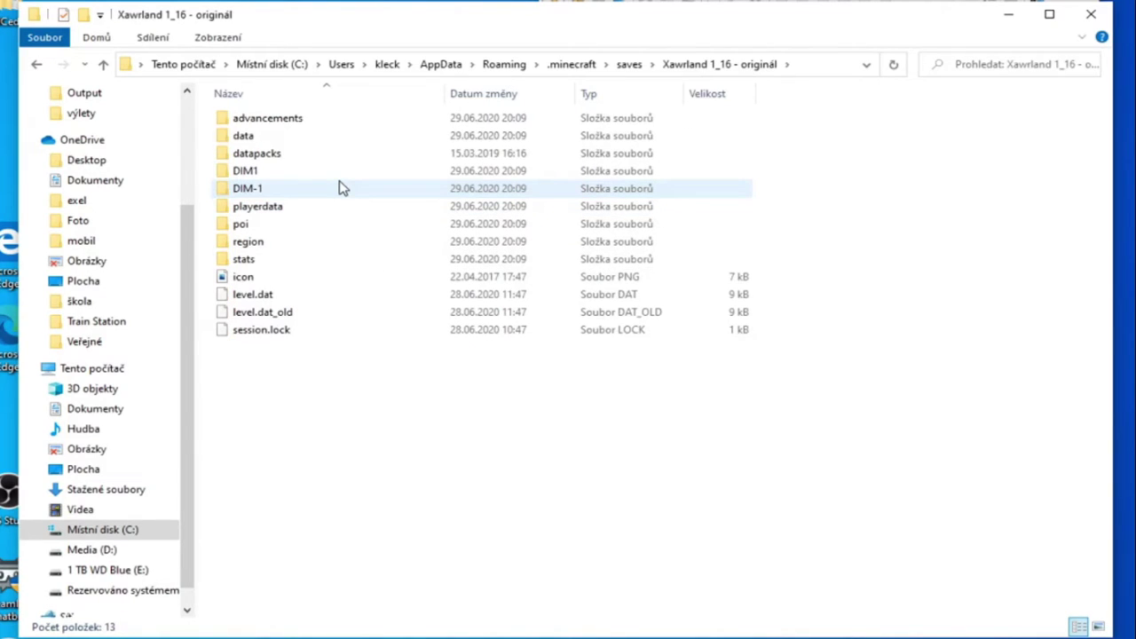
pyautogui.doubleClick(267, 241)
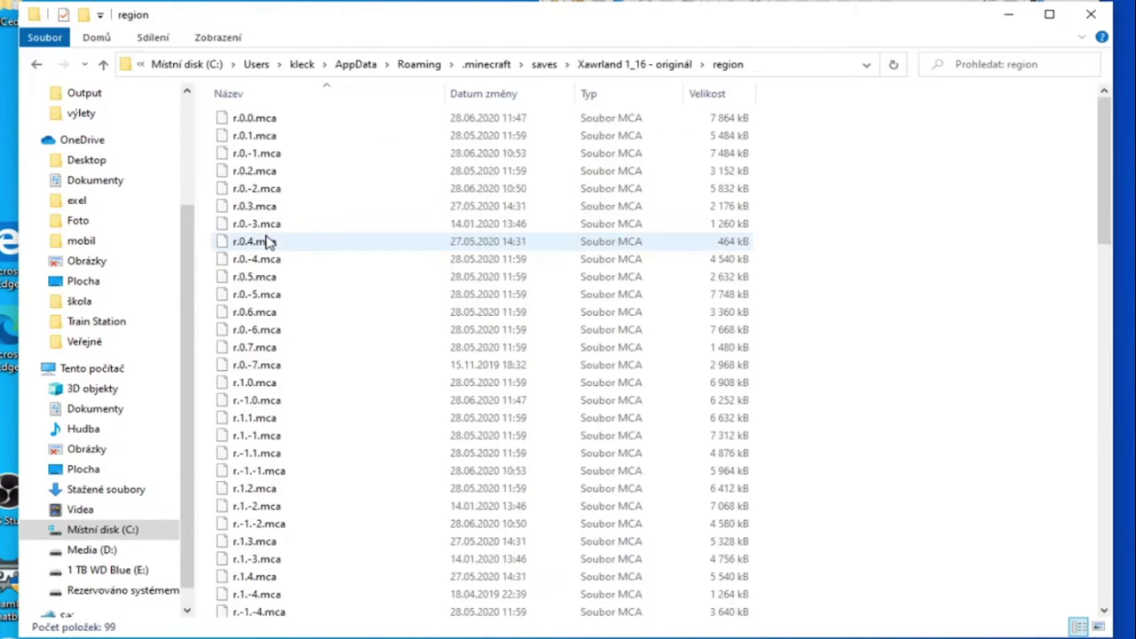
pyautogui.click(102, 66)
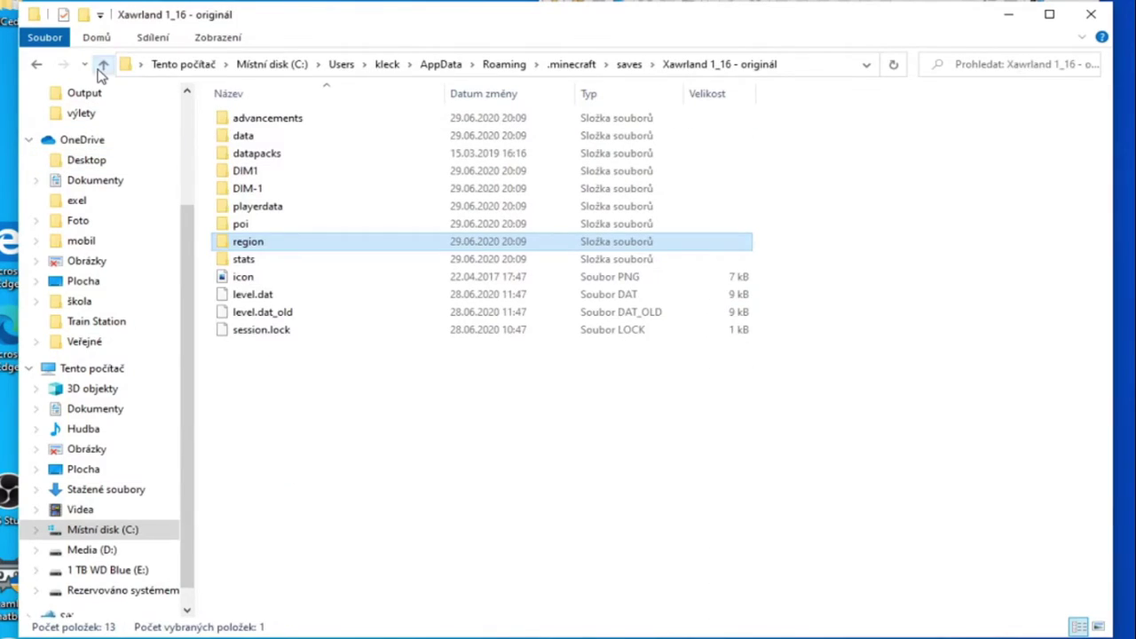
pyautogui.doubleClick(262, 176)
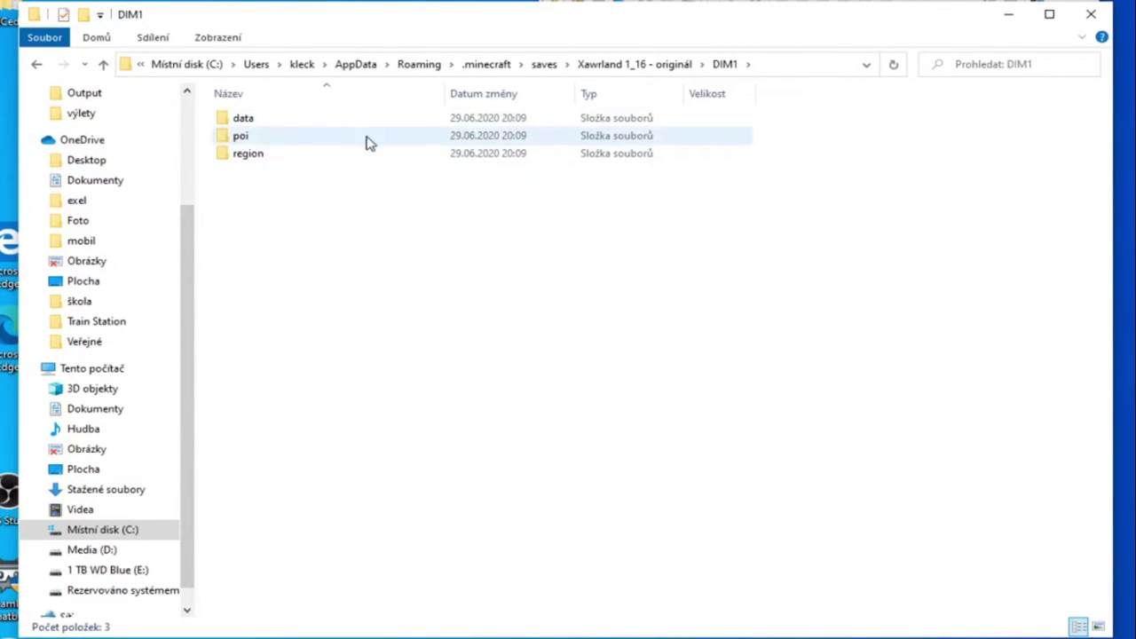
pyautogui.doubleClick(307, 120)
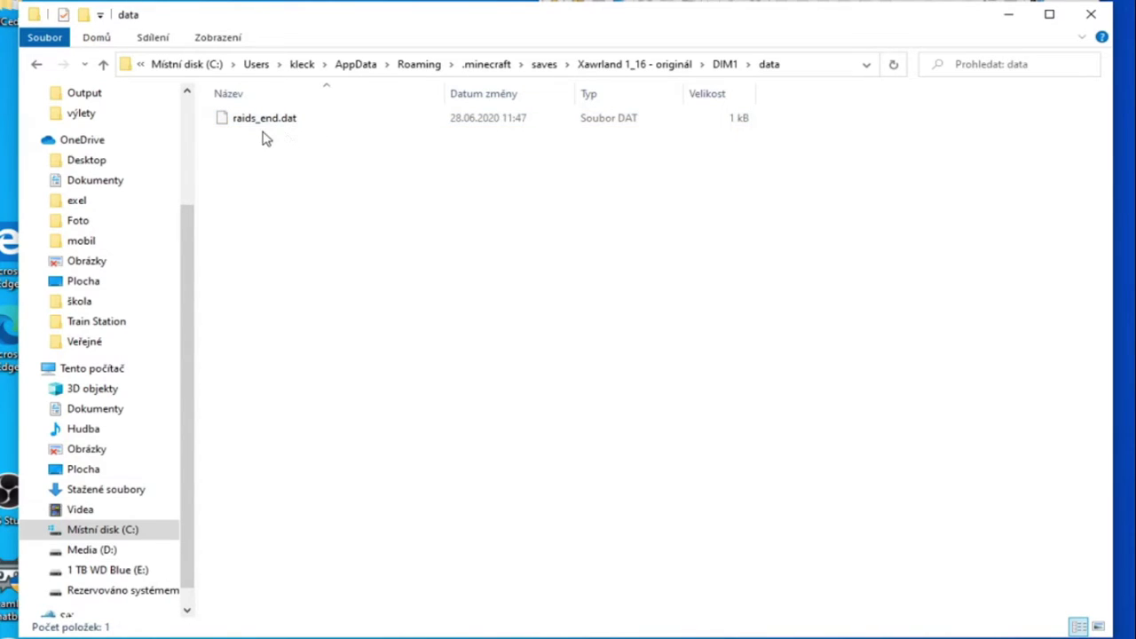
pyautogui.click(105, 66)
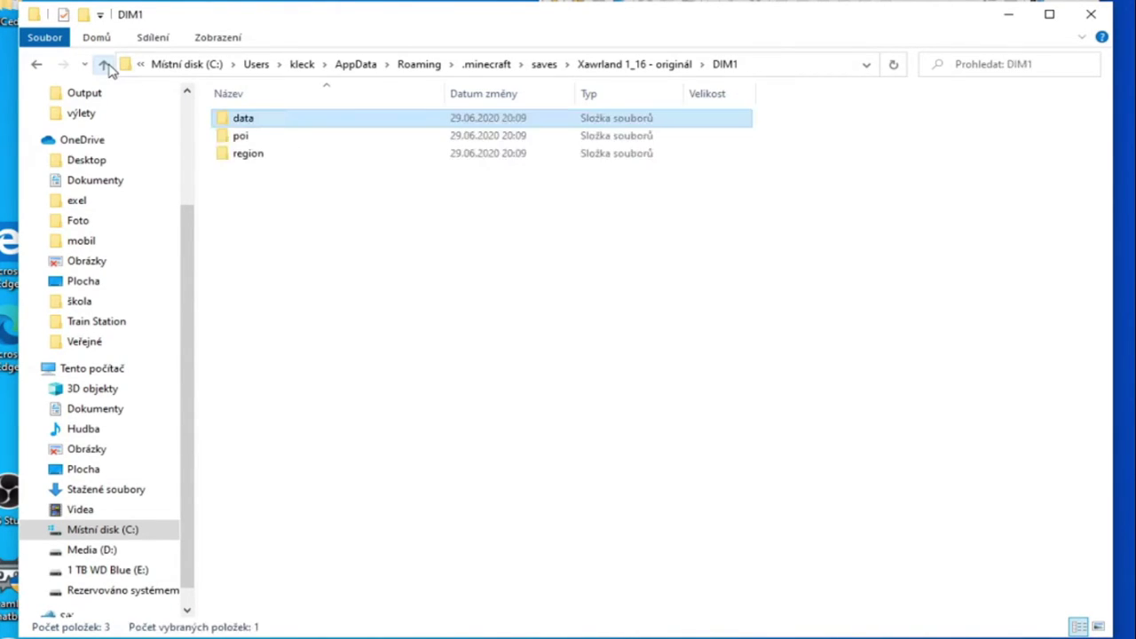
pyautogui.click(105, 67)
# Step: Check the data folder in DIM-1, open the DIM-1 region folder, and move its window aside to uncover NBTExplorer
pyautogui.click(258, 191)
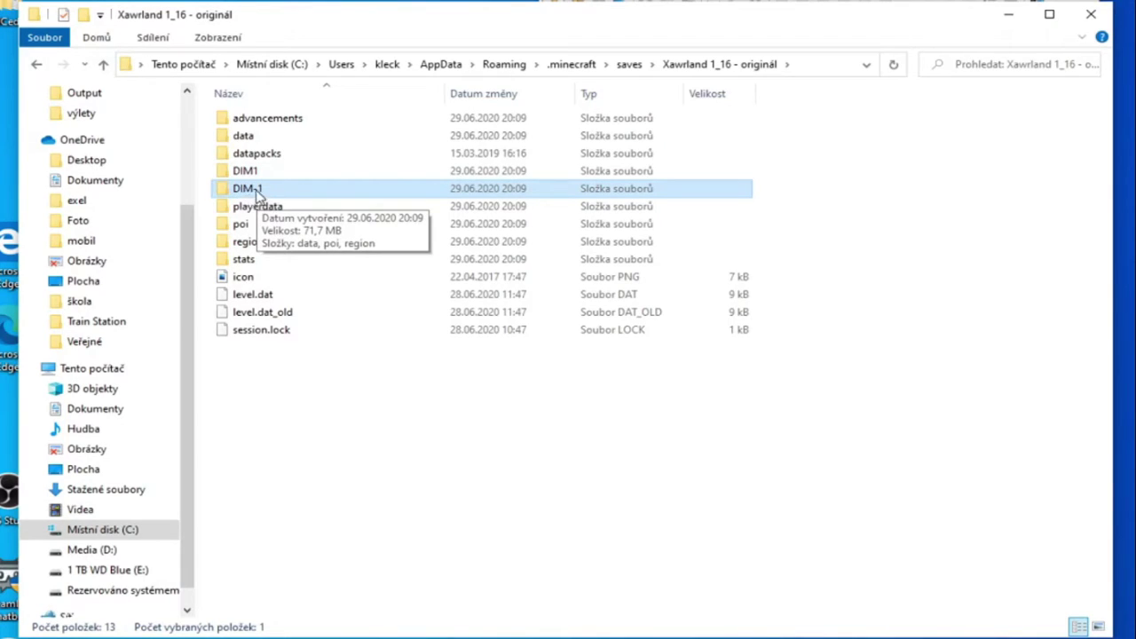
pyautogui.doubleClick(257, 192)
pyautogui.doubleClick(271, 120)
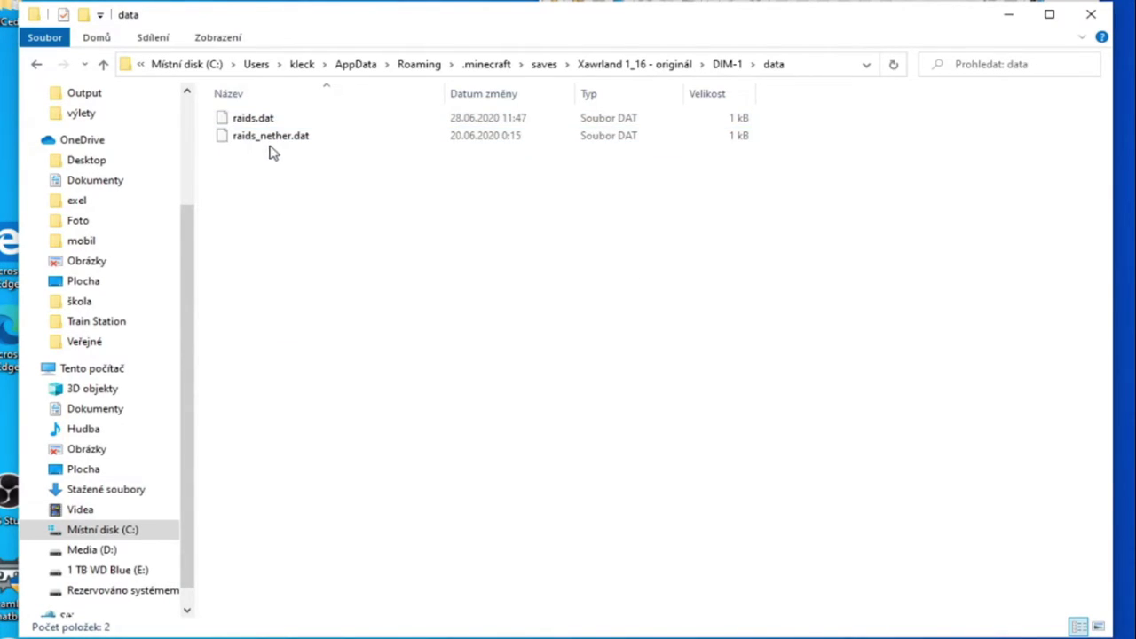
pyautogui.click(102, 67)
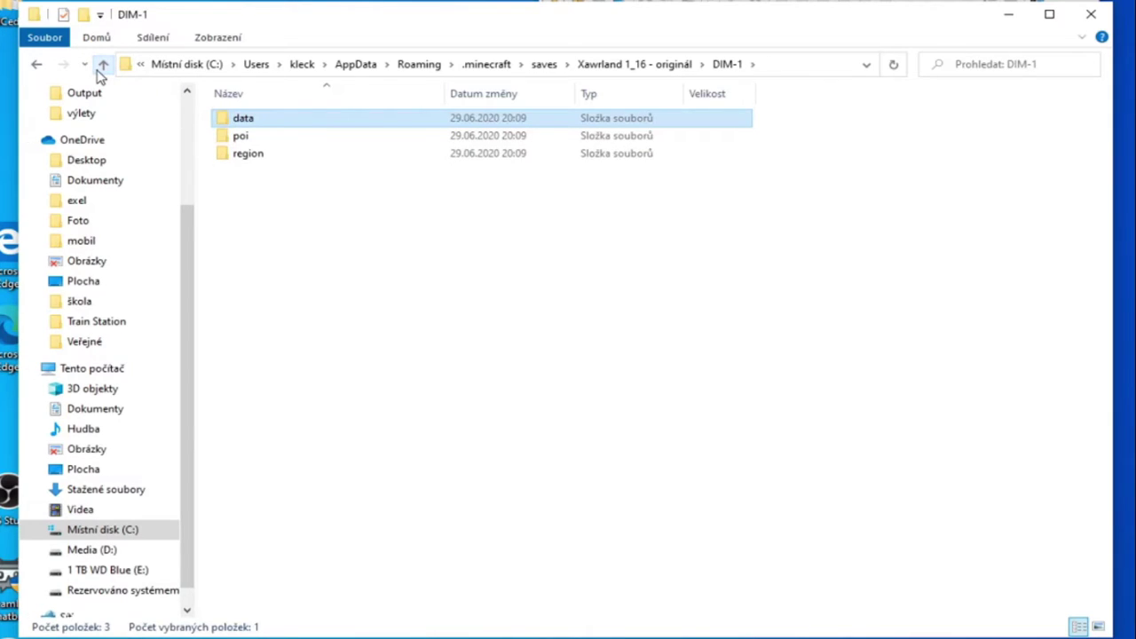
pyautogui.doubleClick(248, 154)
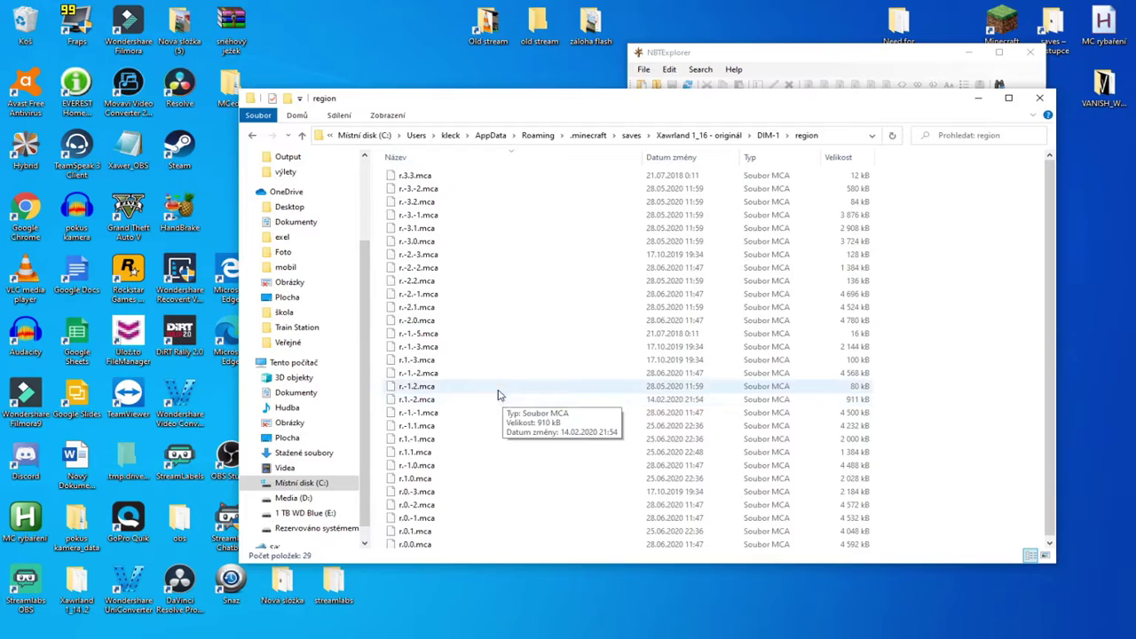
pyautogui.moveTo(648, 108); pyautogui.dragTo(441, 38)
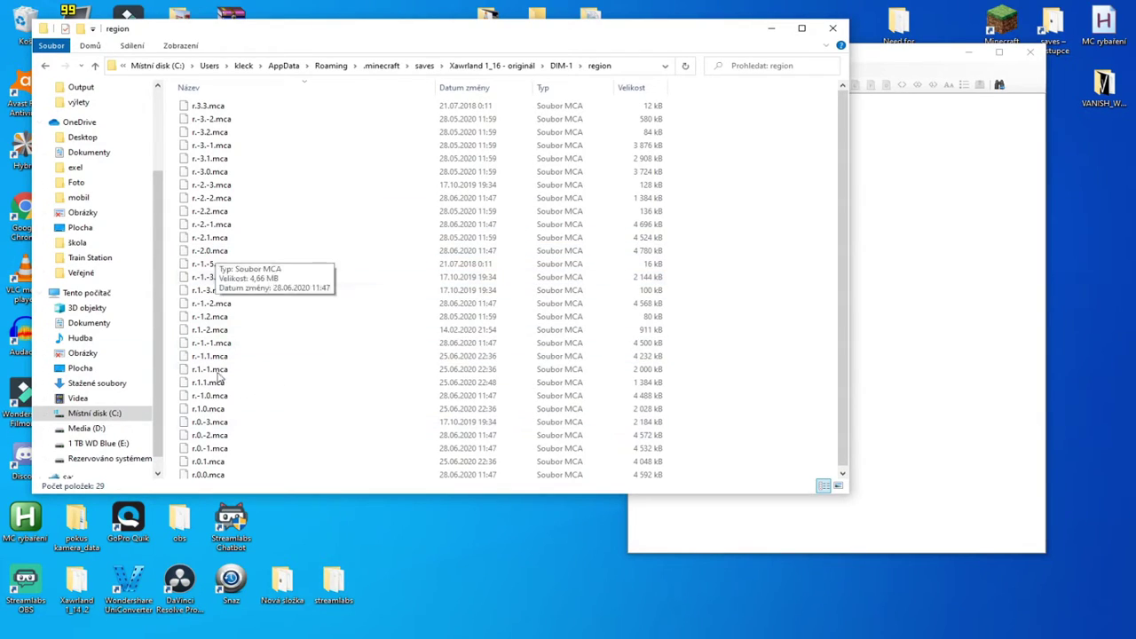
# Step: Switch to NBTExplorer, collapse "Xawrland 1_14 .2 - HRAD" and expand the DIM-1 region folder of "Xawrland 1_16 - originál"
pyautogui.hotkey('alt', 'Tab')
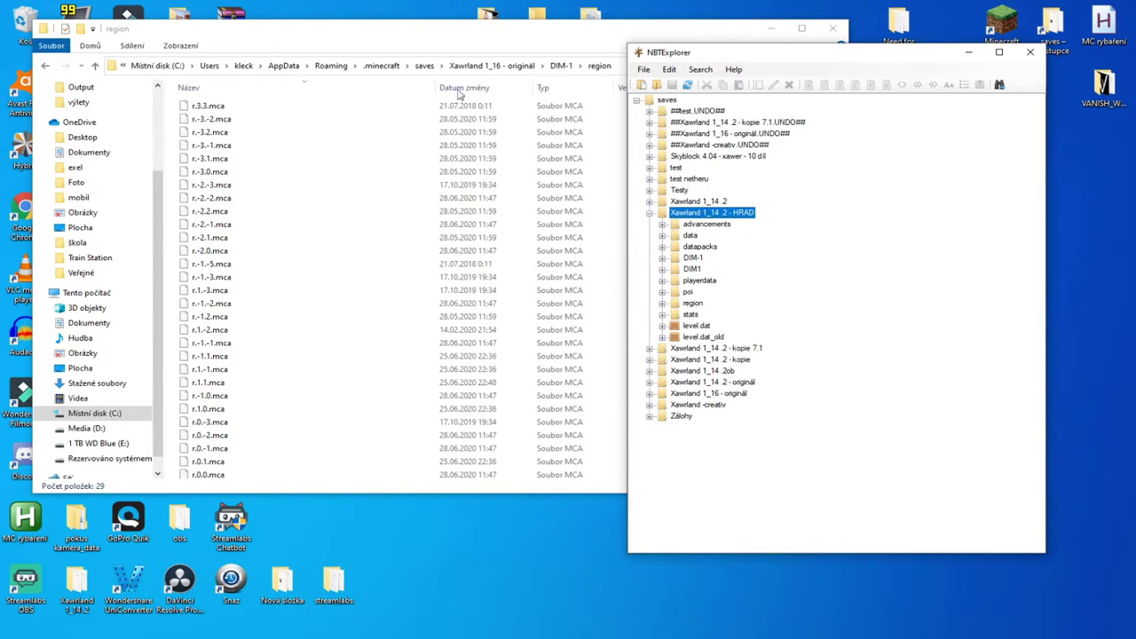
pyautogui.click(649, 214)
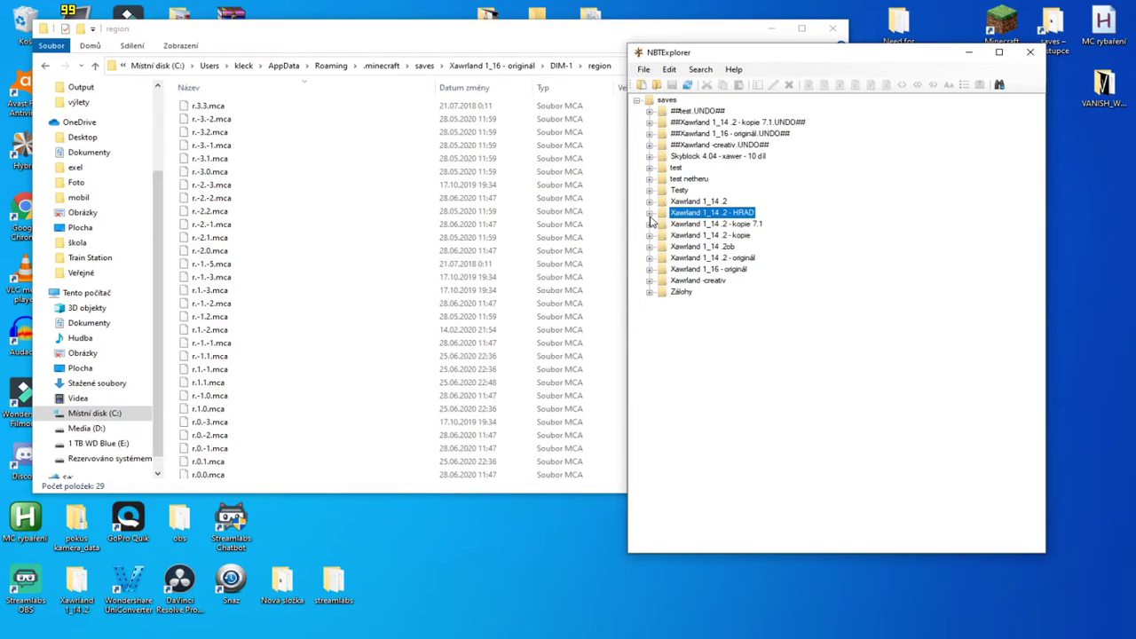
pyautogui.doubleClick(737, 271)
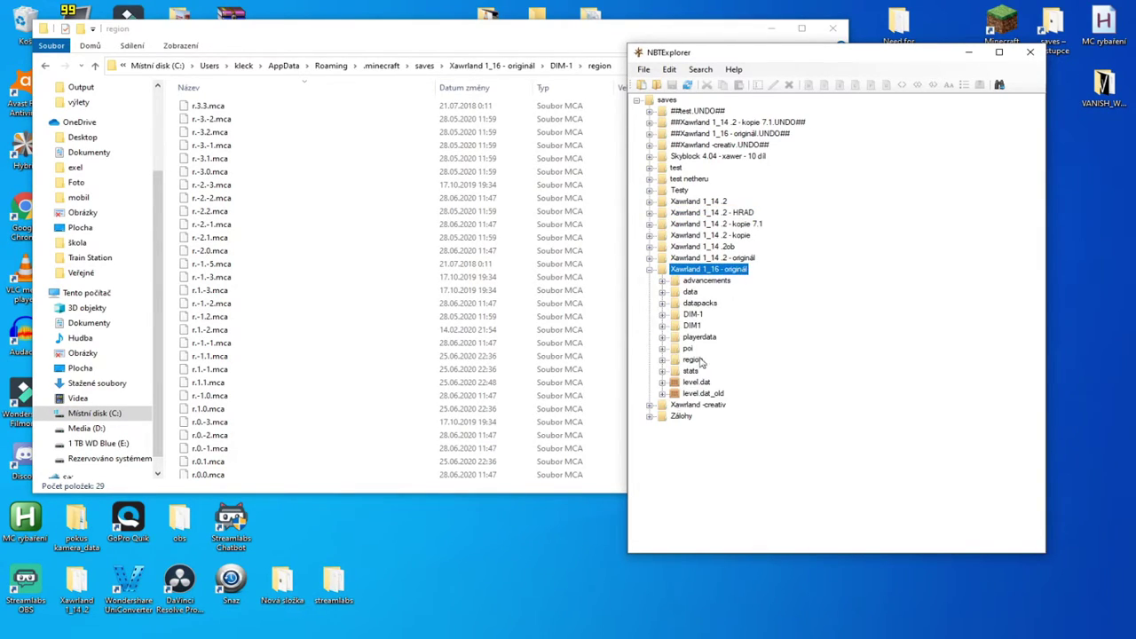
pyautogui.doubleClick(694, 315)
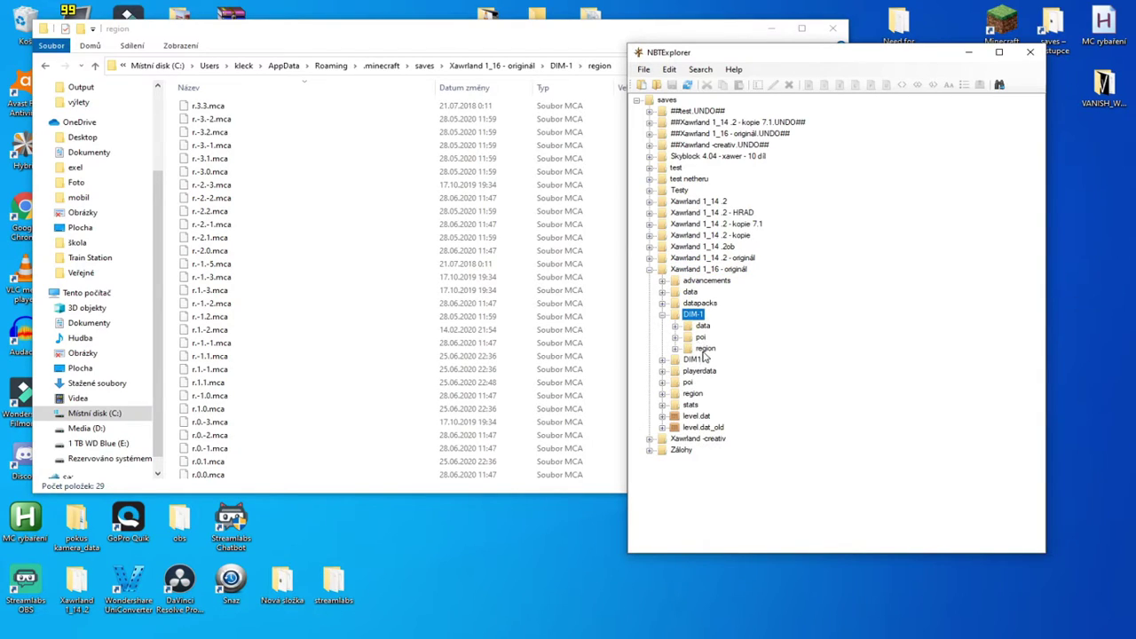
pyautogui.doubleClick(705, 348)
pyautogui.scroll(-3, 744, 365)
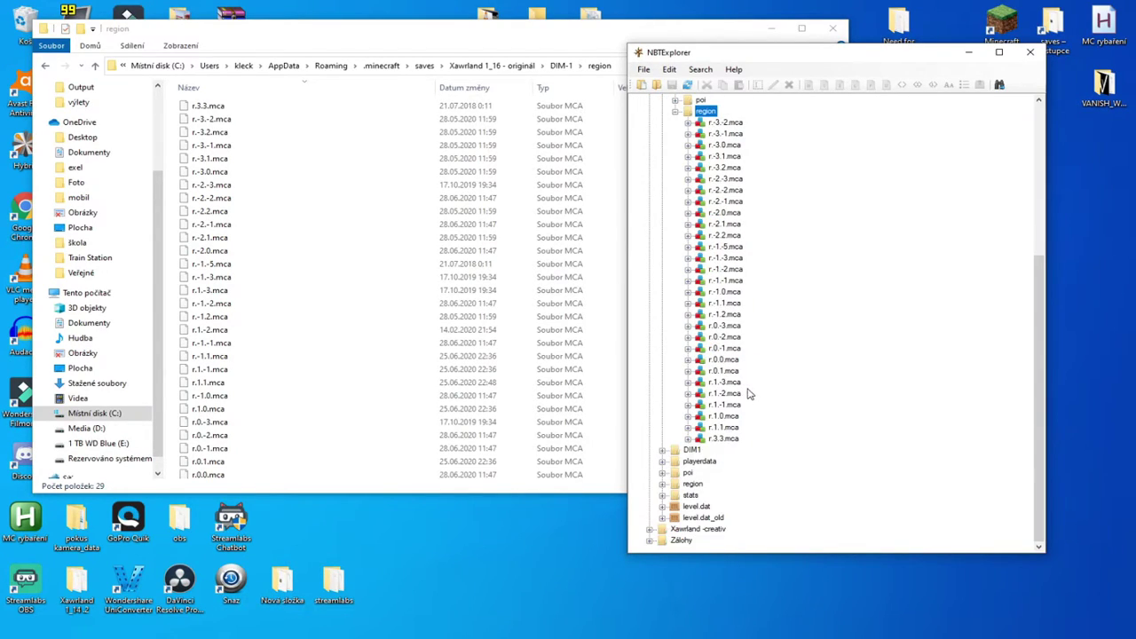
# Step: Examine the chunks inside r.-3.-2.mca, collapse that file again, and look over the region file list
pyautogui.scroll(1, 748, 393)
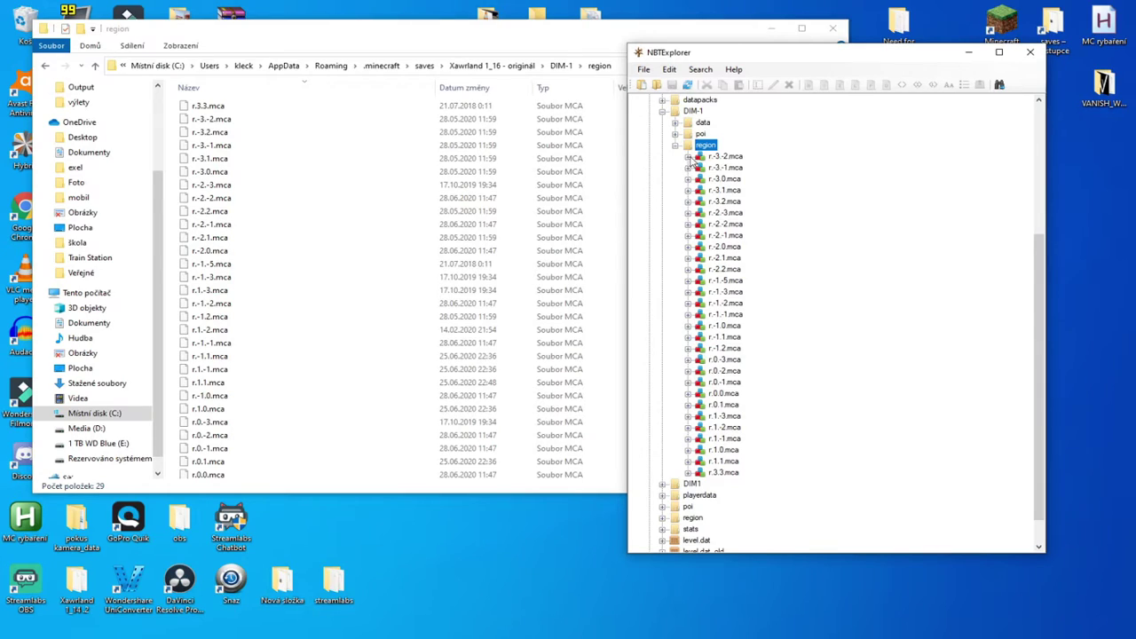
pyautogui.click(689, 157)
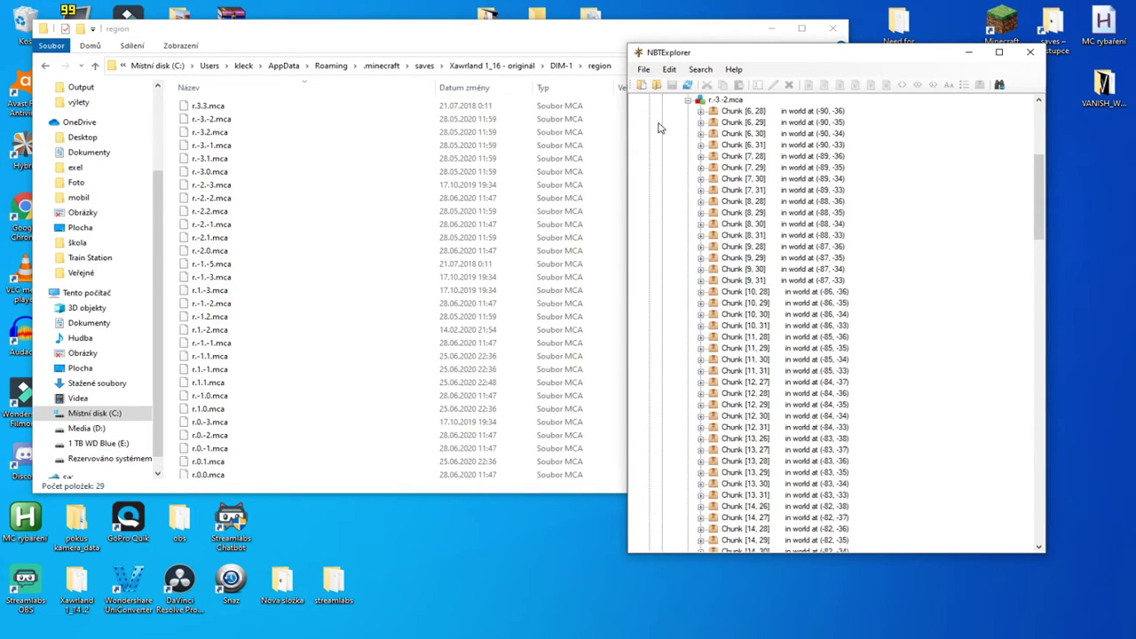
pyautogui.click(689, 101)
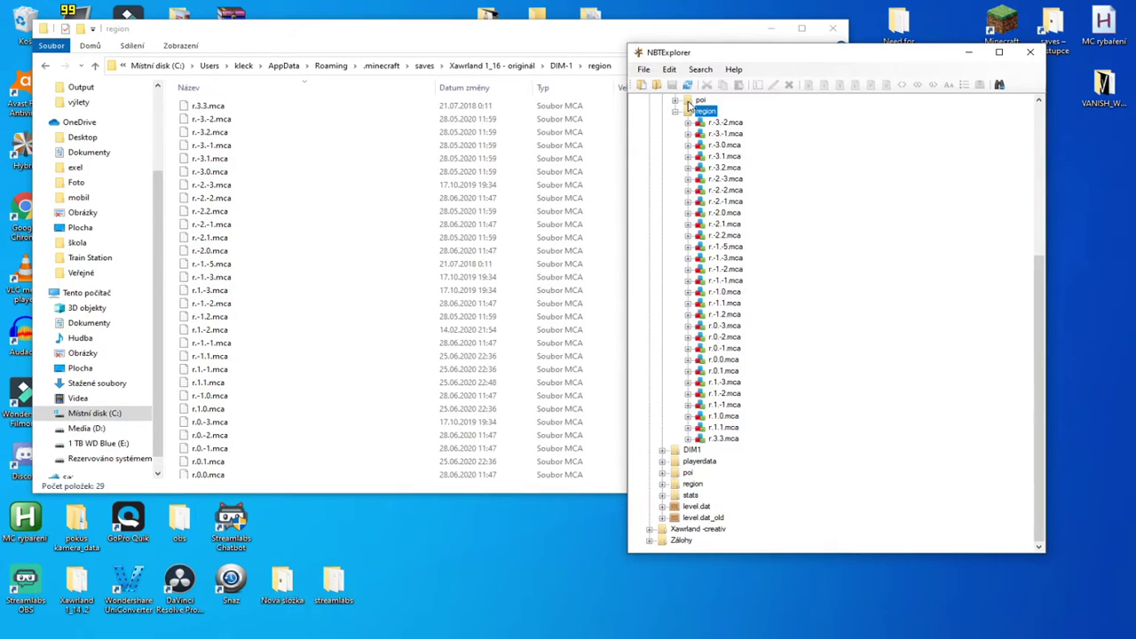
pyautogui.scroll(-1, 398, 323)
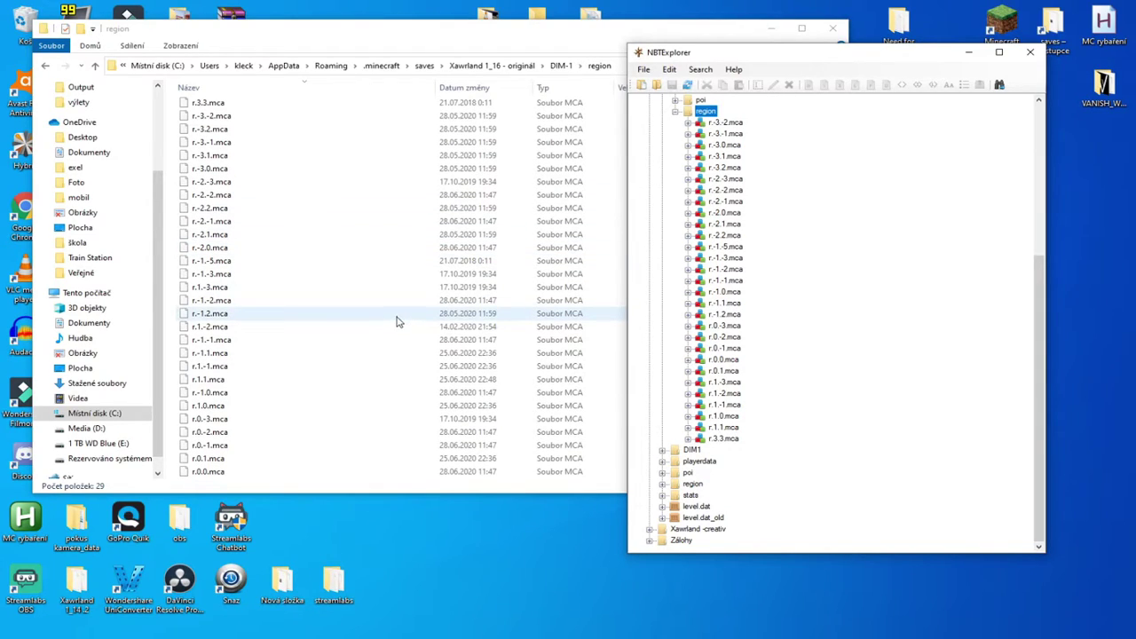
# Step: Locate r.0.0.mca in the DIM-1 region folder, examine its chunks in NBTExplorer, and collapse the file again
pyautogui.click(208, 473)
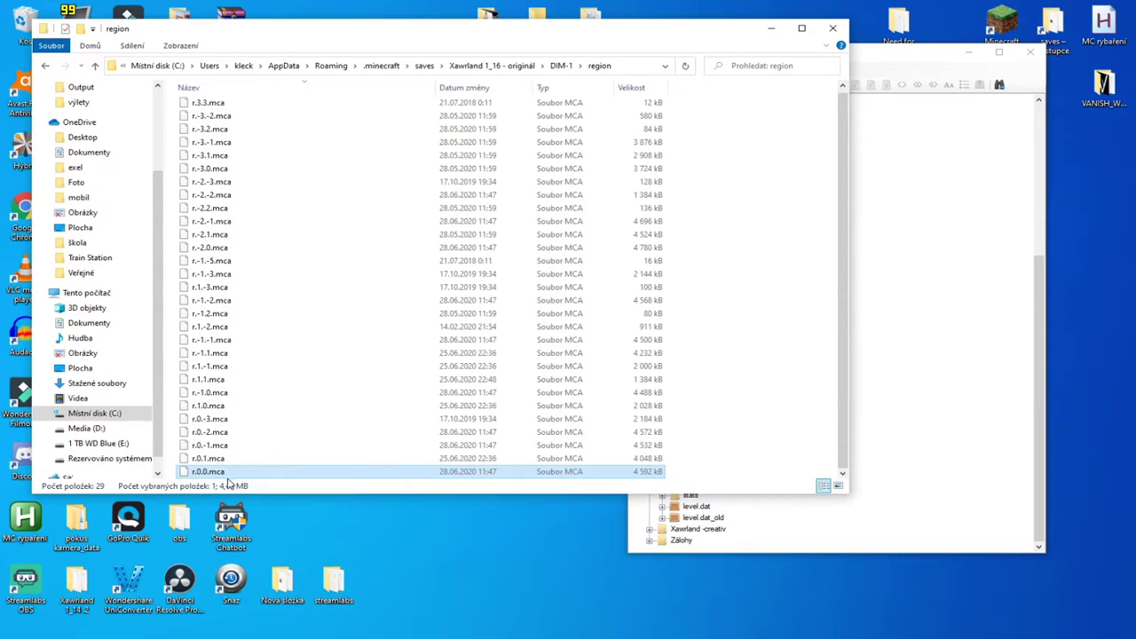
pyautogui.click(890, 330)
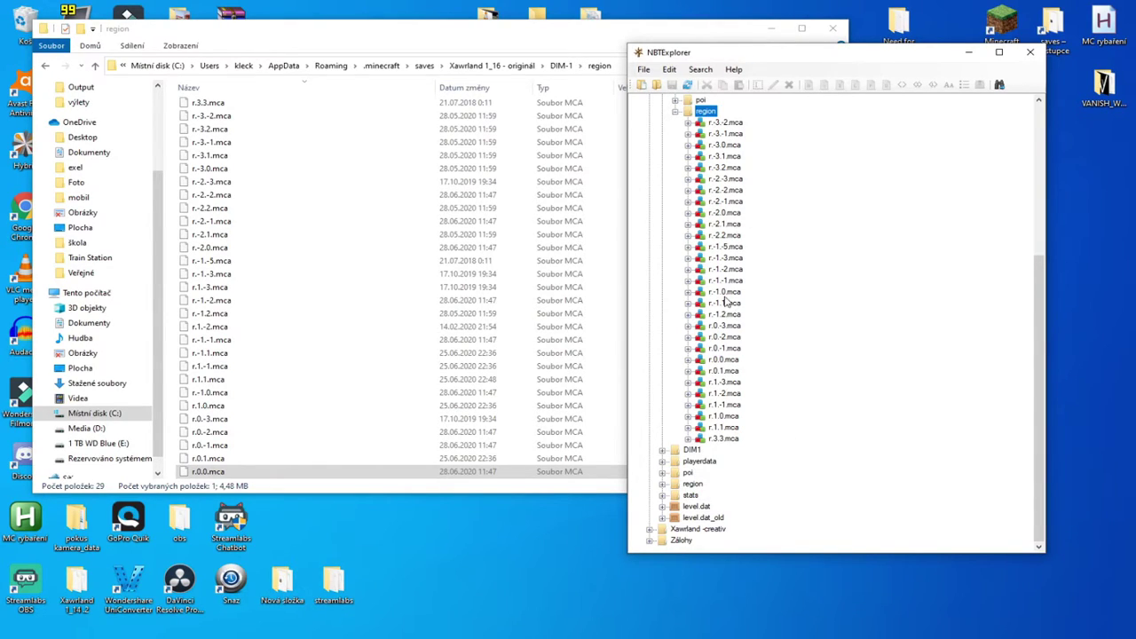
pyautogui.click(688, 360)
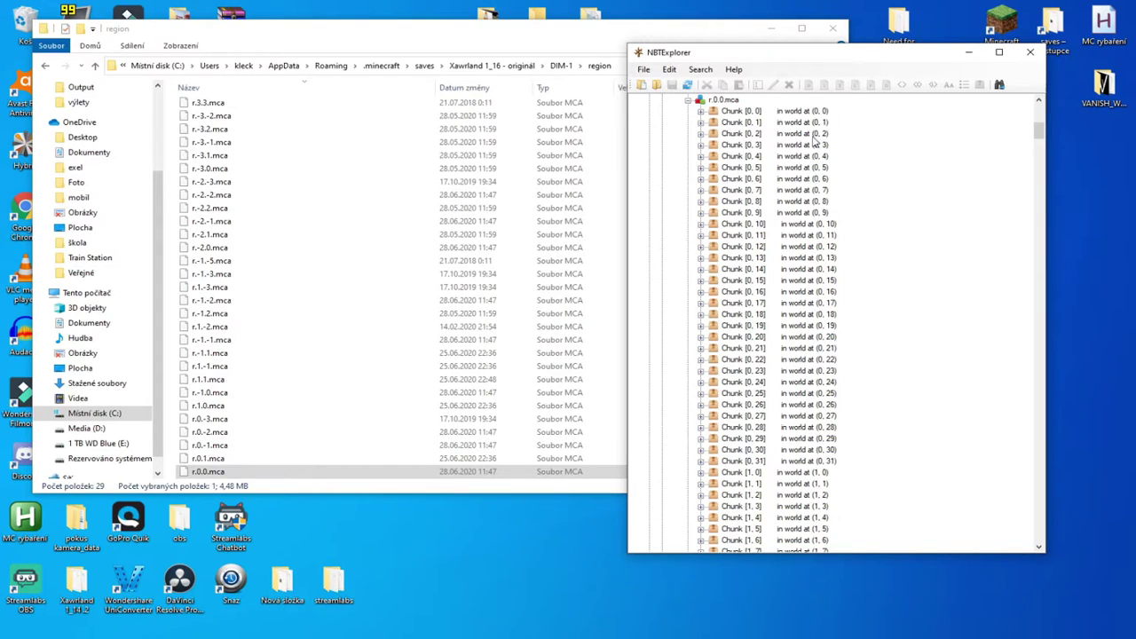
pyautogui.scroll(-15, 807, 387)
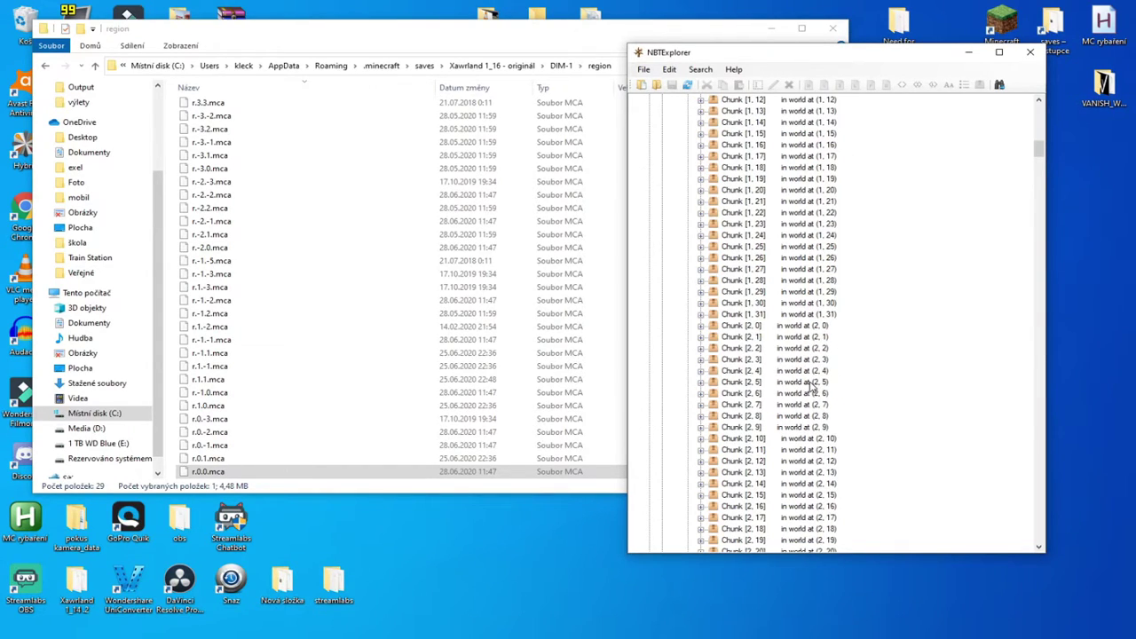
pyautogui.scroll(-4, 847, 285)
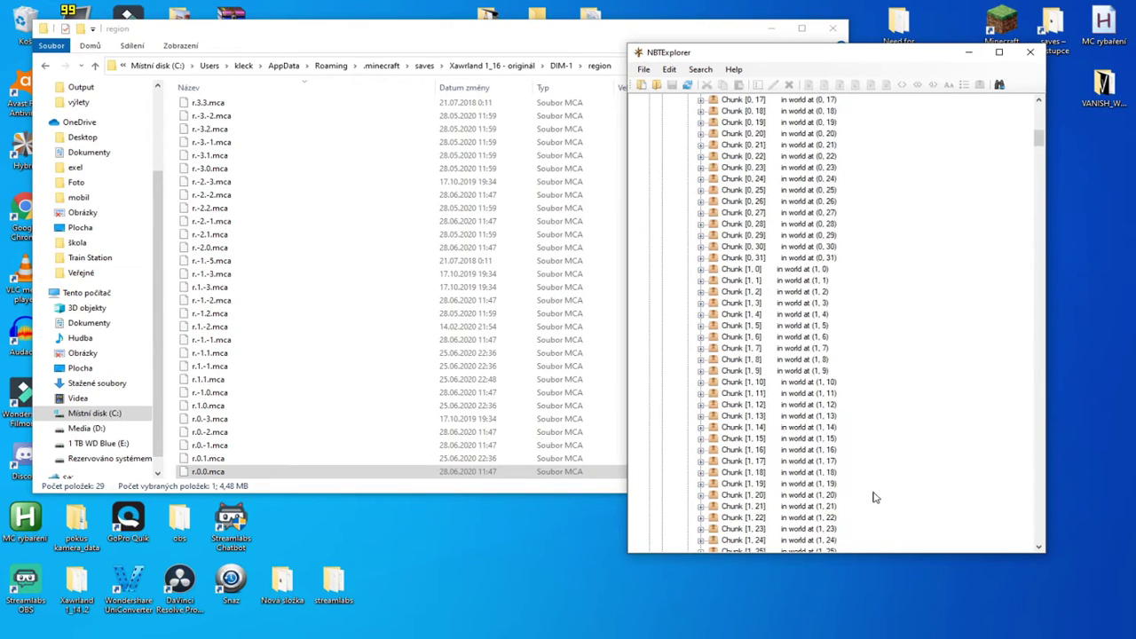
pyautogui.scroll(20, 709, 303)
pyautogui.scroll(4, 710, 303)
pyautogui.click(688, 325)
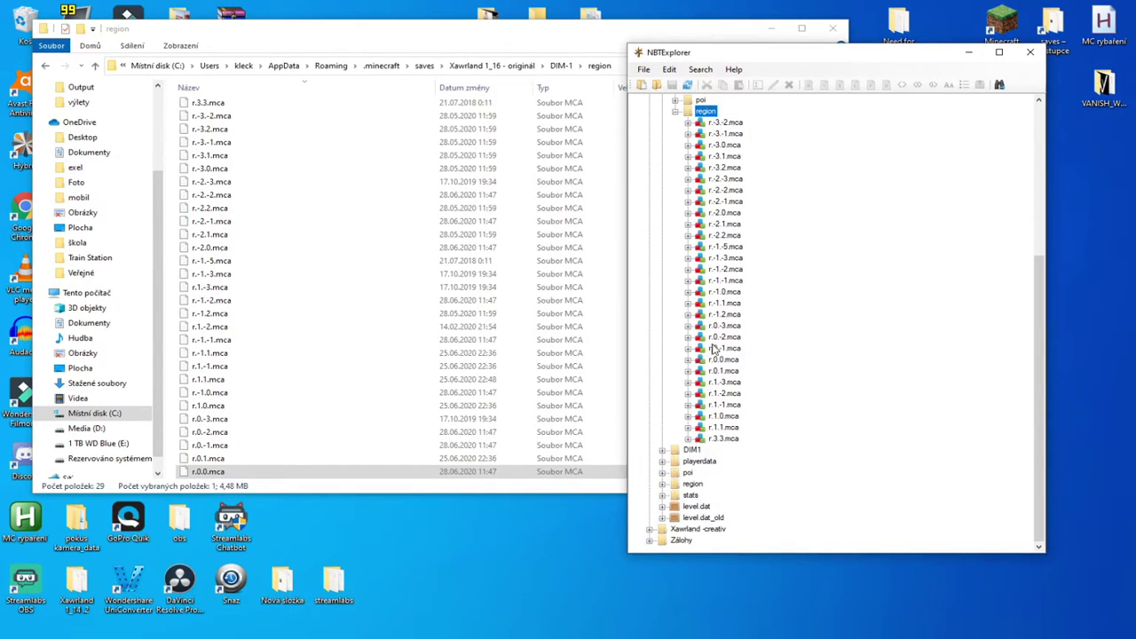
# Step: Look over the DIM-1 region files of "Xawrland 1_16 - originál", highlighting r.-3.-2.mca, r.-3.-1.mca and r.-3.0.mca in turn
pyautogui.scroll(7, 727, 364)
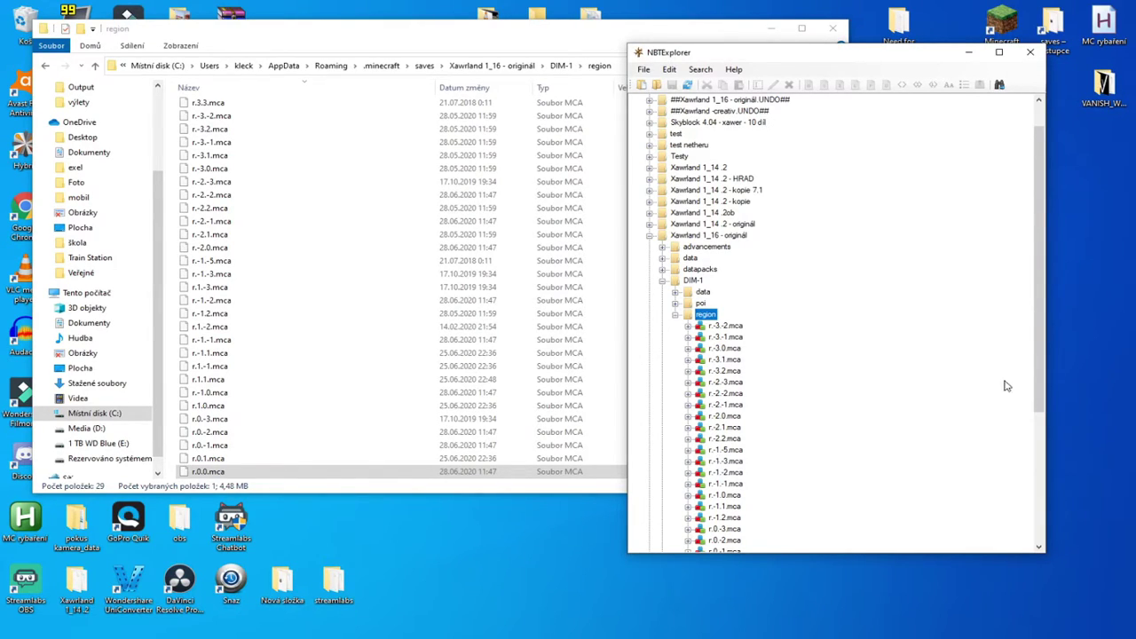
pyautogui.click(743, 327)
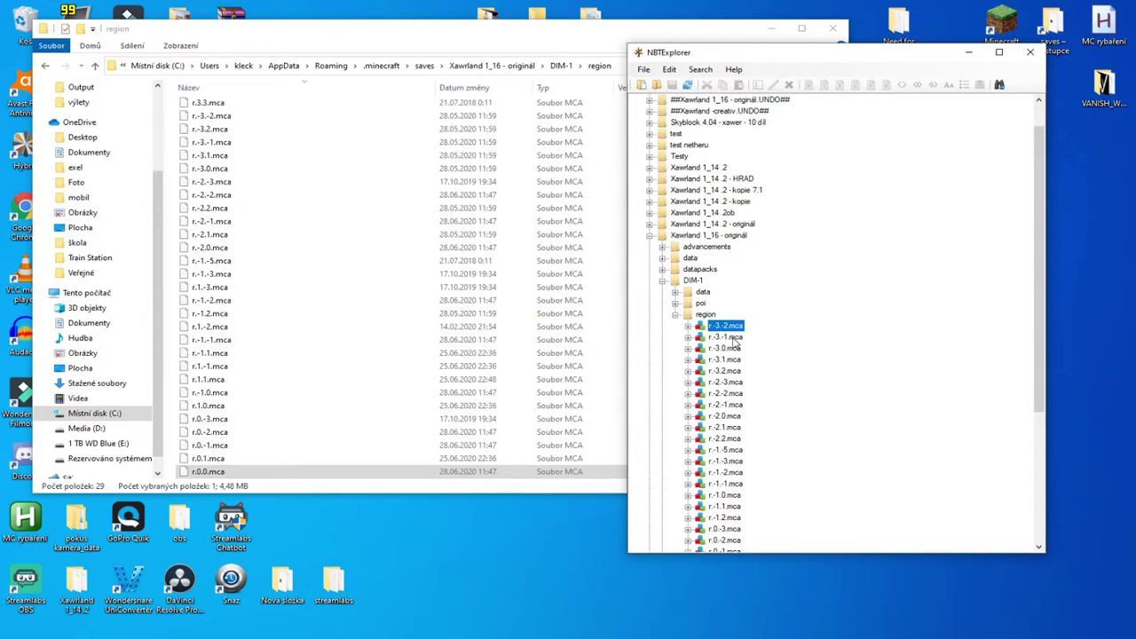
pyautogui.click(734, 338)
pyautogui.click(720, 349)
pyautogui.scroll(-3, 755, 358)
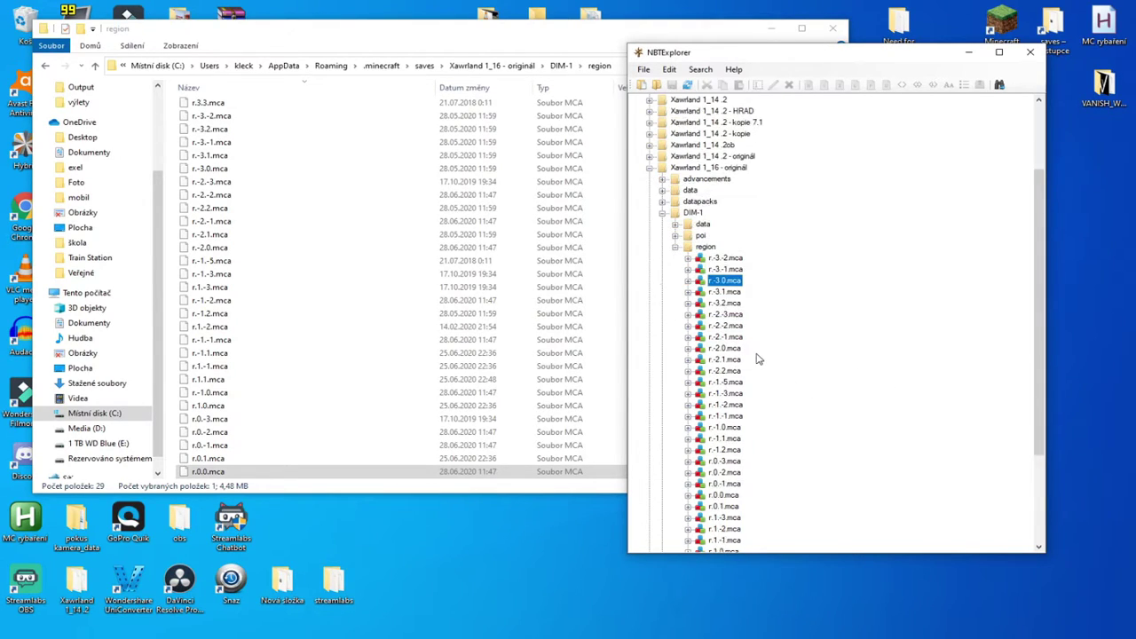
pyautogui.scroll(-2, 741, 297)
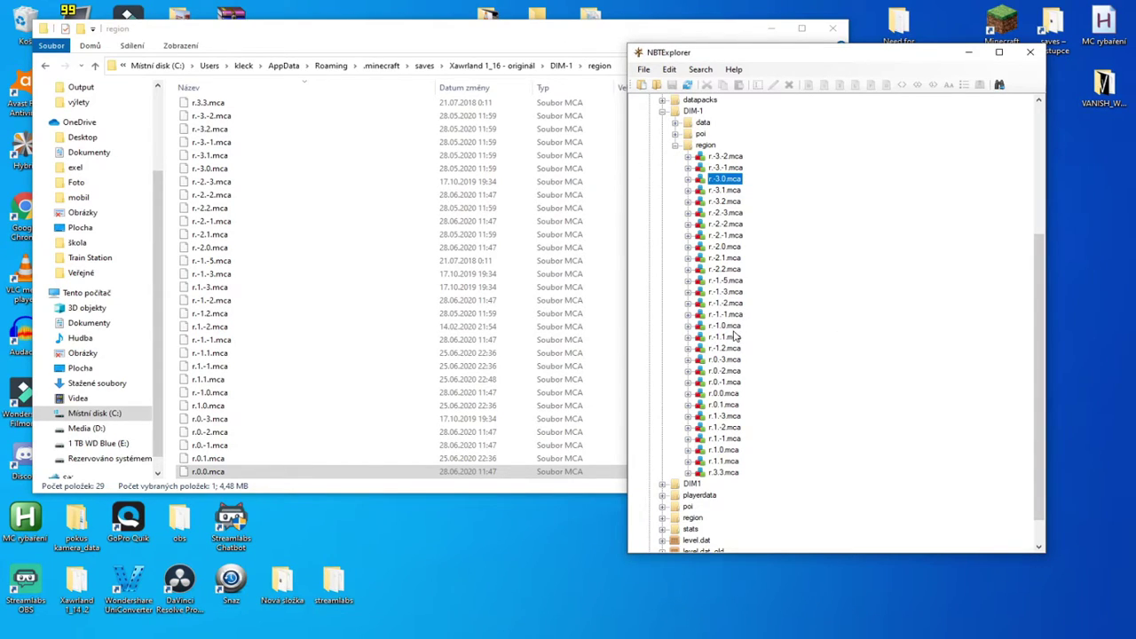
# Step: Expand r.-1.0.mca and examine its chunks and their world coordinates from Chunk [0, 0] down to Chunk [31, 31]
pyautogui.click(688, 327)
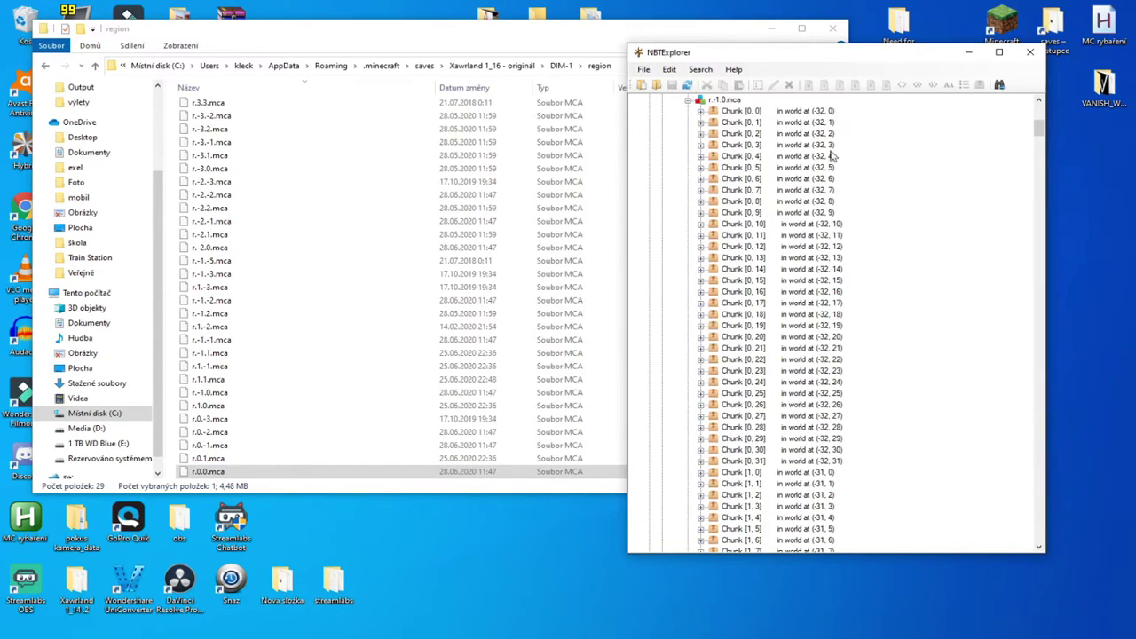
pyautogui.click(818, 113)
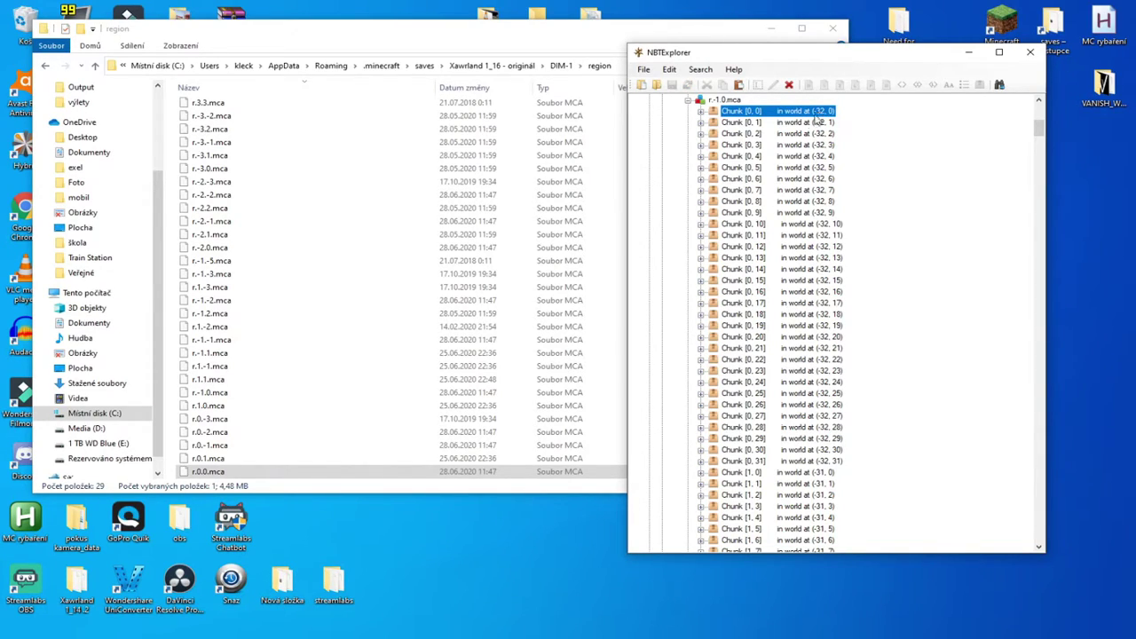
pyautogui.scroll(-6, 793, 361)
pyautogui.scroll(-20, 793, 361)
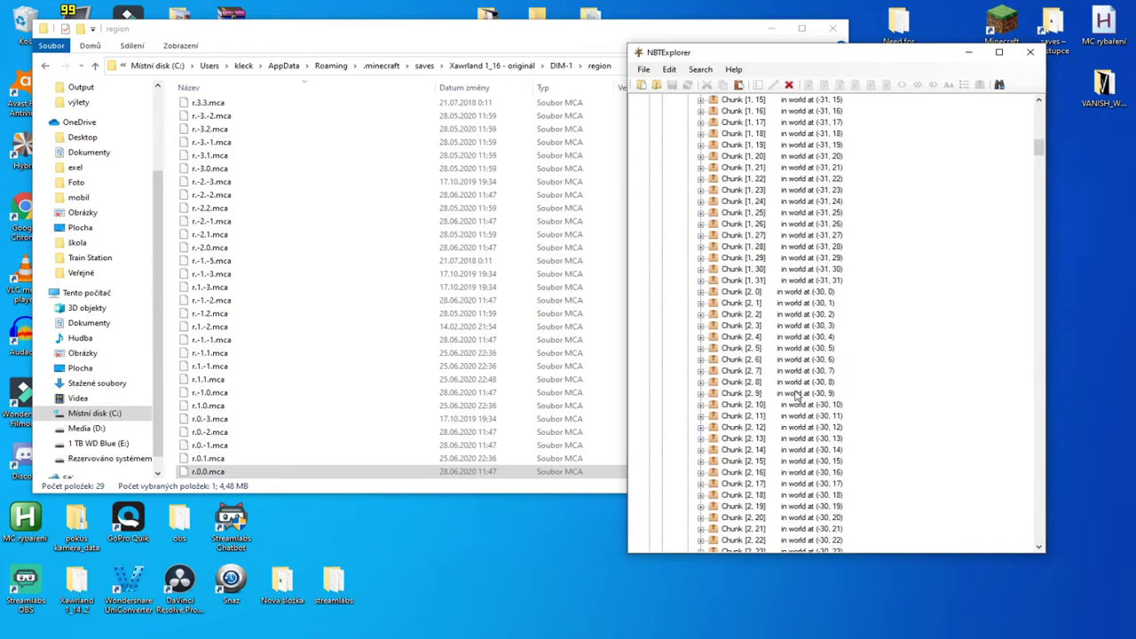
pyautogui.scroll(-20, 802, 397)
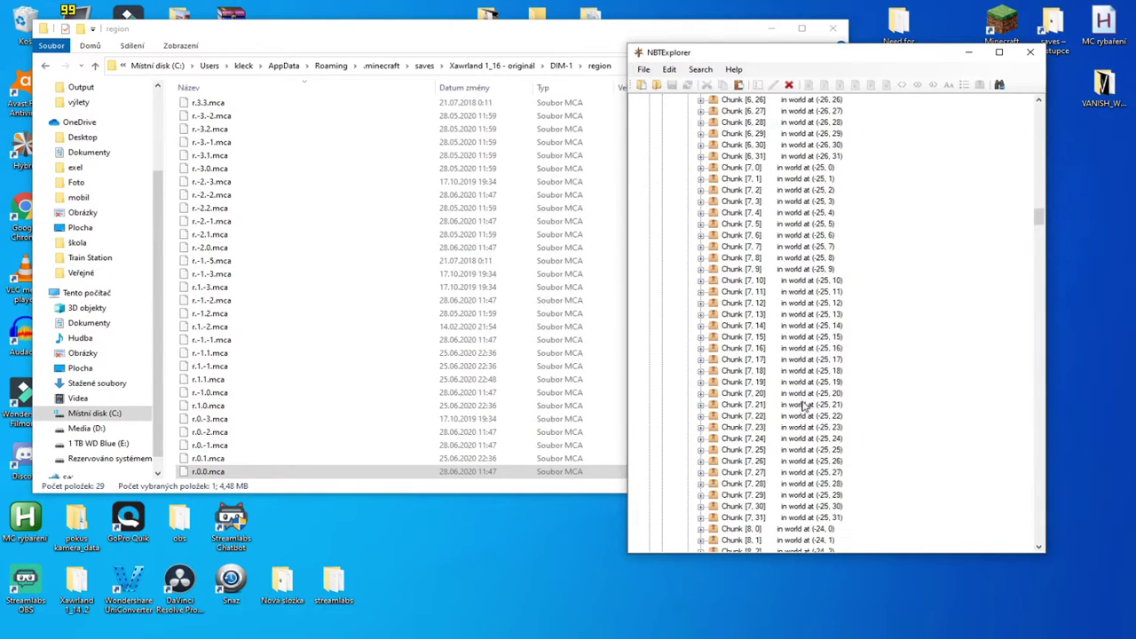
pyautogui.scroll(-20, 877, 429)
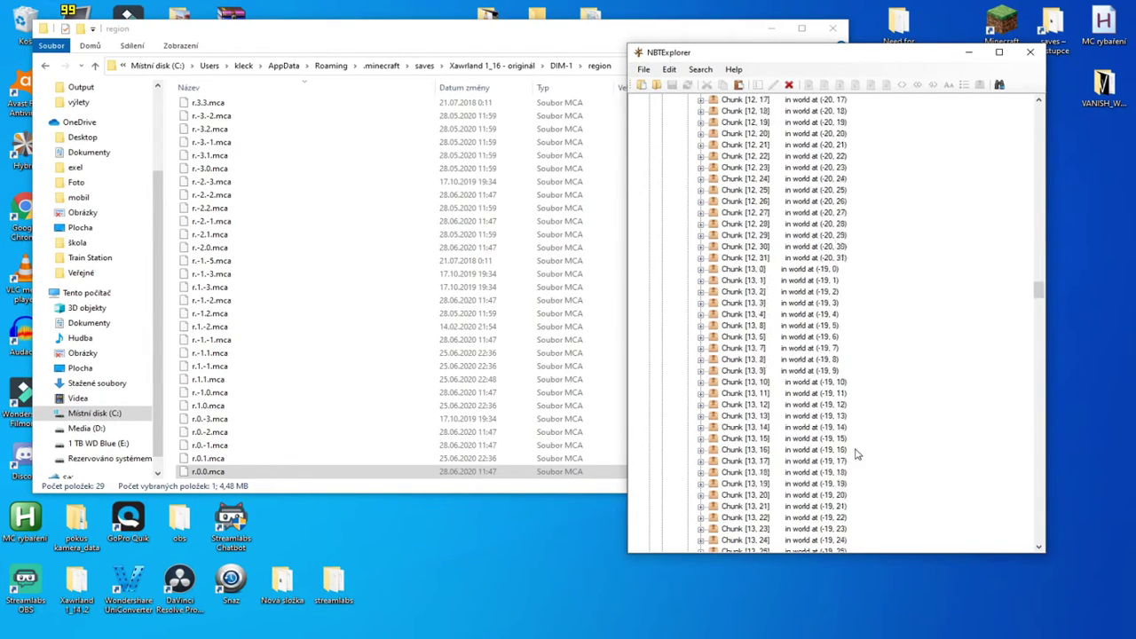
pyautogui.scroll(-20, 857, 450)
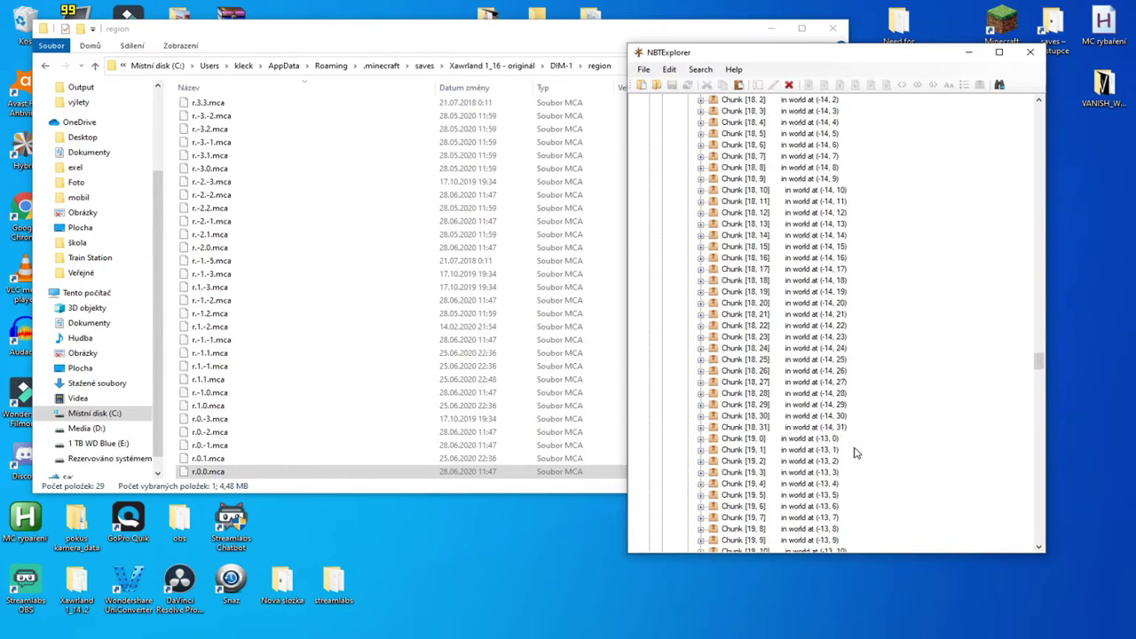
pyautogui.scroll(-2, 855, 453)
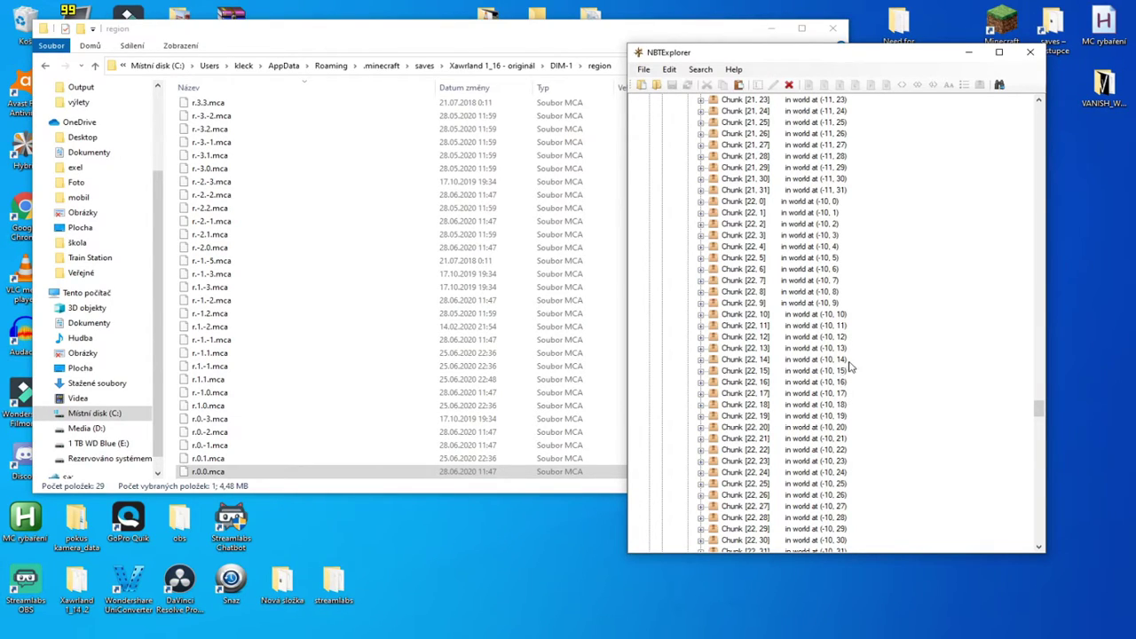
pyautogui.moveTo(1038, 420); pyautogui.dragTo(1068, 536)
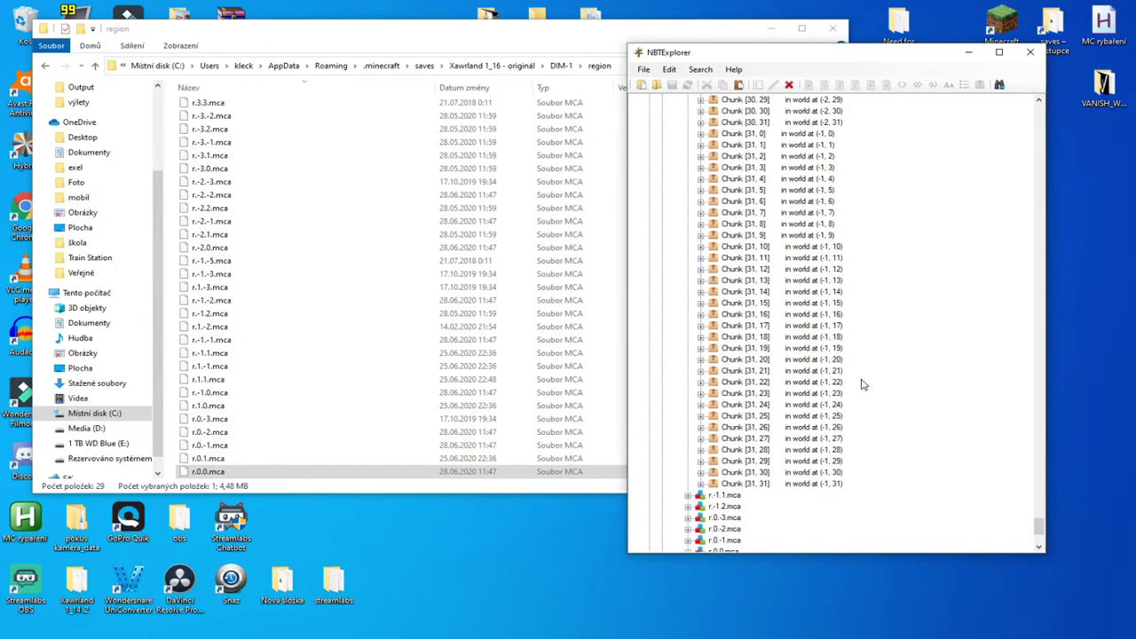
pyautogui.scroll(5, 852, 368)
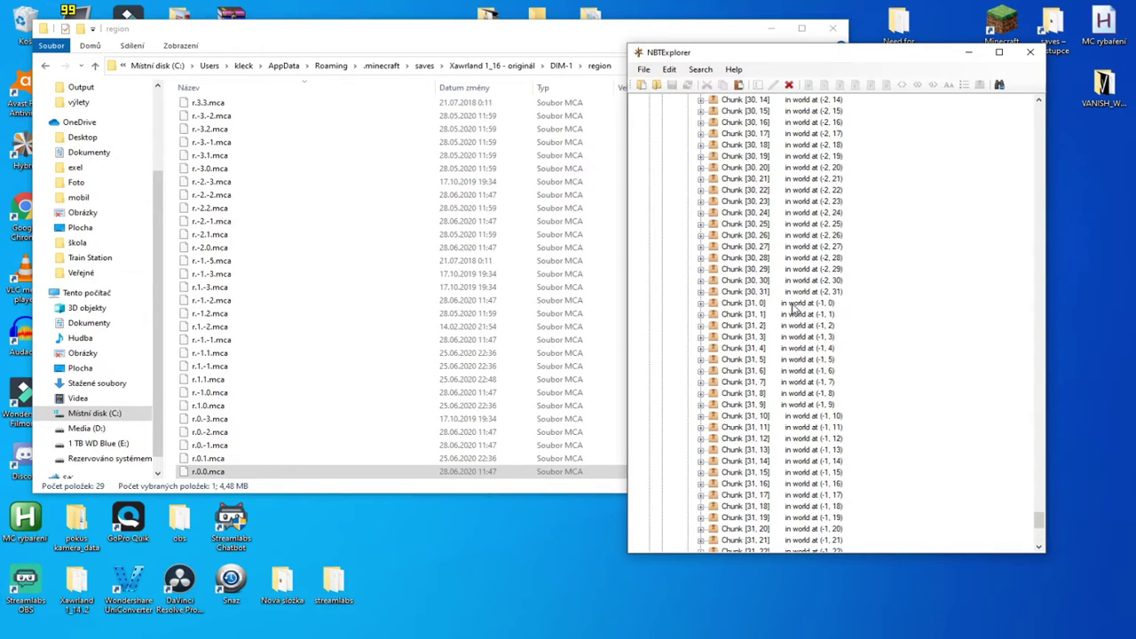
pyautogui.click(838, 292)
pyautogui.scroll(-4, 872, 330)
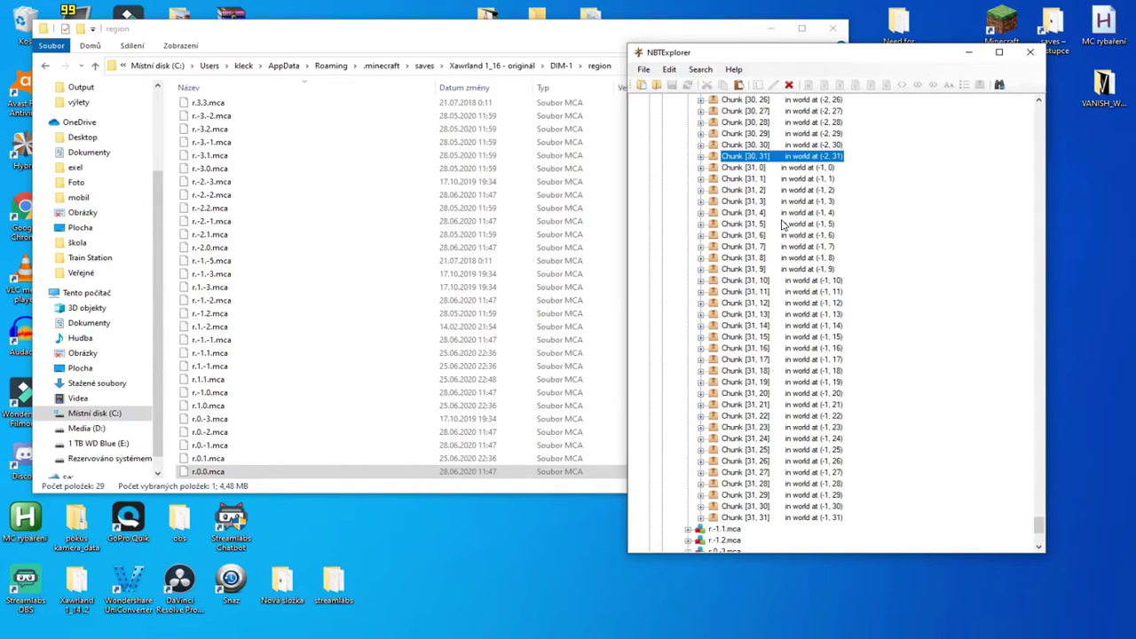
pyautogui.click(822, 180)
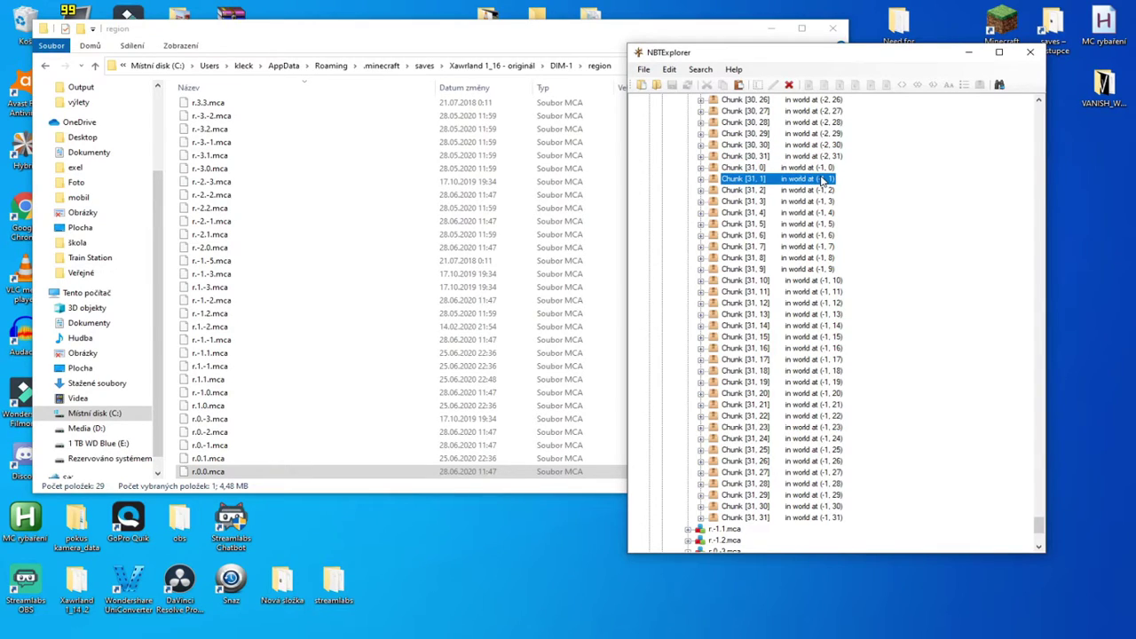
pyautogui.keyDown('shift'); pyautogui.click(834, 518); pyautogui.keyUp('shift')
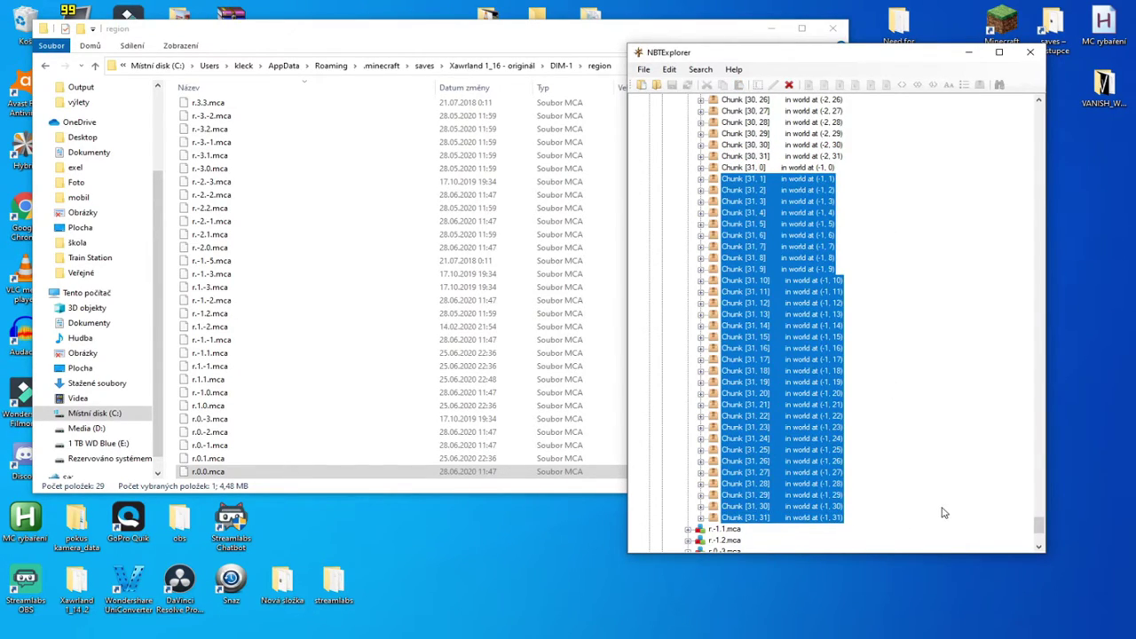
pyautogui.press('Up')
pyautogui.press('Up')
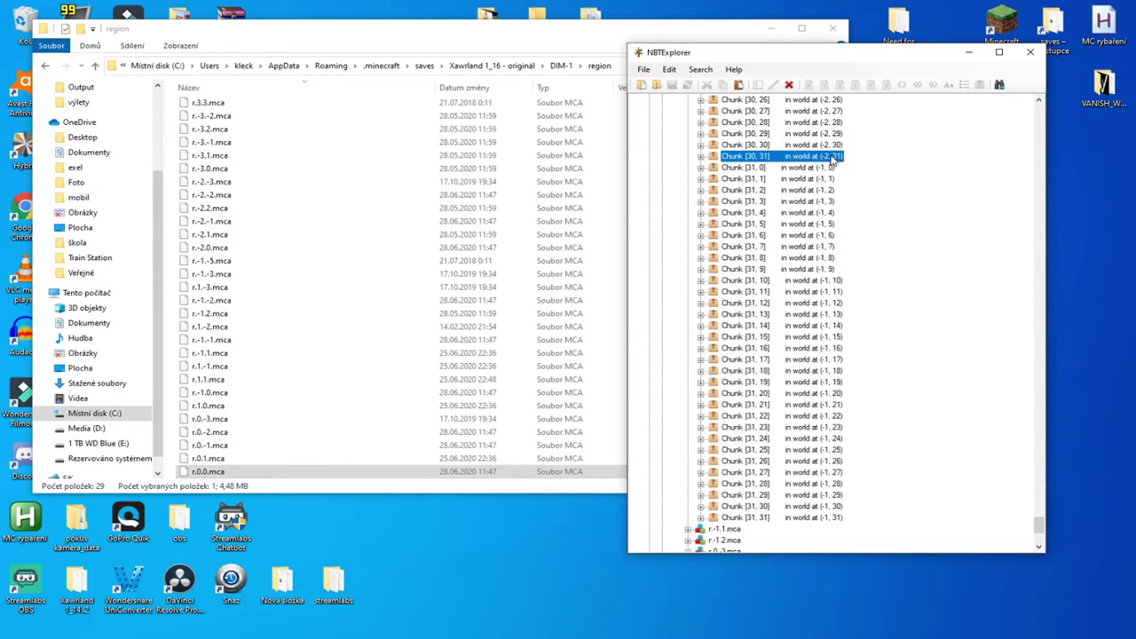
pyautogui.press('Down')
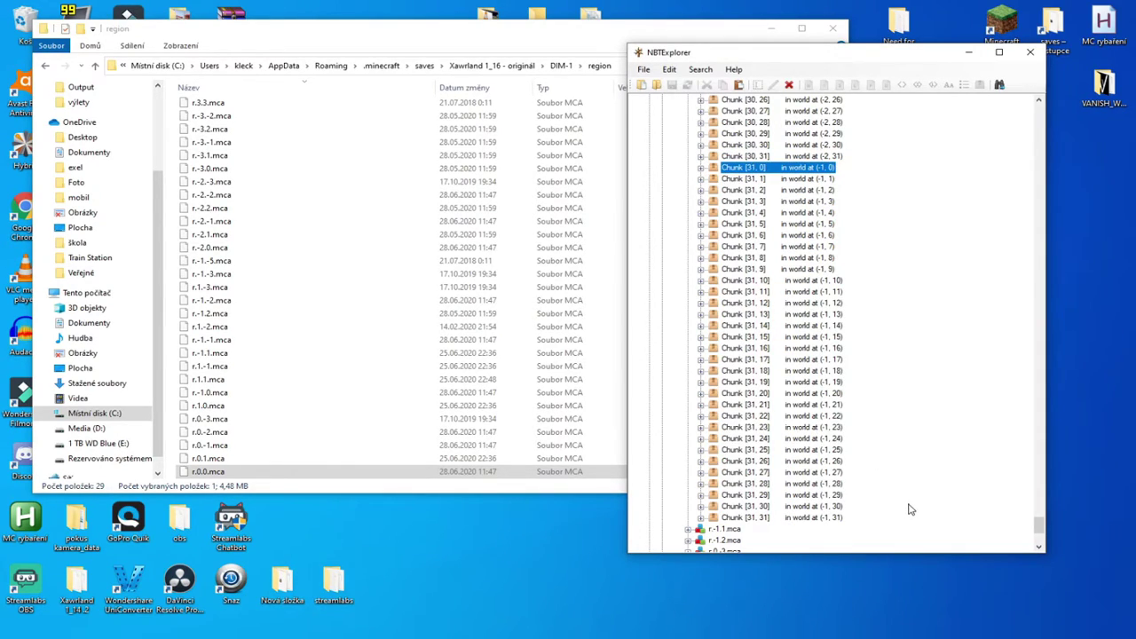
# Step: Delete Chunk [31, 1] through Chunk [31, 31] from r.-1.0.mca
pyautogui.click(827, 182)
pyautogui.keyDown('shift'); pyautogui.click(822, 517); pyautogui.keyUp('shift')
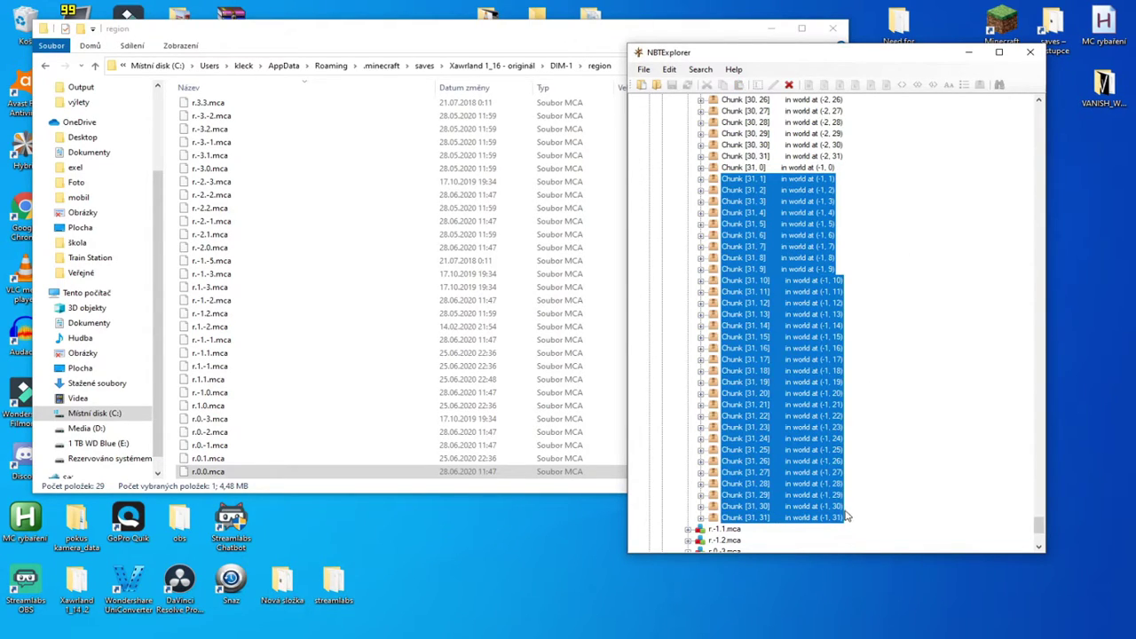
pyautogui.press('Delete')
# Step: Delete Chunk [0, 0] through Chunk [30, 31] from r.-1.0.mca, keeping Chunk [31, 0]
pyautogui.click(834, 283)
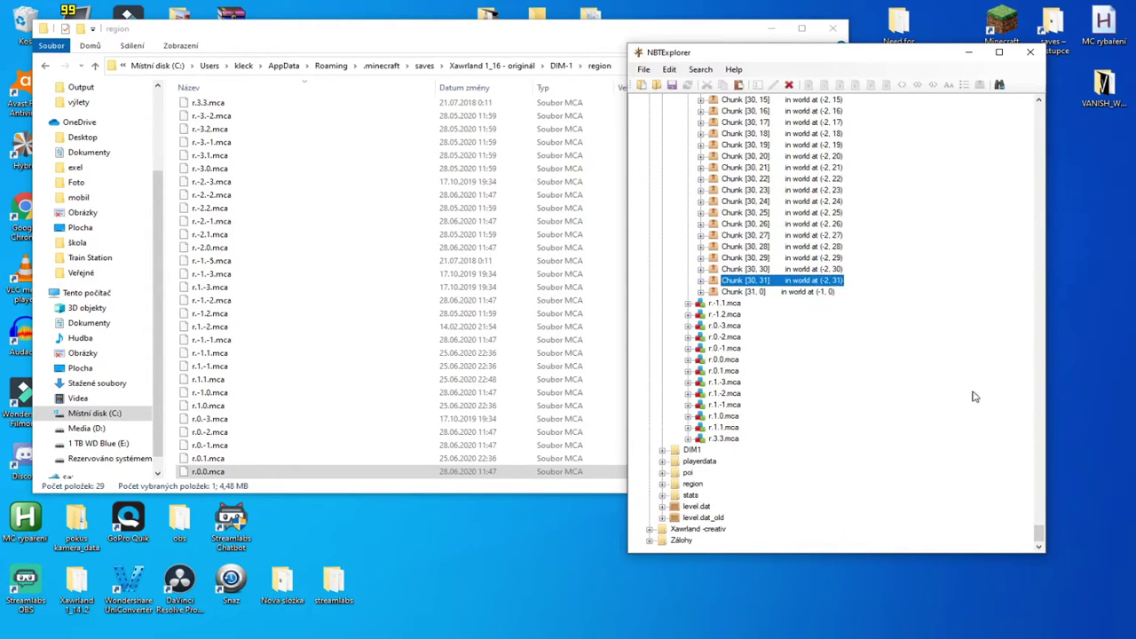
pyautogui.moveTo(1039, 536); pyautogui.dragTo(1031, 455)
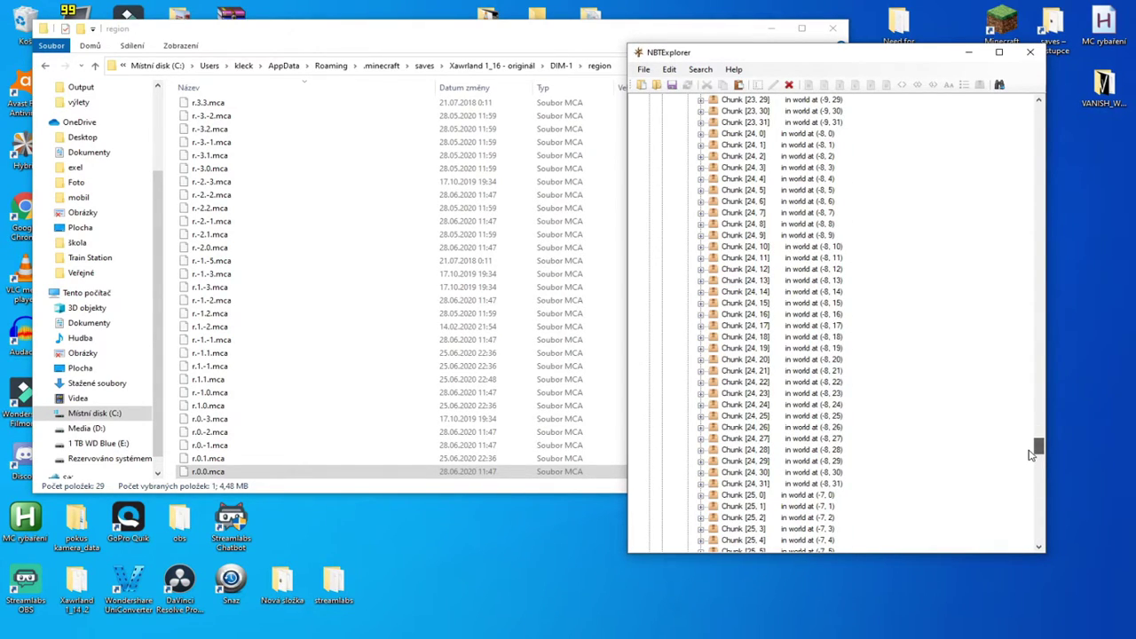
pyautogui.moveTo(1031, 454); pyautogui.dragTo(1007, 120)
pyautogui.scroll(-10, 1007, 124)
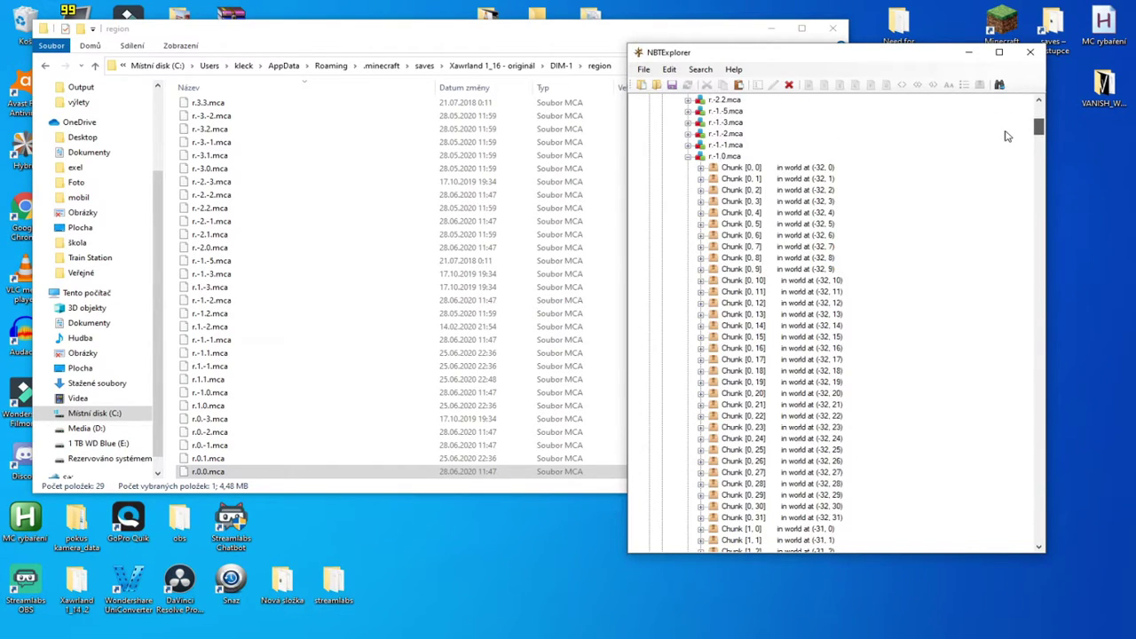
pyautogui.keyDown('shift'); pyautogui.click(771, 169); pyautogui.keyUp('shift')
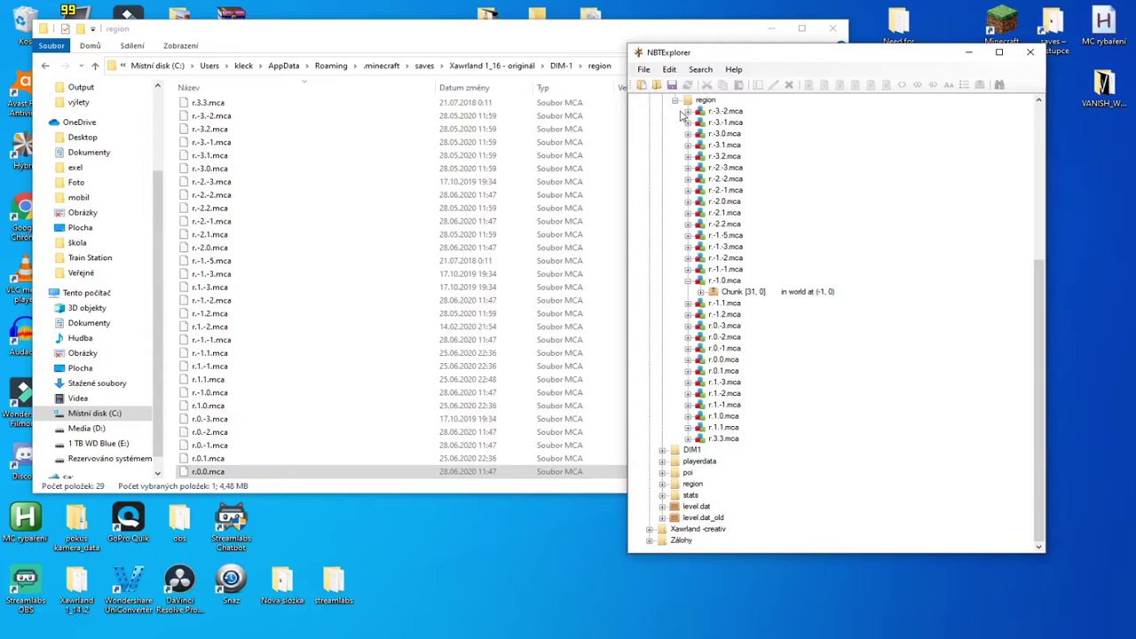
# Step: Switch to File Explorer and select the region files r.3.3.mca through r.-2.0.mca in the DIM-1 region folder
pyautogui.click(303, 102)
pyautogui.click(302, 103)
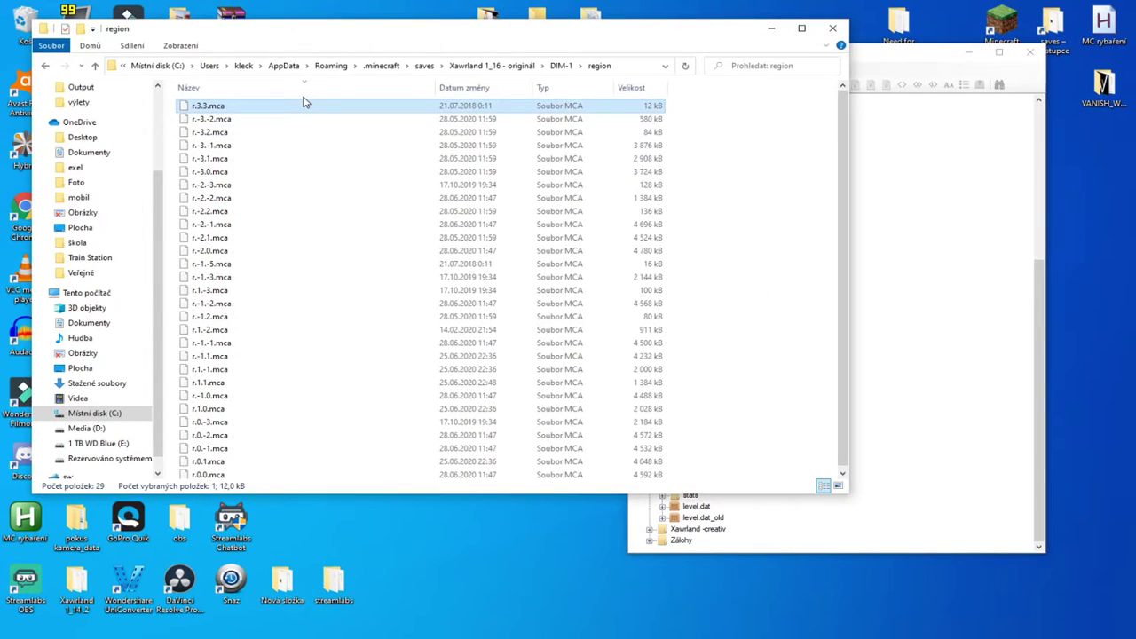
pyautogui.keyDown('shift'); pyautogui.click(263, 119); pyautogui.keyUp('shift')
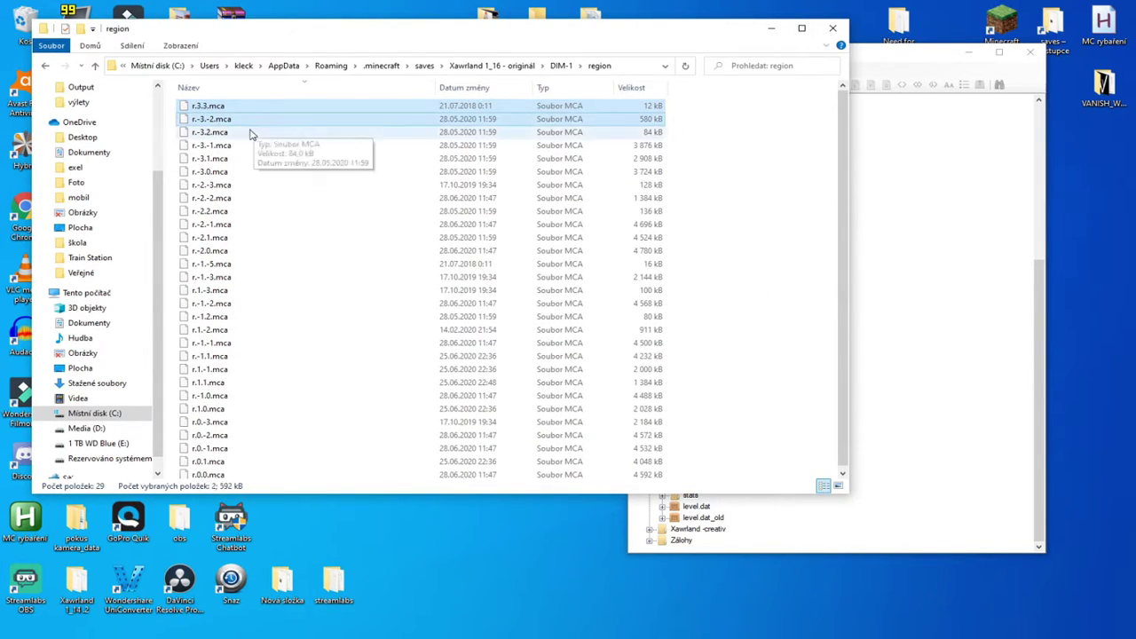
pyautogui.keyDown('shift'); pyautogui.click(255, 146); pyautogui.keyUp('shift')
pyautogui.keyDown('shift'); pyautogui.click(243, 159); pyautogui.keyUp('shift')
pyautogui.keyDown('shift'); pyautogui.click(243, 173); pyautogui.keyUp('shift')
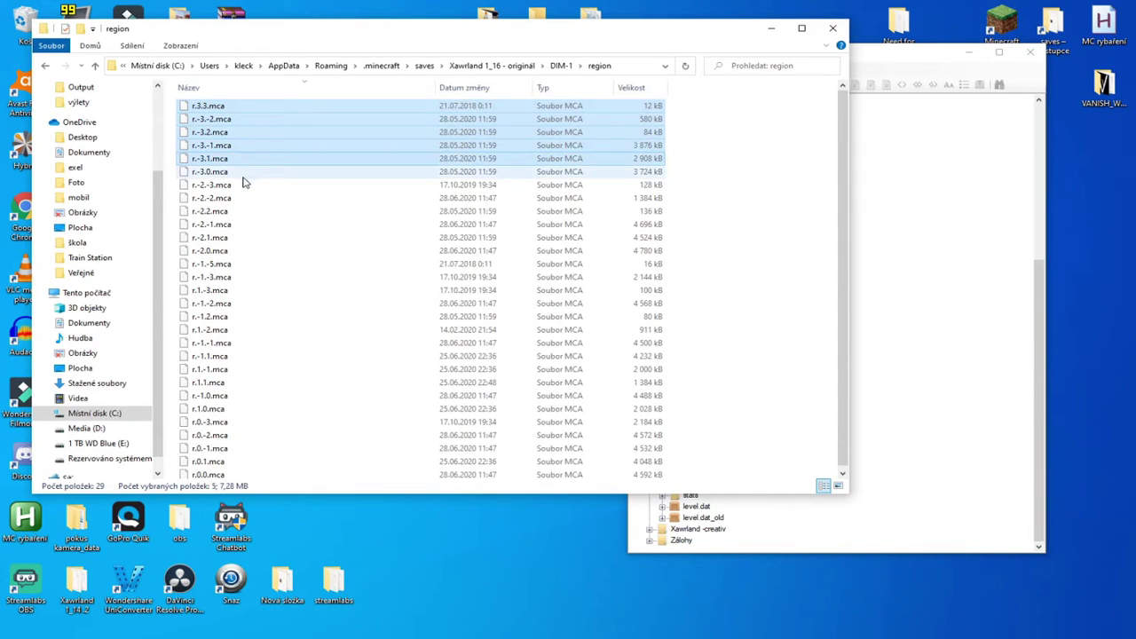
pyautogui.keyDown('shift'); pyautogui.click(245, 185); pyautogui.keyUp('shift')
pyautogui.keyDown('shift'); pyautogui.click(245, 199); pyautogui.keyUp('shift')
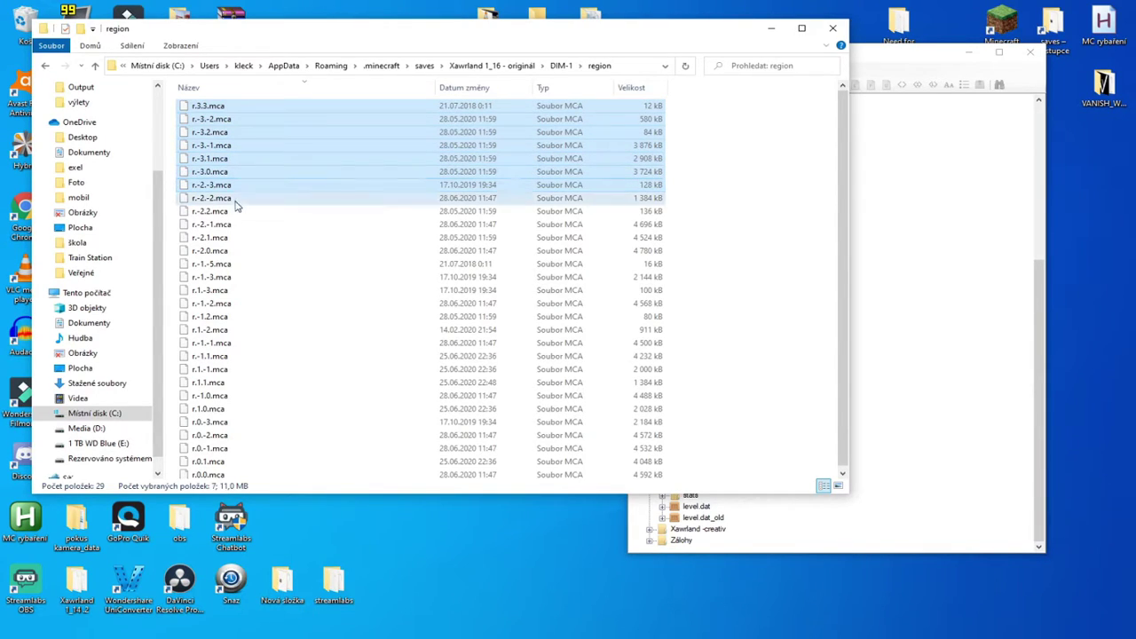
pyautogui.keyDown('shift'); pyautogui.click(241, 211); pyautogui.keyUp('shift')
pyautogui.keyDown('shift'); pyautogui.click(236, 225); pyautogui.keyUp('shift')
pyautogui.keyDown('shift'); pyautogui.click(236, 238); pyautogui.keyUp('shift')
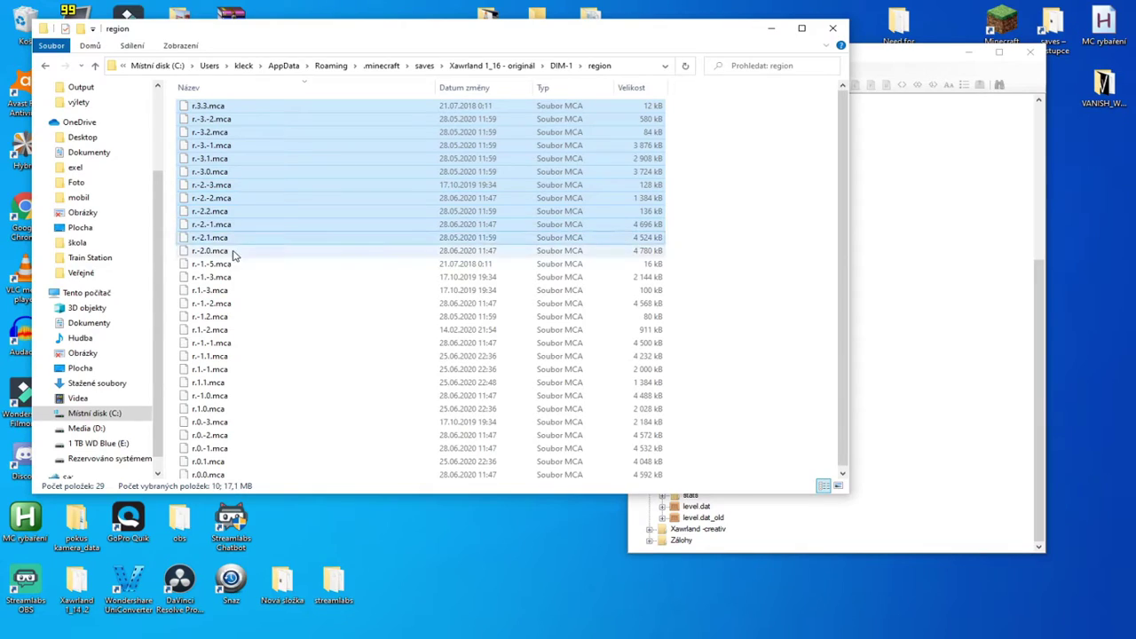
pyautogui.keyDown('shift'); pyautogui.click(235, 251); pyautogui.keyUp('shift')
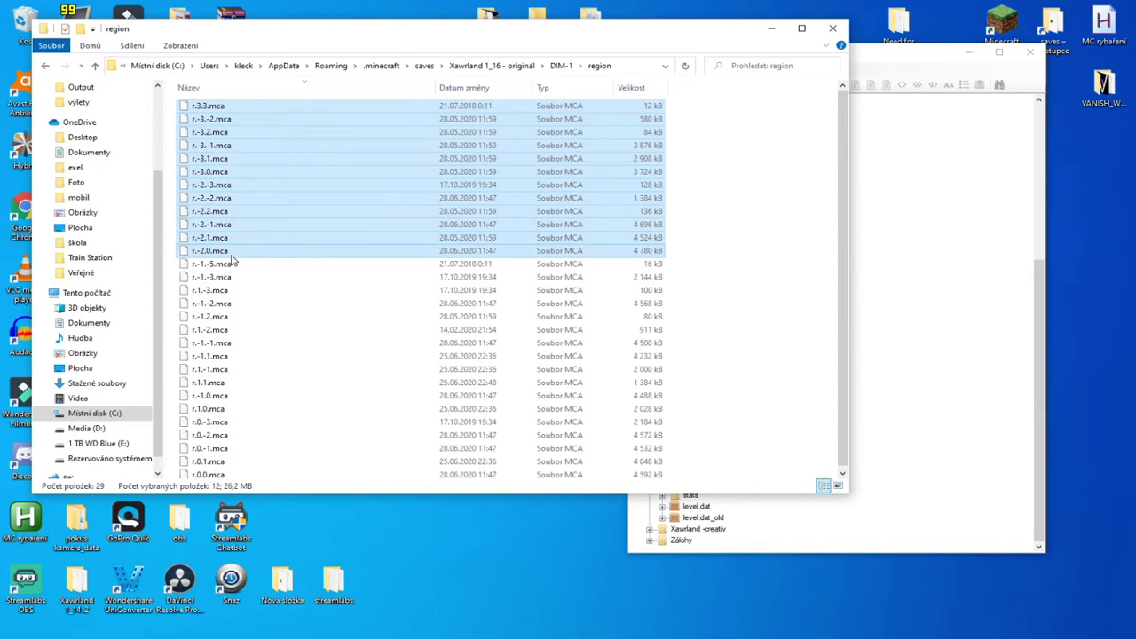
# Step: Return to NBTExplorer, expand r.-1.-1.mca and delete Chunk [0, 0] through Chunk [22, 20]
pyautogui.click(928, 205)
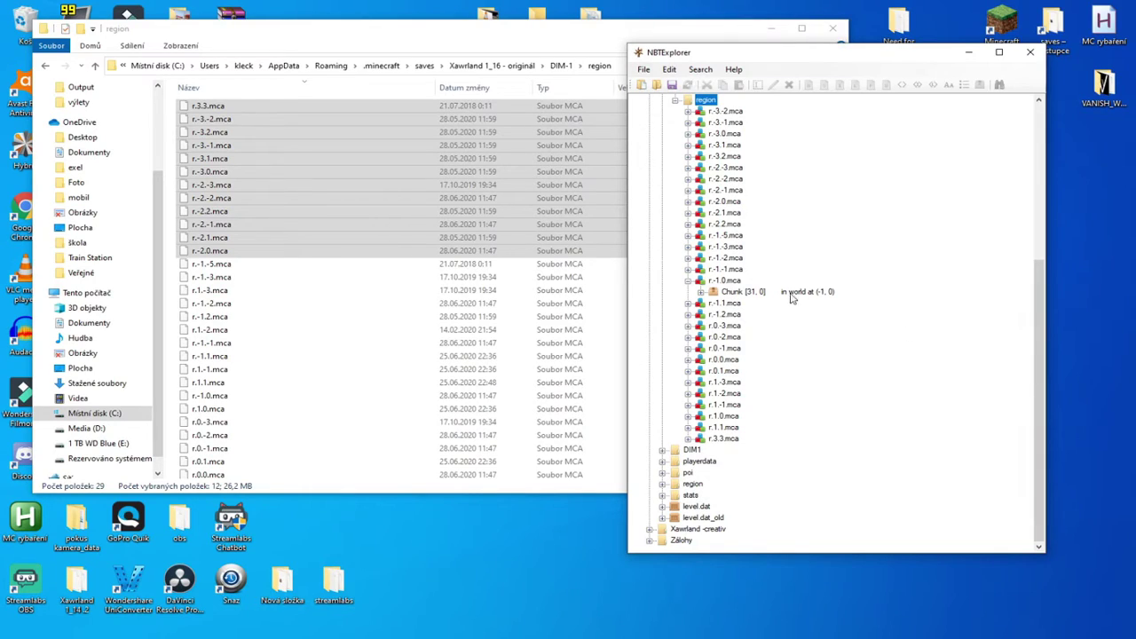
pyautogui.click(689, 270)
pyautogui.click(829, 112)
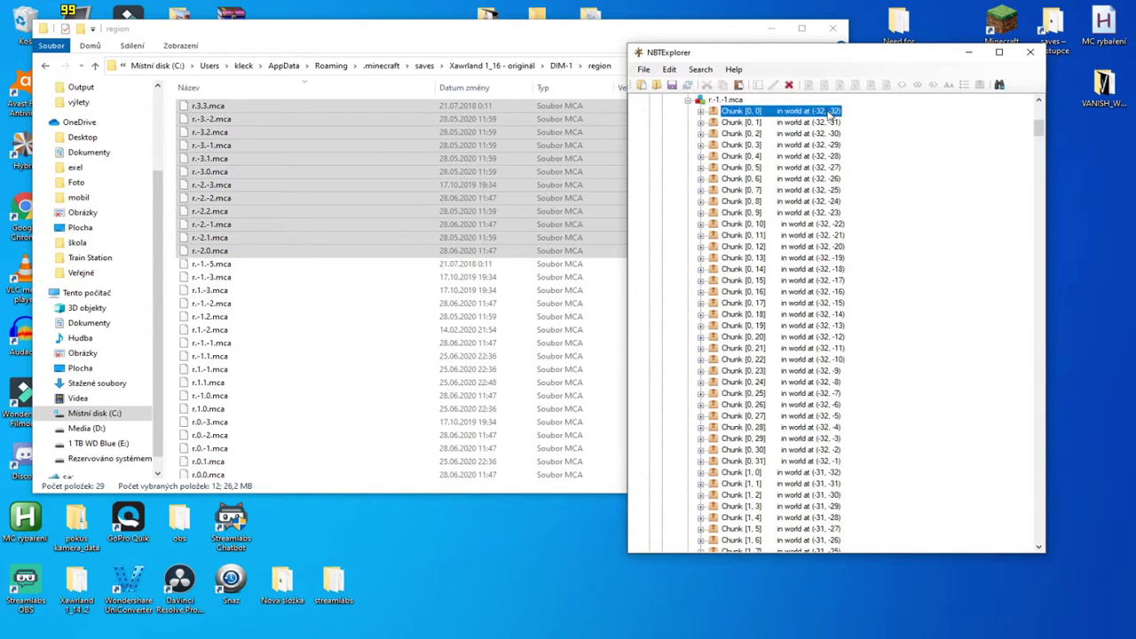
pyautogui.scroll(-20, 856, 141)
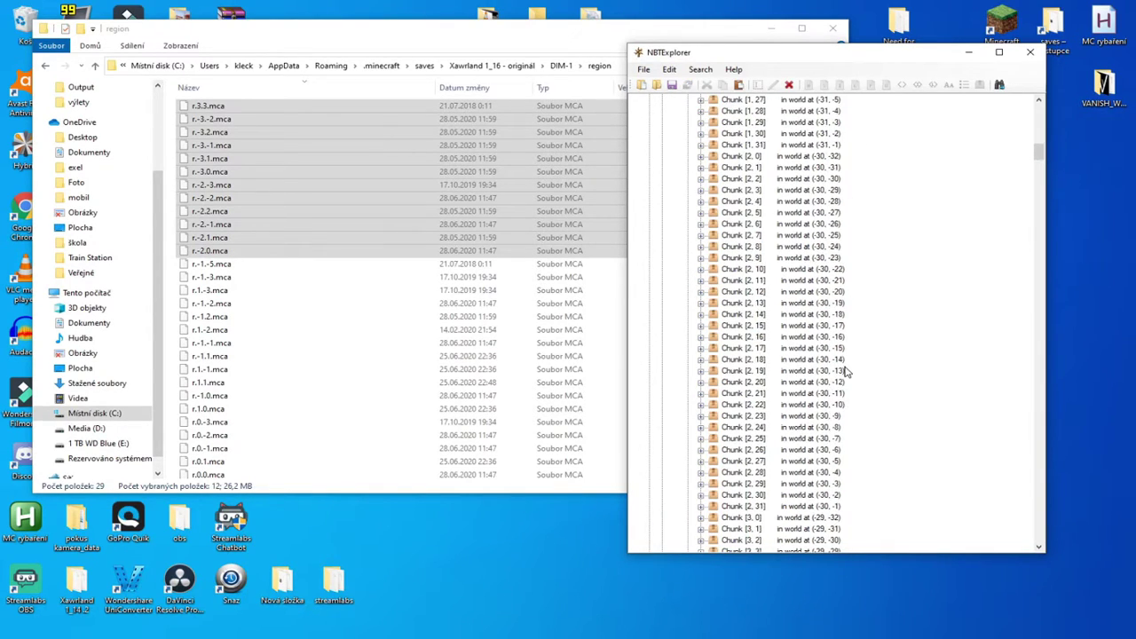
pyautogui.scroll(-20, 845, 410)
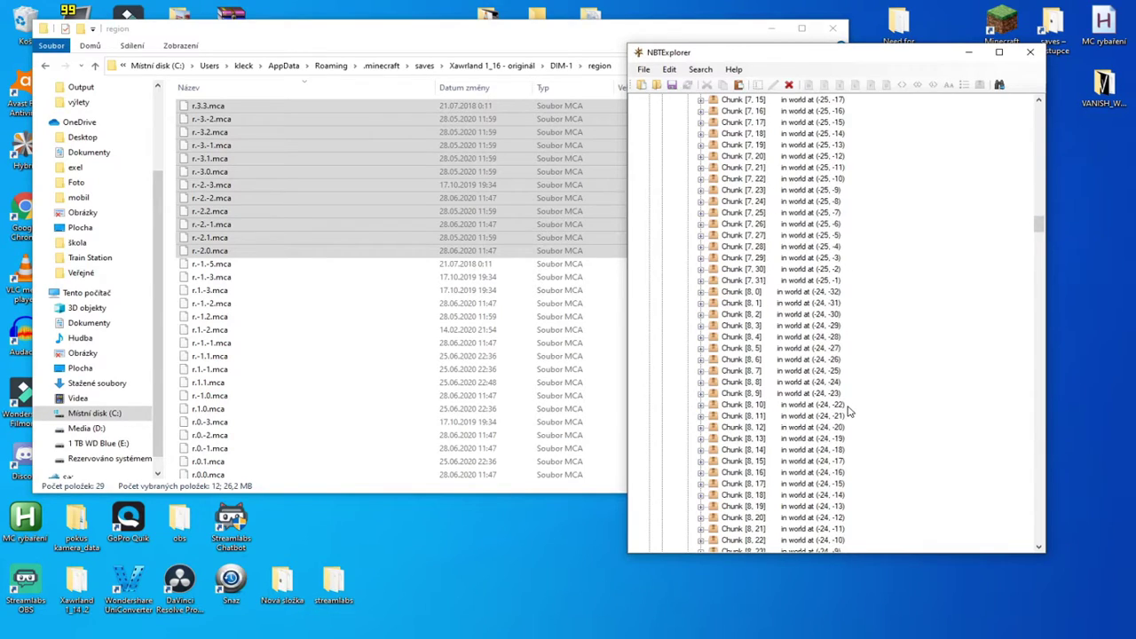
pyautogui.scroll(-20, 843, 435)
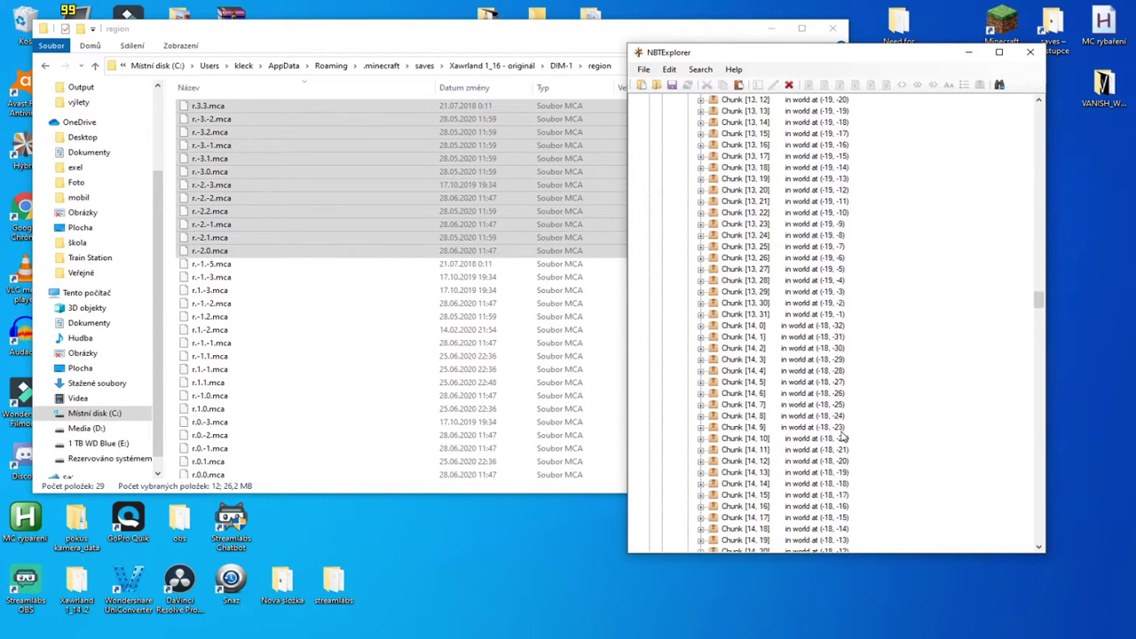
pyautogui.scroll(-20, 845, 441)
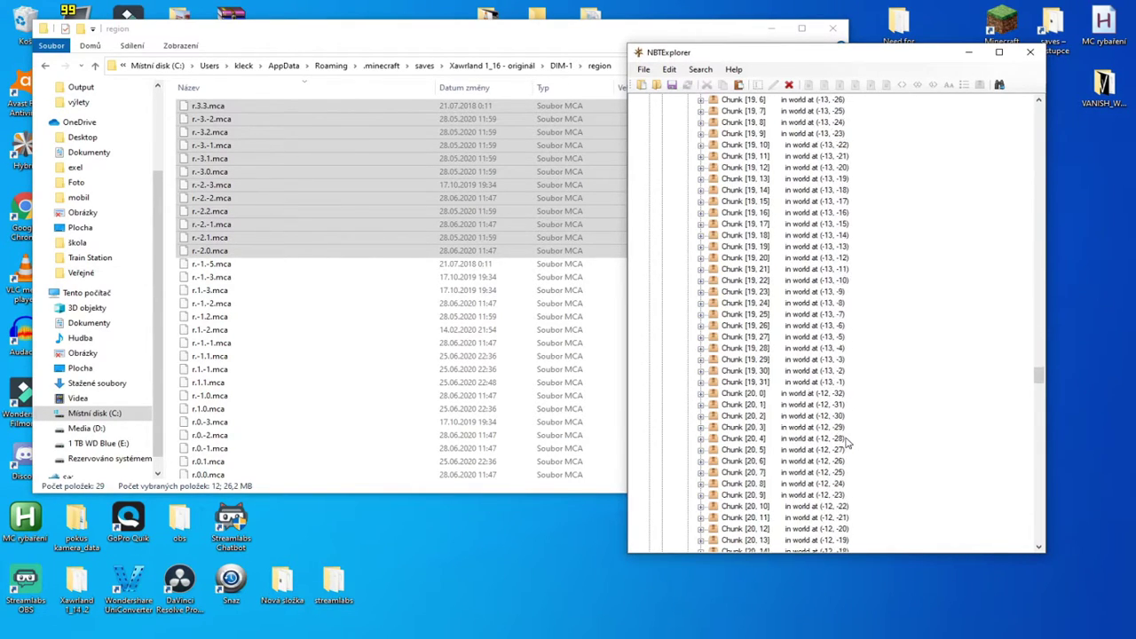
pyautogui.scroll(3, 845, 442)
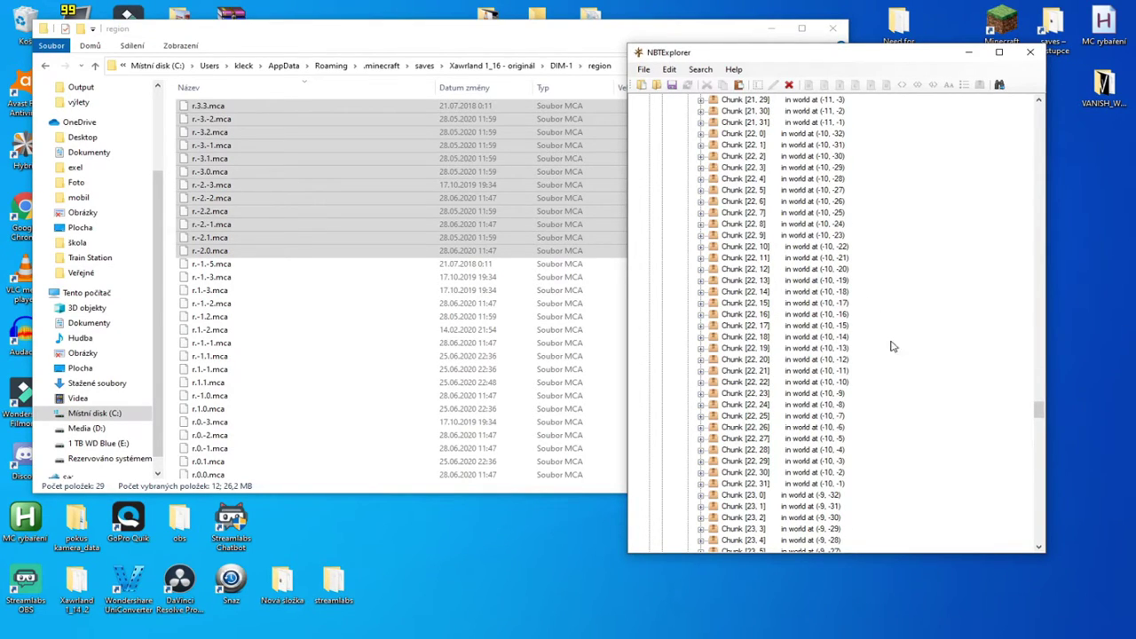
pyautogui.keyDown('shift'); pyautogui.click(982, 361); pyautogui.keyUp('shift')
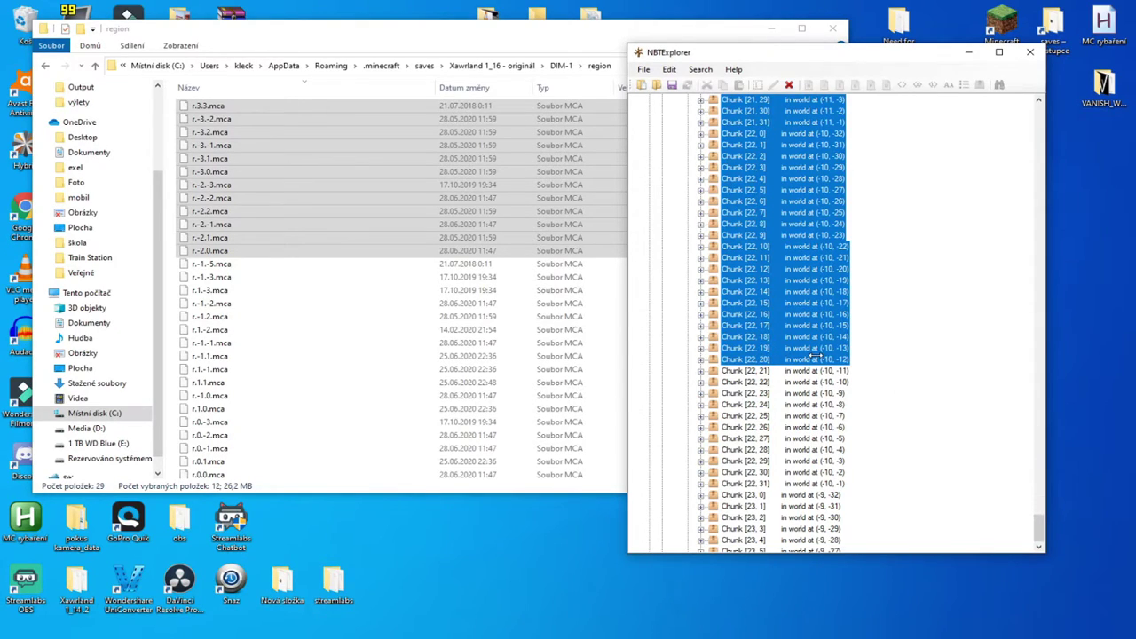
pyautogui.press('Delete')
# Step: Delete Chunk [22, 24] through Chunk [23, 20] from r.-1.-1.mca, keeping Chunk [22, 21] through Chunk [22, 23]
pyautogui.scroll(10, 817, 357)
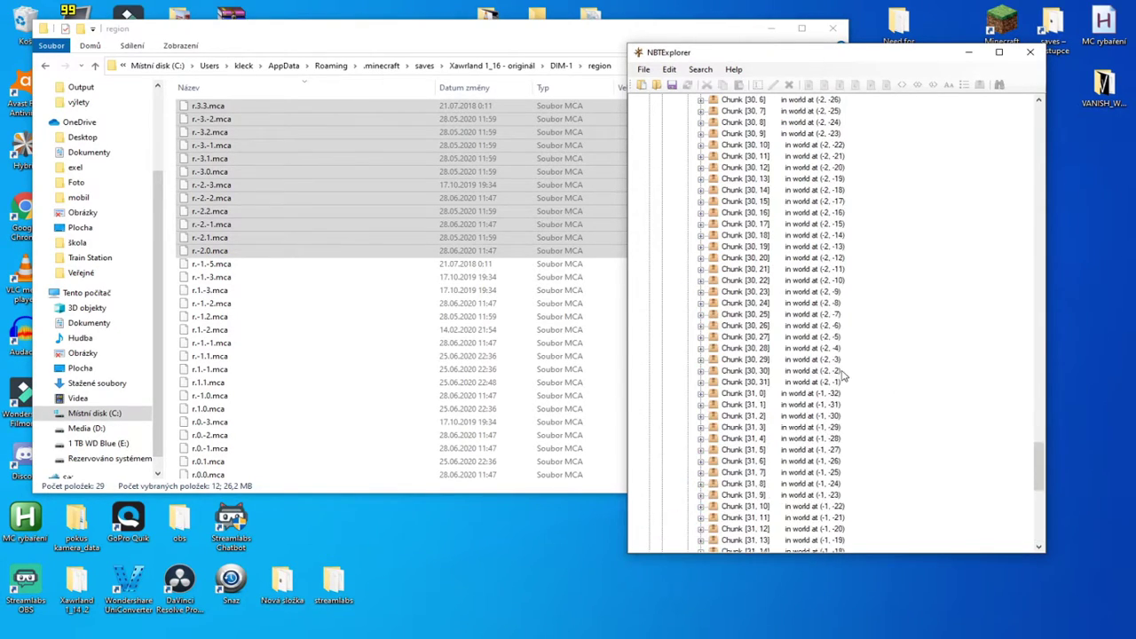
pyautogui.scroll(20, 845, 371)
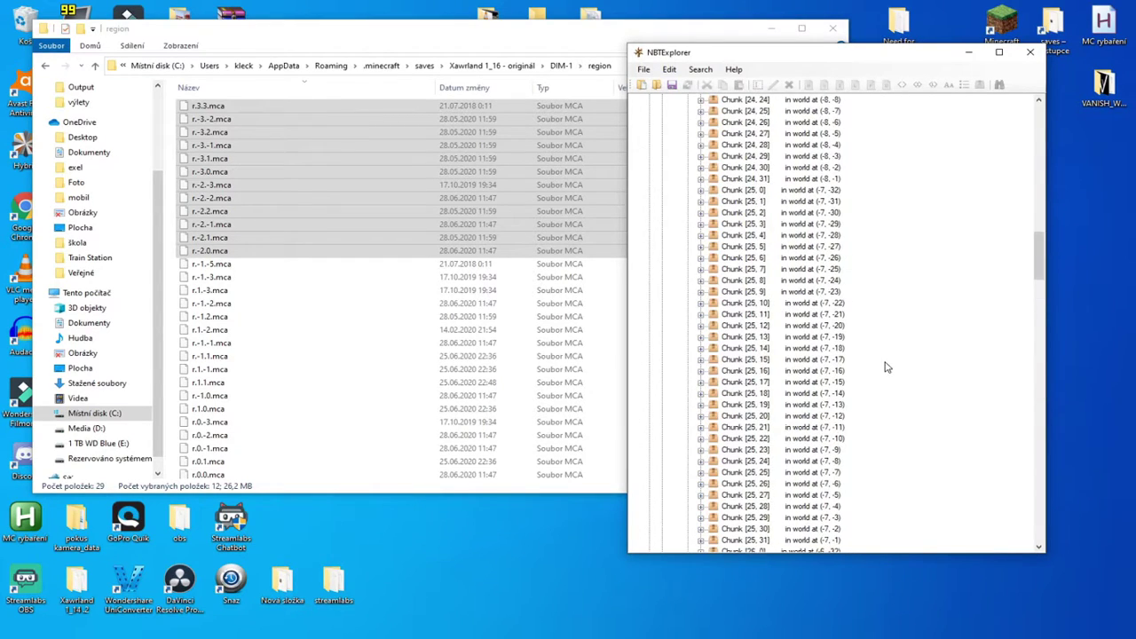
pyautogui.scroll(20, 882, 307)
pyautogui.scroll(-5, 874, 337)
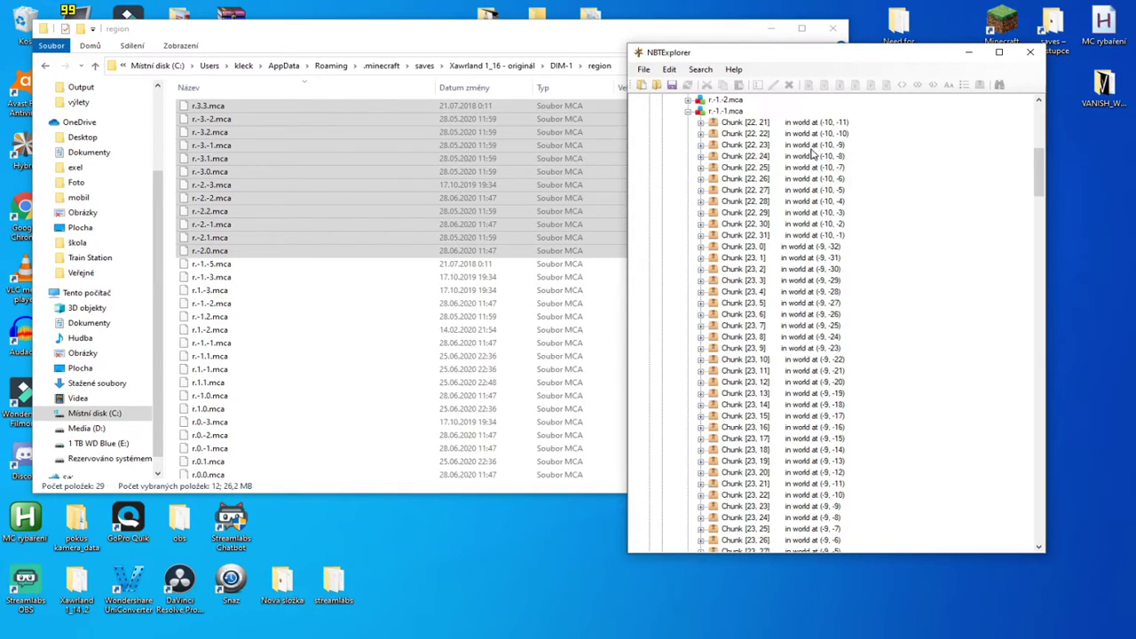
pyautogui.click(841, 157)
pyautogui.scroll(-6, 868, 186)
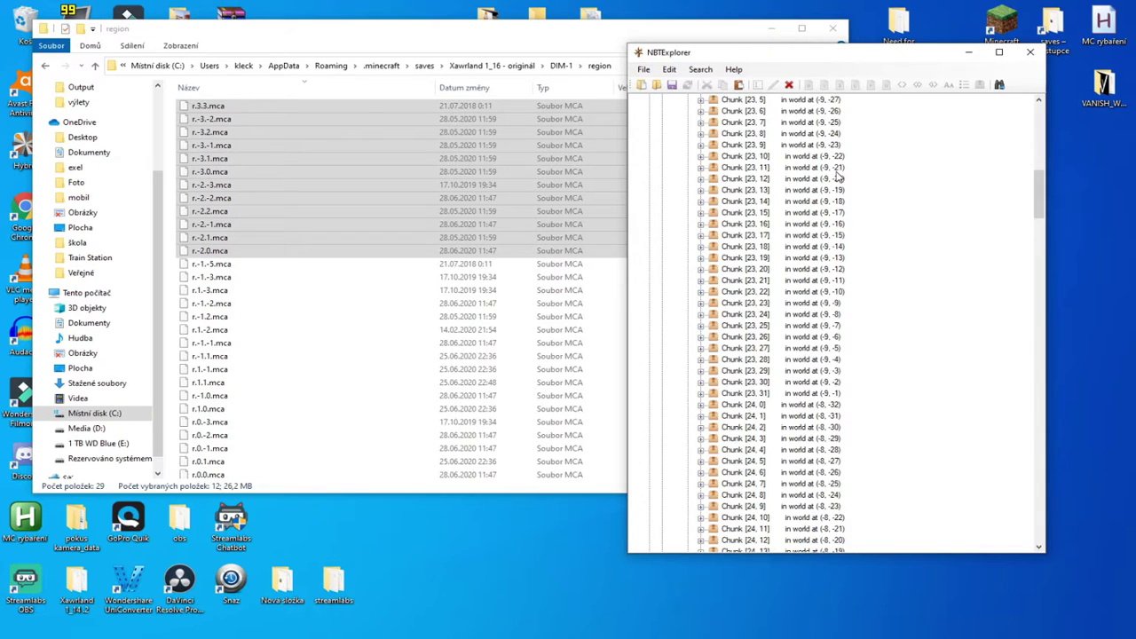
pyautogui.keyDown('shift'); pyautogui.click(841, 268); pyautogui.keyUp('shift')
pyautogui.press('Delete')
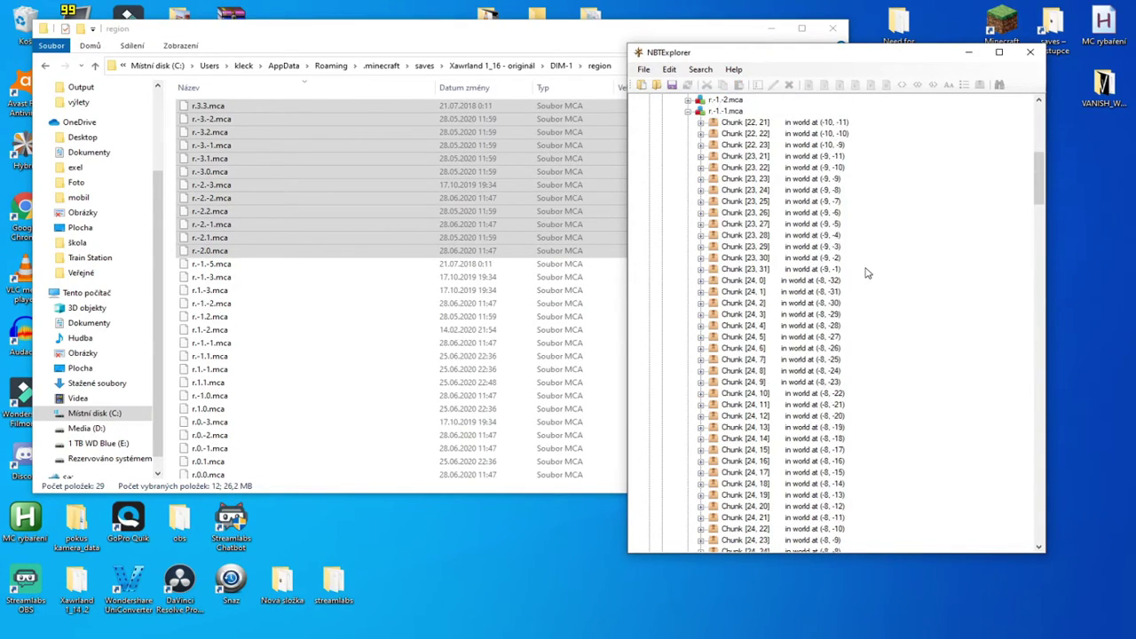
# Step: Delete Chunk [23, 24] through Chunk [31, 26] from r.-1.-1.mca, keeping Chunk [23, 21] through Chunk [23, 23]
pyautogui.click(834, 185)
pyautogui.scroll(-7, 816, 306)
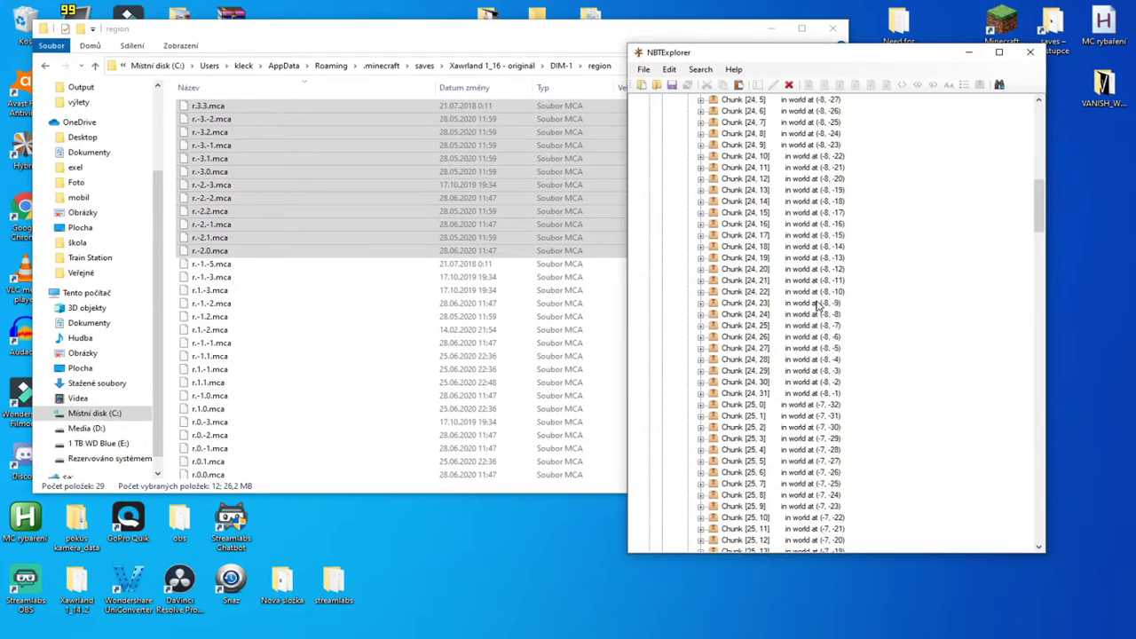
pyautogui.scroll(-12, 834, 324)
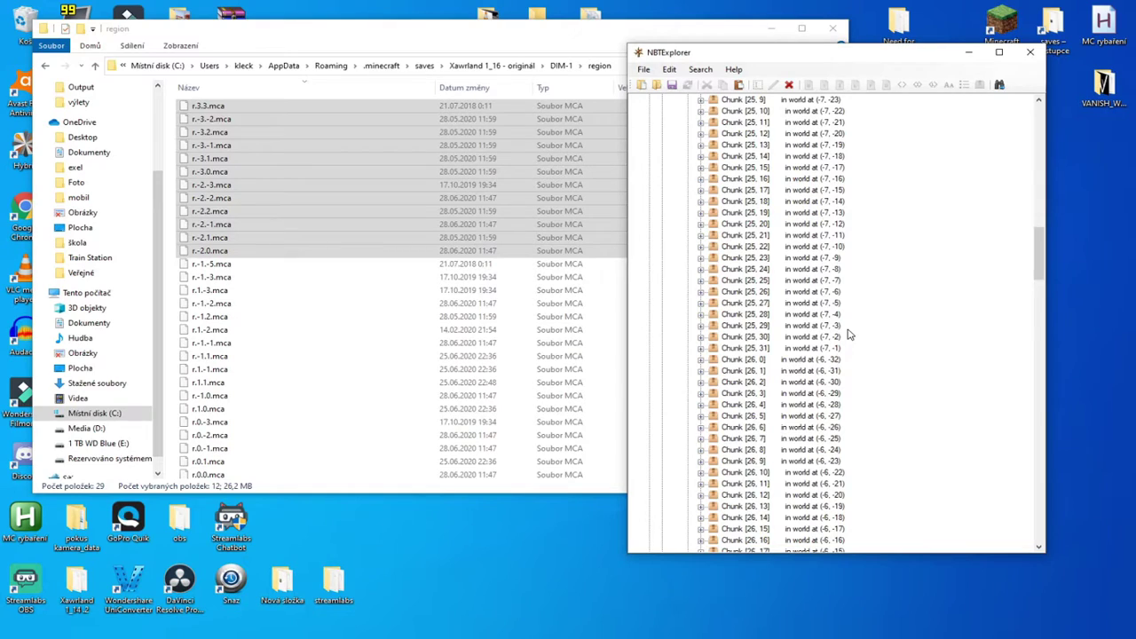
pyautogui.scroll(-20, 847, 335)
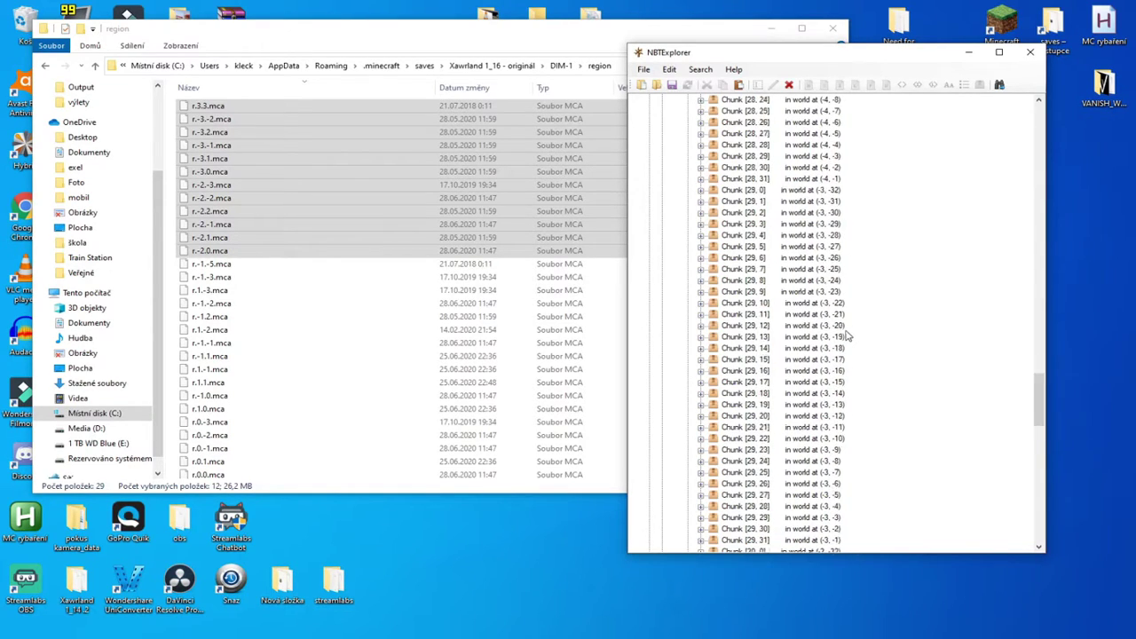
pyautogui.scroll(-20, 847, 335)
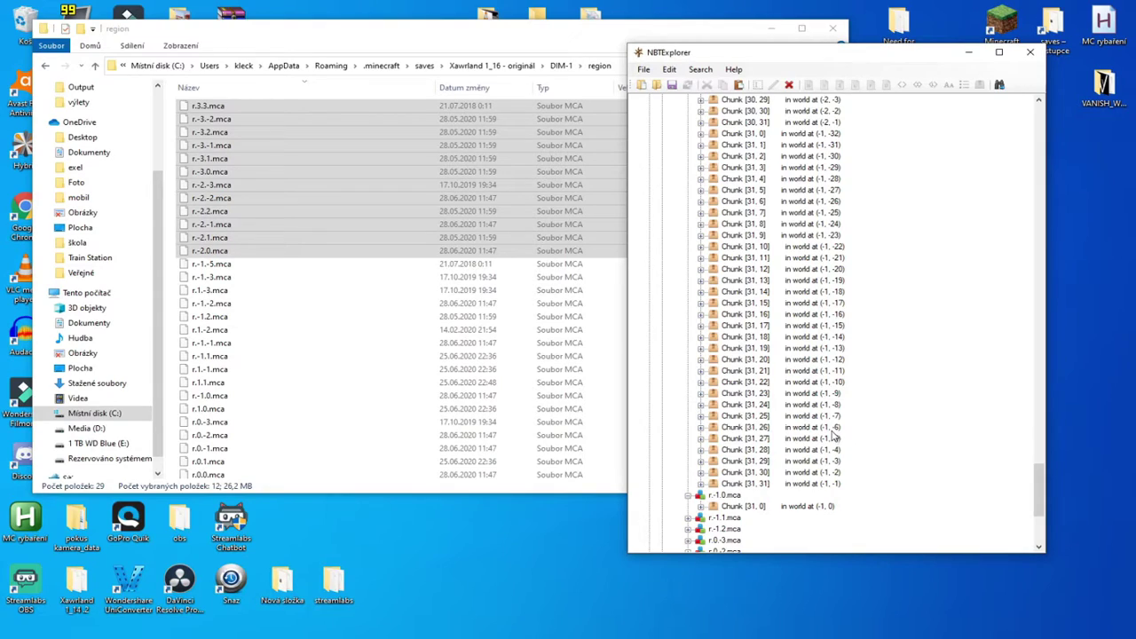
pyautogui.keyDown('shift'); pyautogui.click(832, 432); pyautogui.keyUp('shift')
pyautogui.press('Delete')
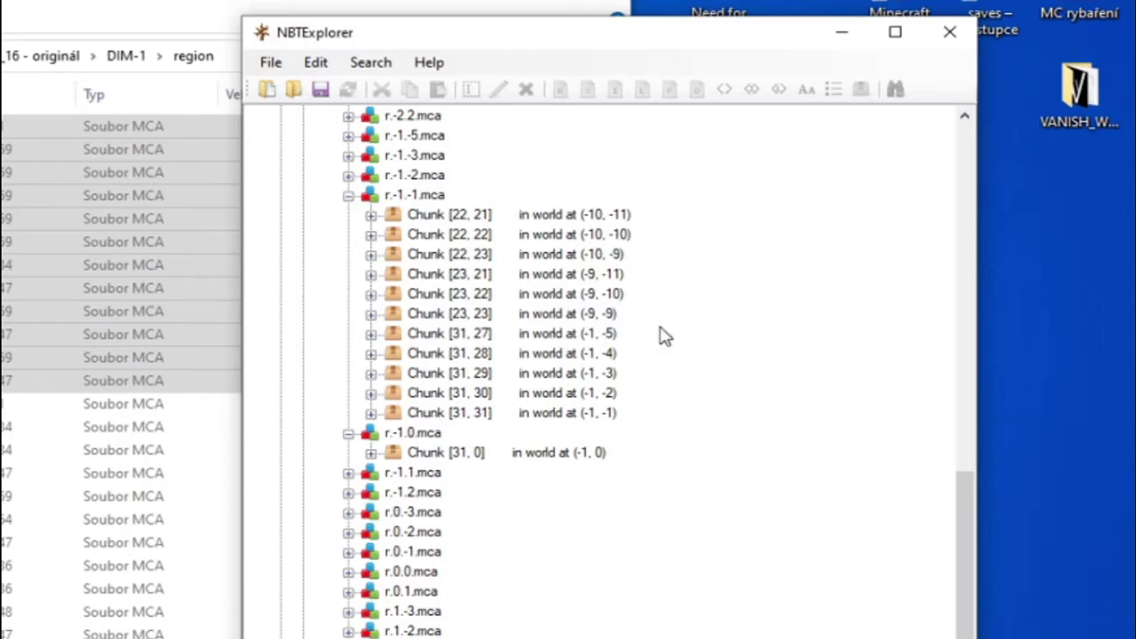
# Step: Highlight Chunk [22, 21] through Chunk [23, 23] in r.-1.-1.mca and review the chunk kept in r.-1.0.mca
pyautogui.click(580, 218)
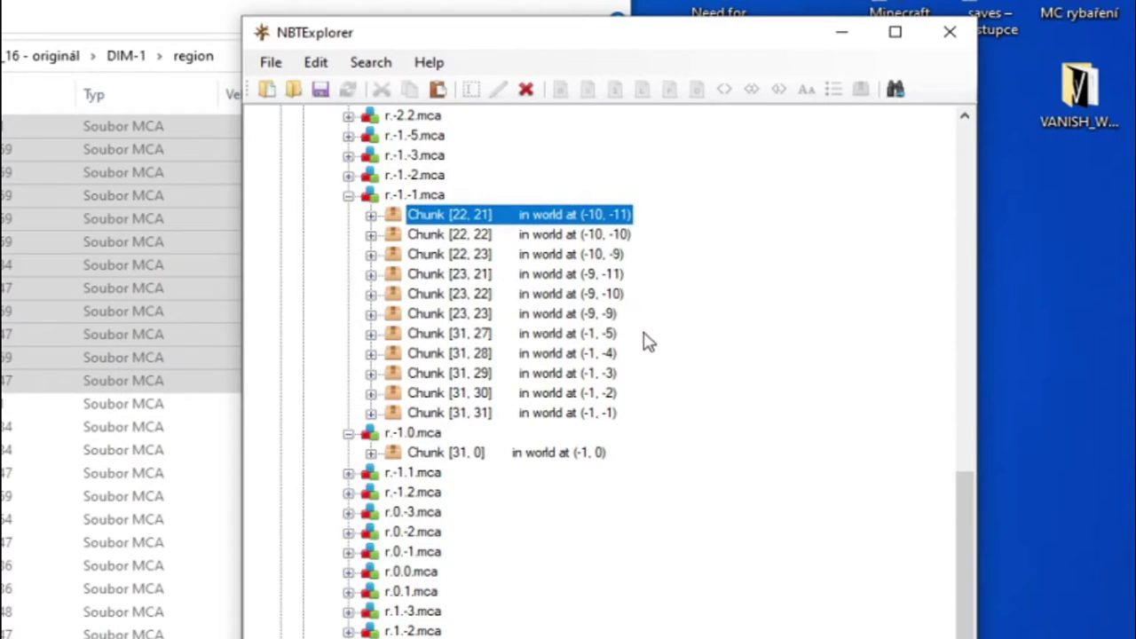
pyautogui.keyDown('shift'); pyautogui.click(600, 315); pyautogui.keyUp('shift')
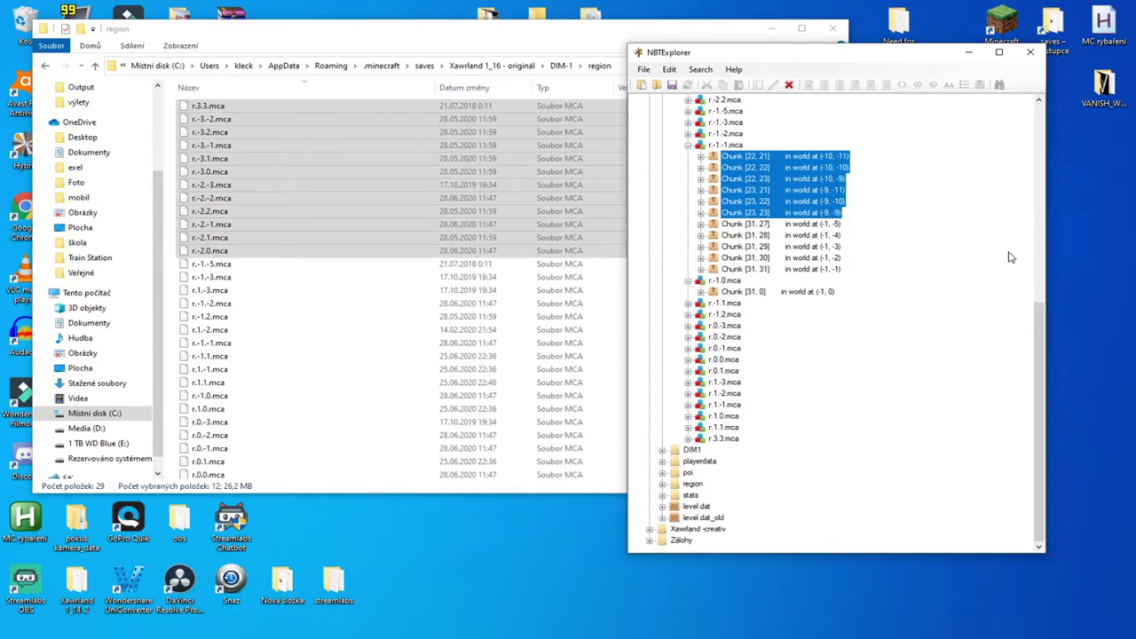
pyautogui.click(687, 281)
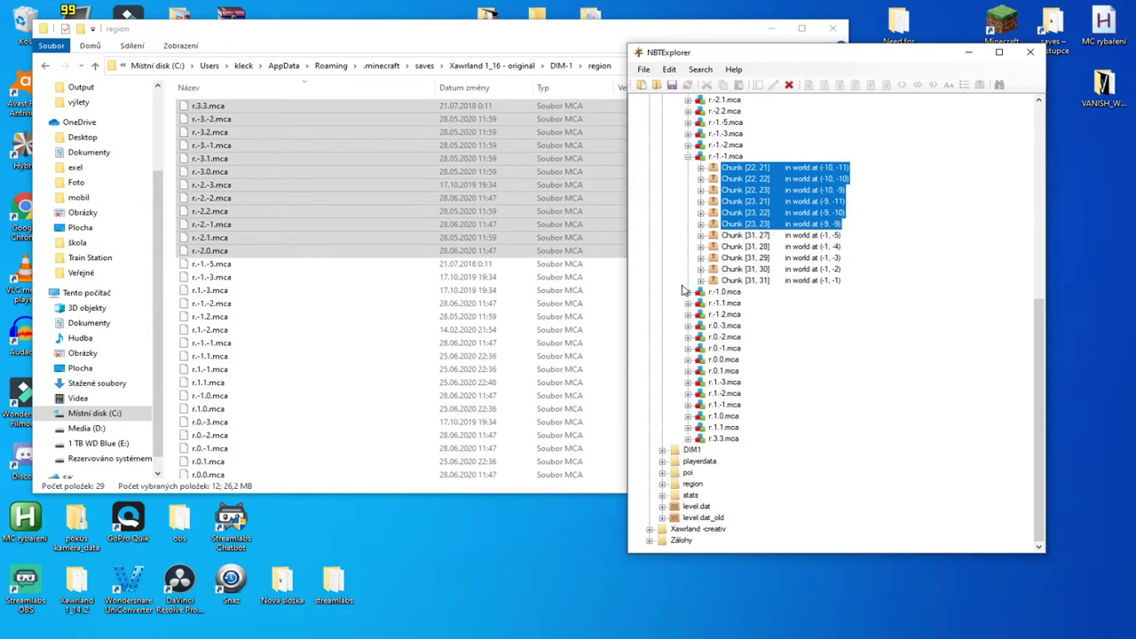
pyautogui.click(688, 292)
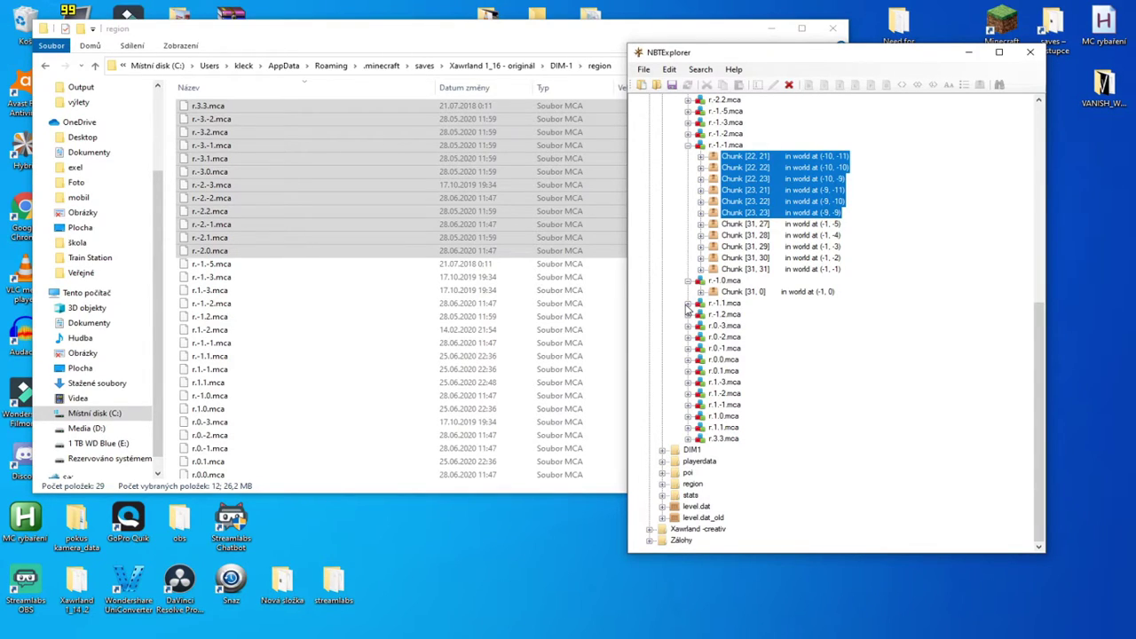
# Step: Look at the chunks in r.-1.1.mca, collapse that file and reopen the chunk list of r.-1.-1.mca
pyautogui.click(688, 306)
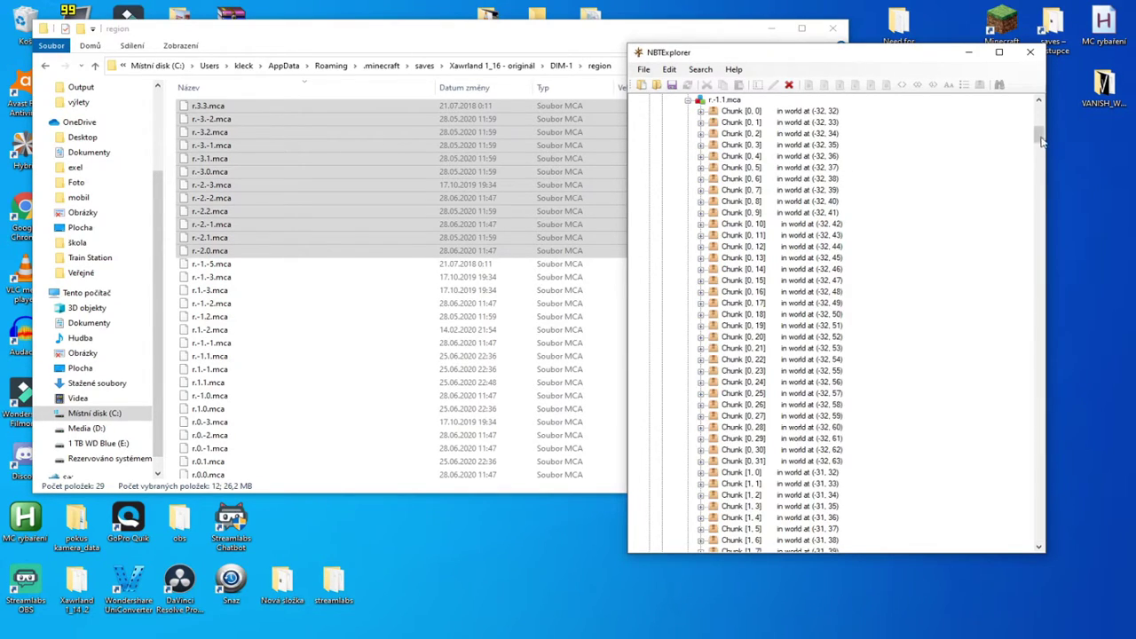
pyautogui.moveTo(1043, 143); pyautogui.dragTo(966, 132)
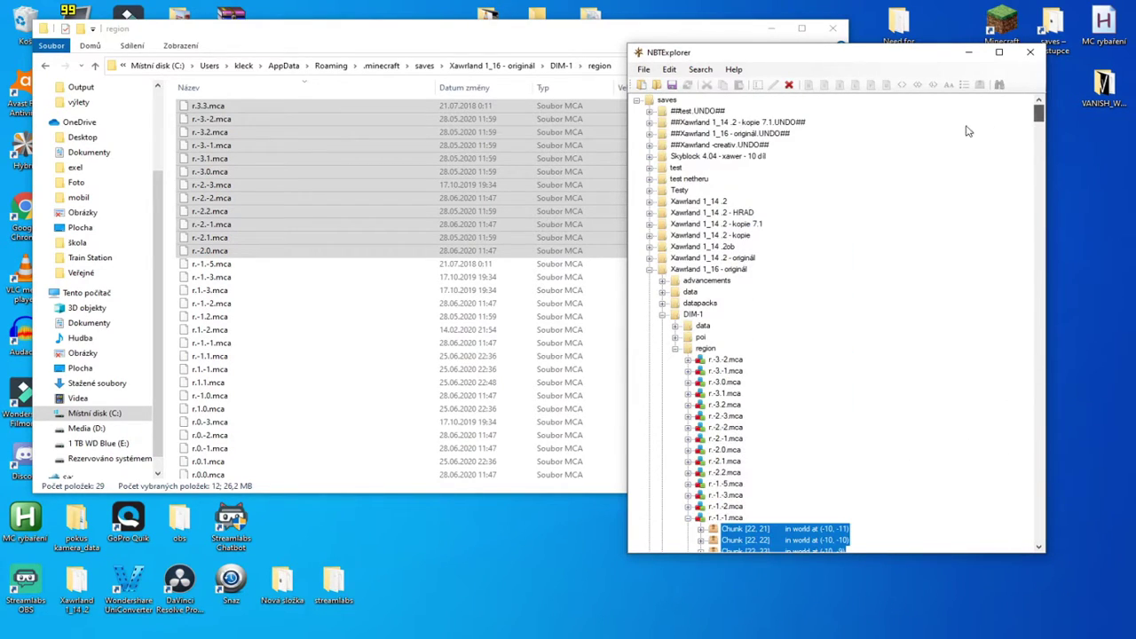
pyautogui.scroll(-5, 805, 305)
pyautogui.click(688, 348)
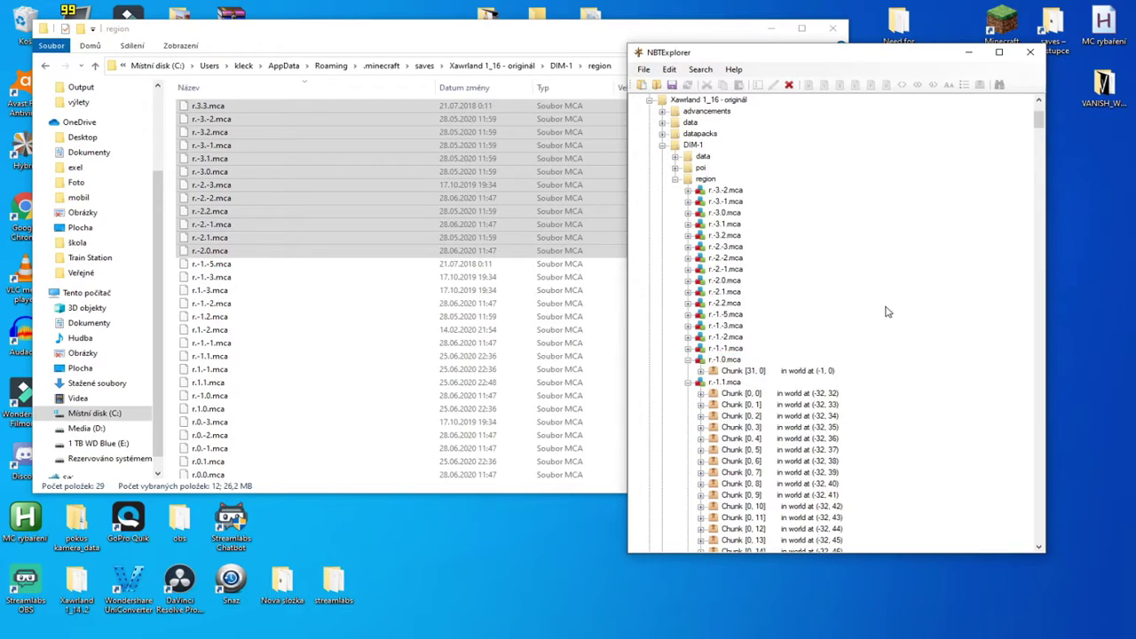
pyautogui.scroll(-4, 887, 311)
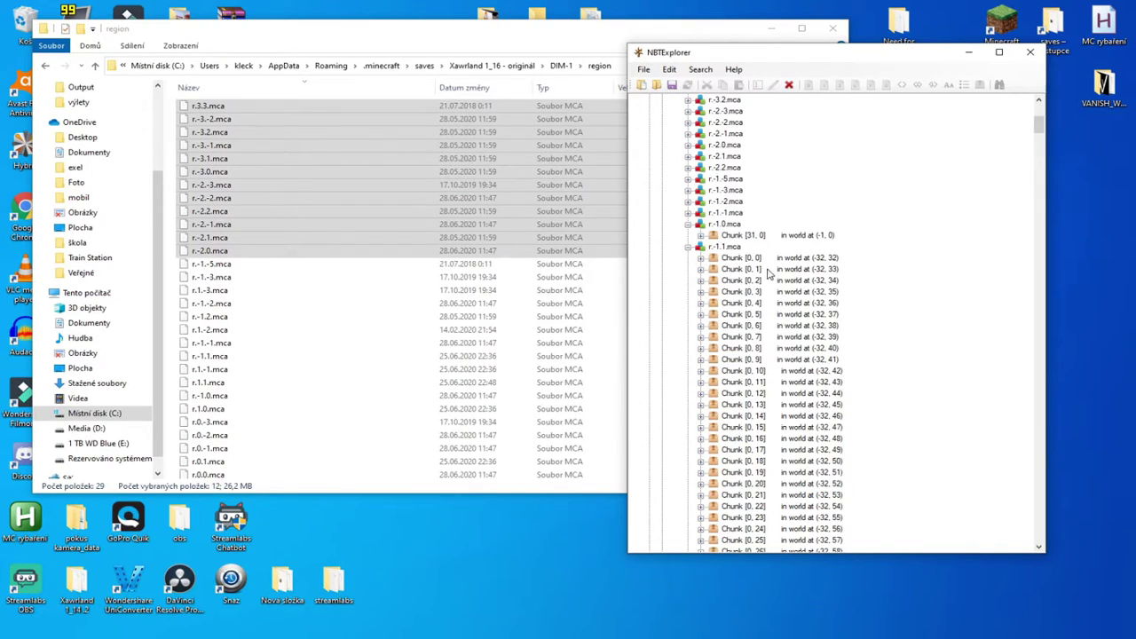
pyautogui.scroll(3, 676, 251)
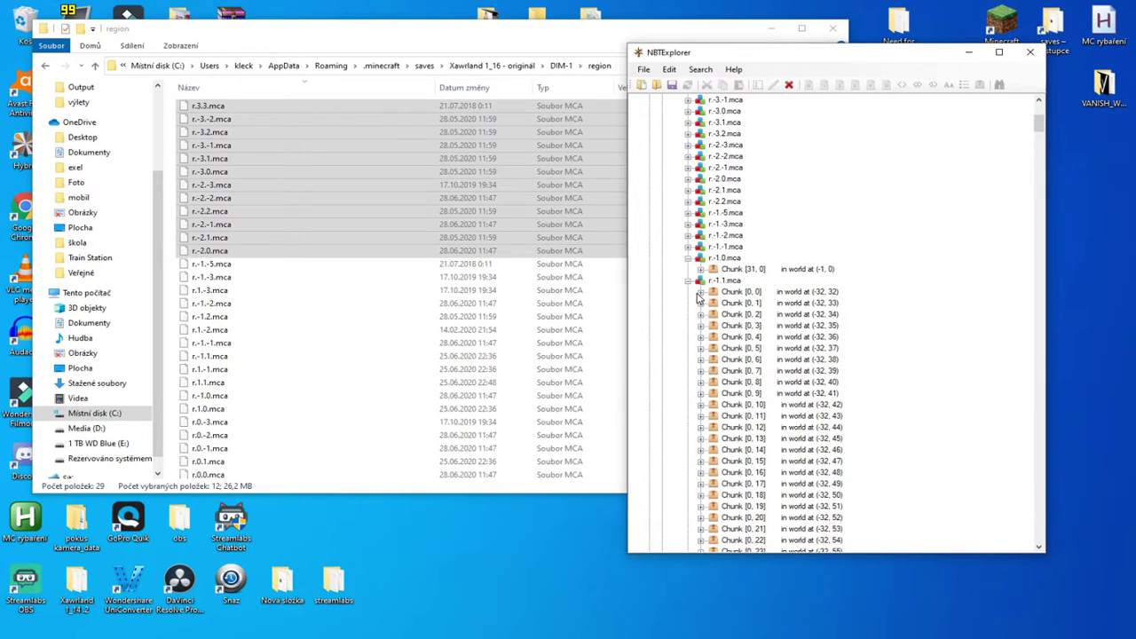
pyautogui.click(688, 282)
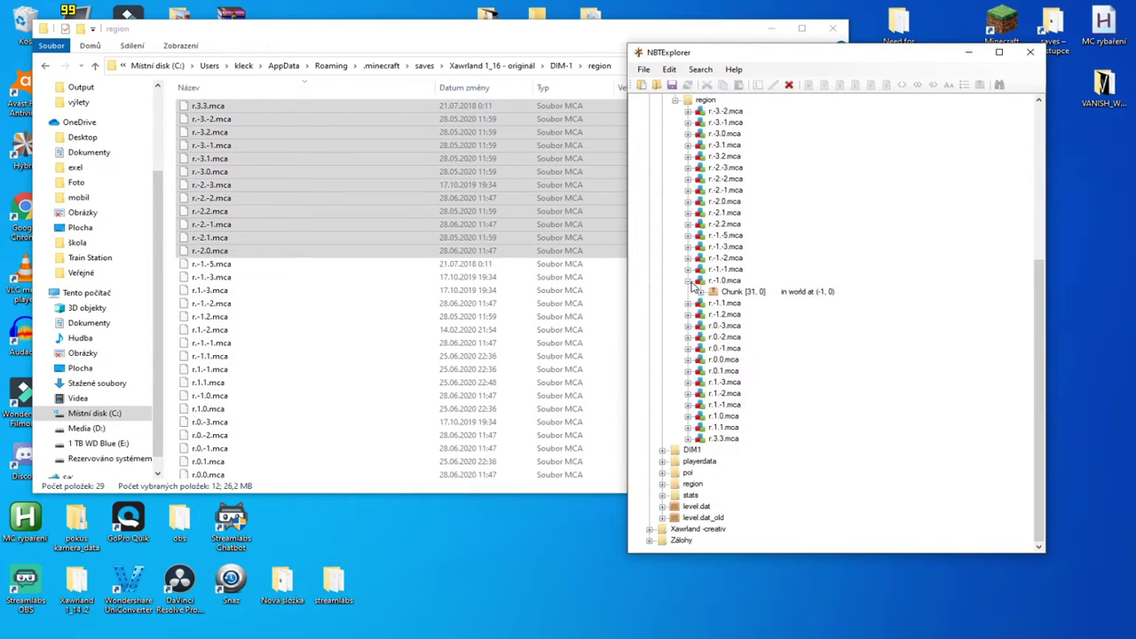
pyautogui.click(688, 270)
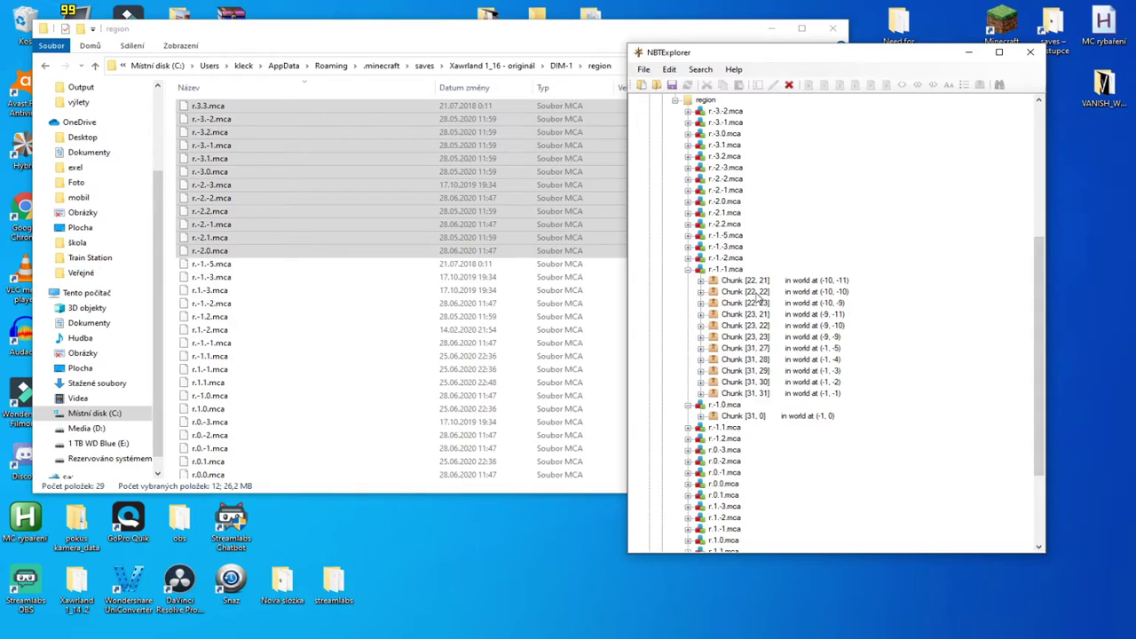
# Step: Open the chunk list of r.0.-1.mca and delete Chunk [0, 0] through Chunk [0, 26], keeping Chunk [0, 27] through Chunk [0, 31]
pyautogui.scroll(-4, 757, 300)
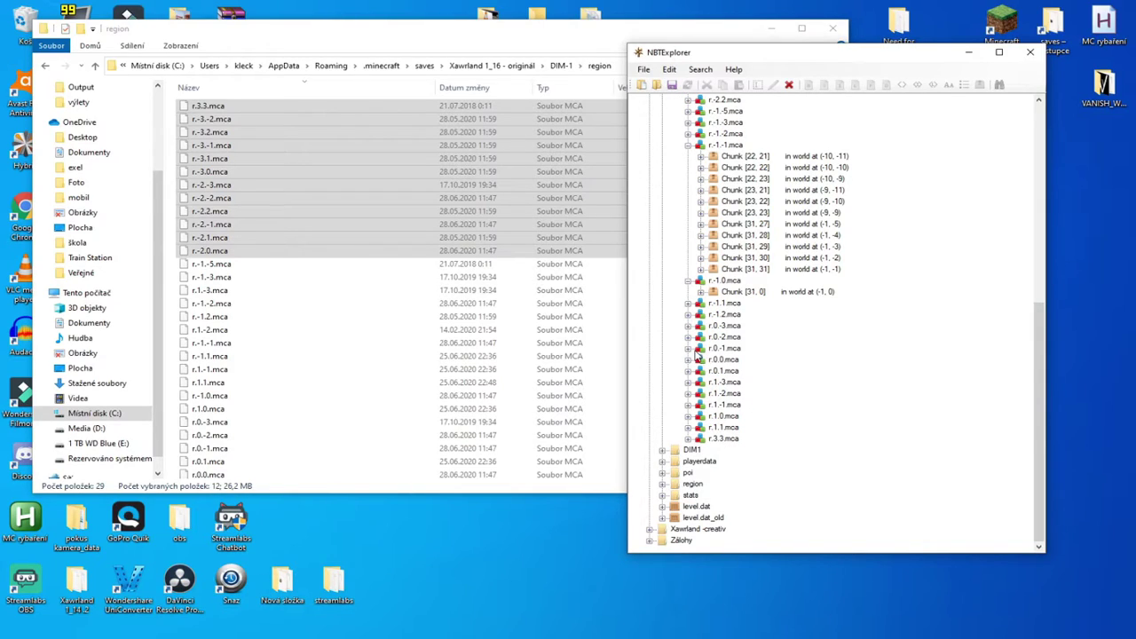
pyautogui.click(689, 349)
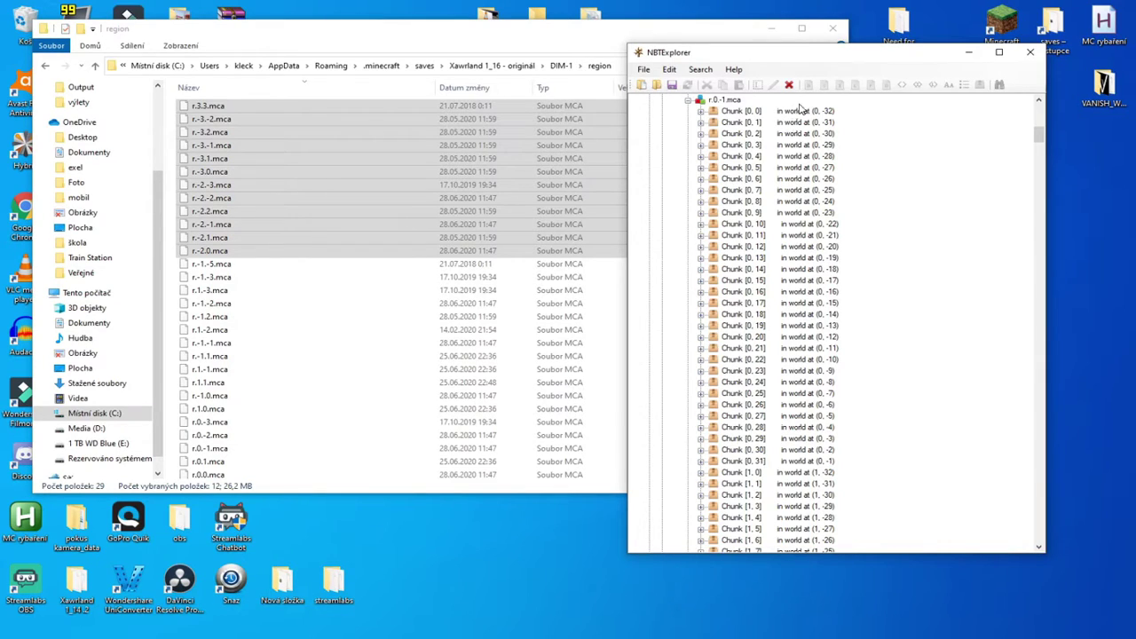
pyautogui.click(812, 113)
pyautogui.scroll(-13, 922, 294)
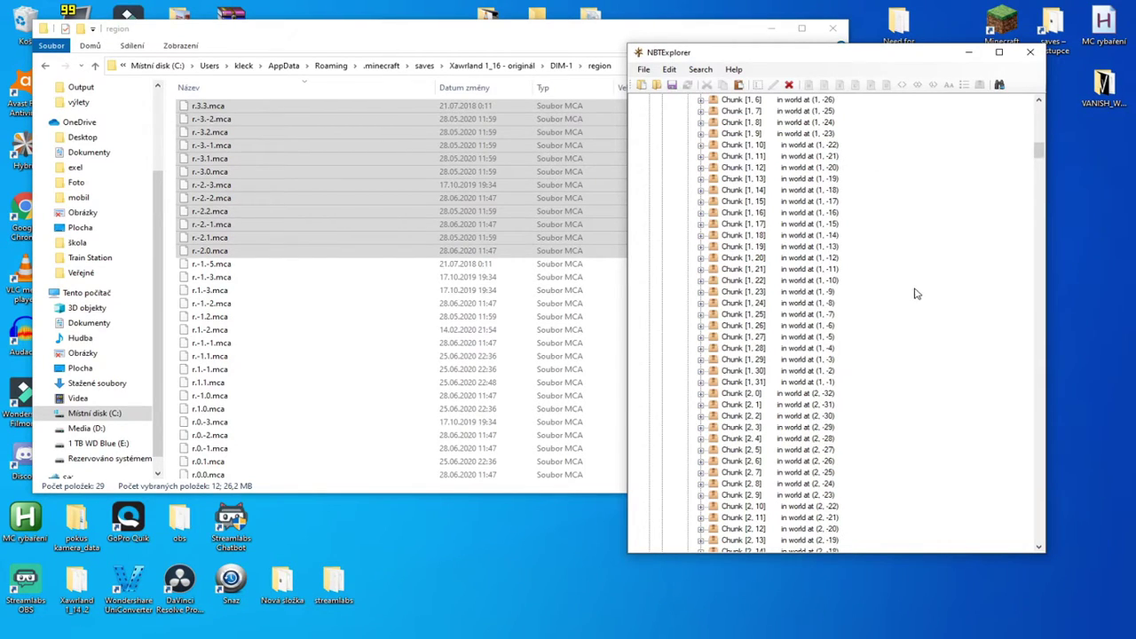
pyautogui.scroll(9, 905, 284)
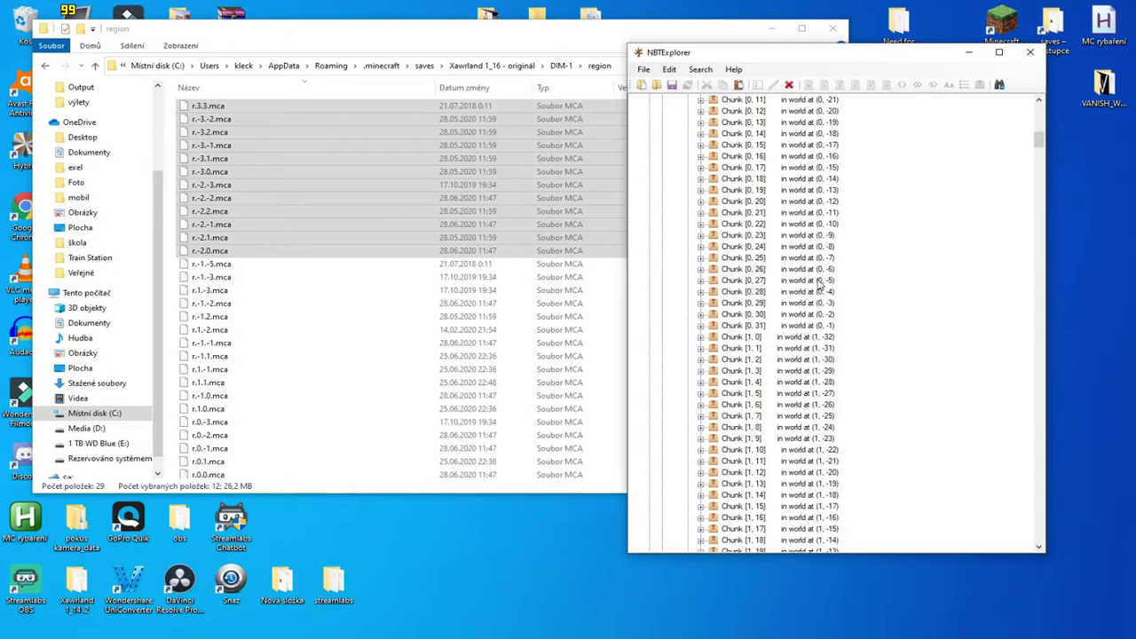
pyautogui.keyDown('shift'); pyautogui.click(816, 270); pyautogui.keyUp('shift')
pyautogui.press('Delete')
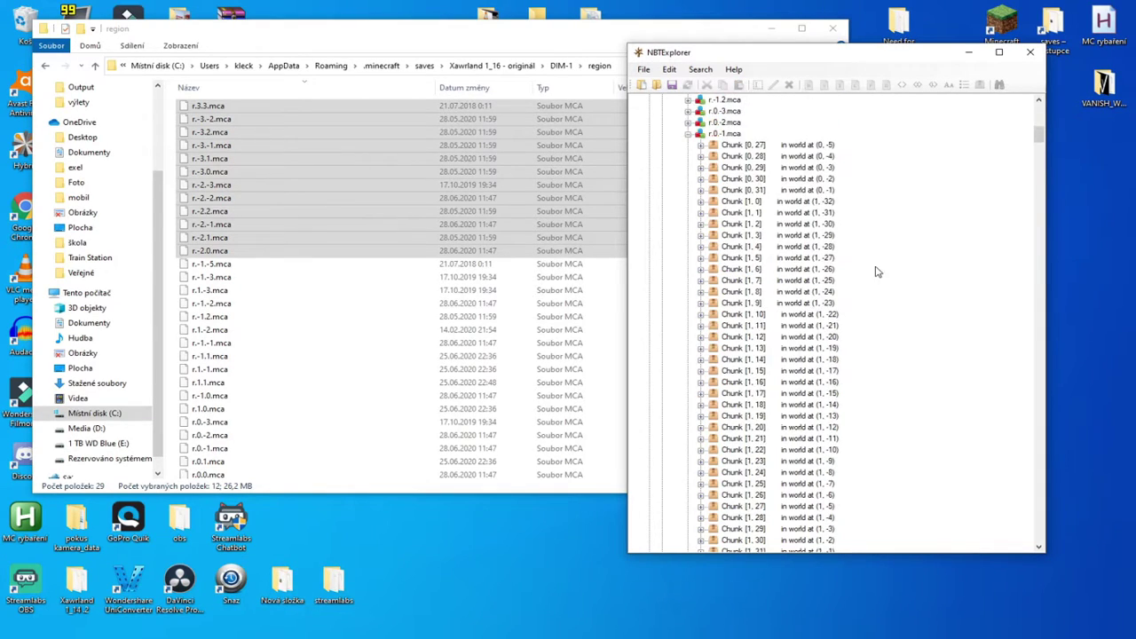
# Step: Delete Chunk [1, 0] through Chunk [1, 26] and Chunk [2, 0] through Chunk [2, 26] from r.0.-1.mca
pyautogui.scroll(1, 875, 269)
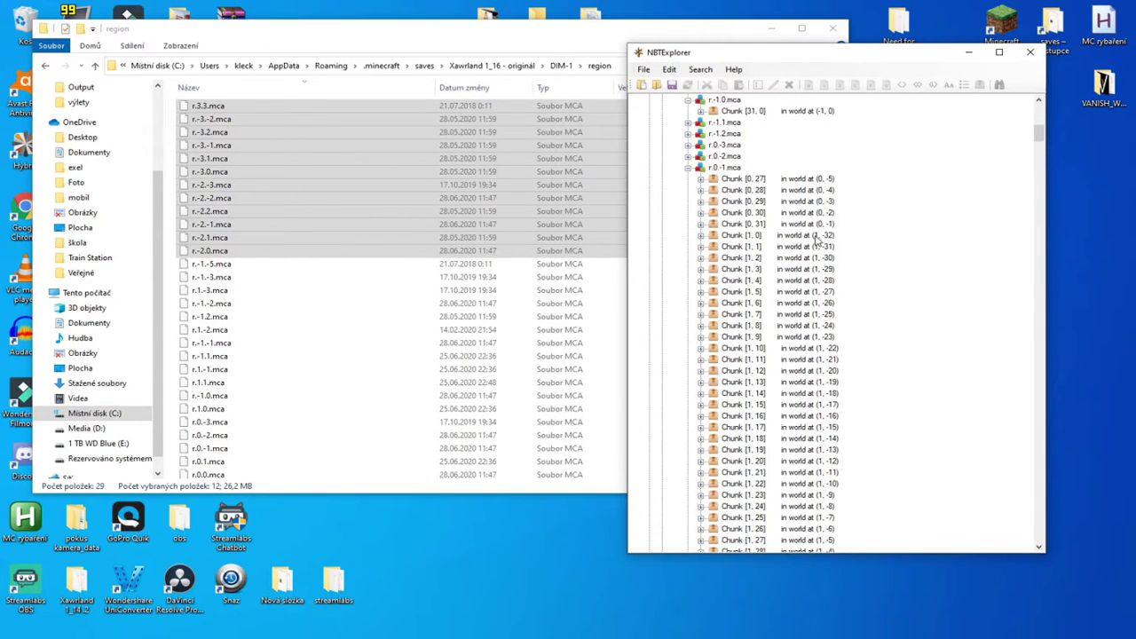
pyautogui.click(816, 238)
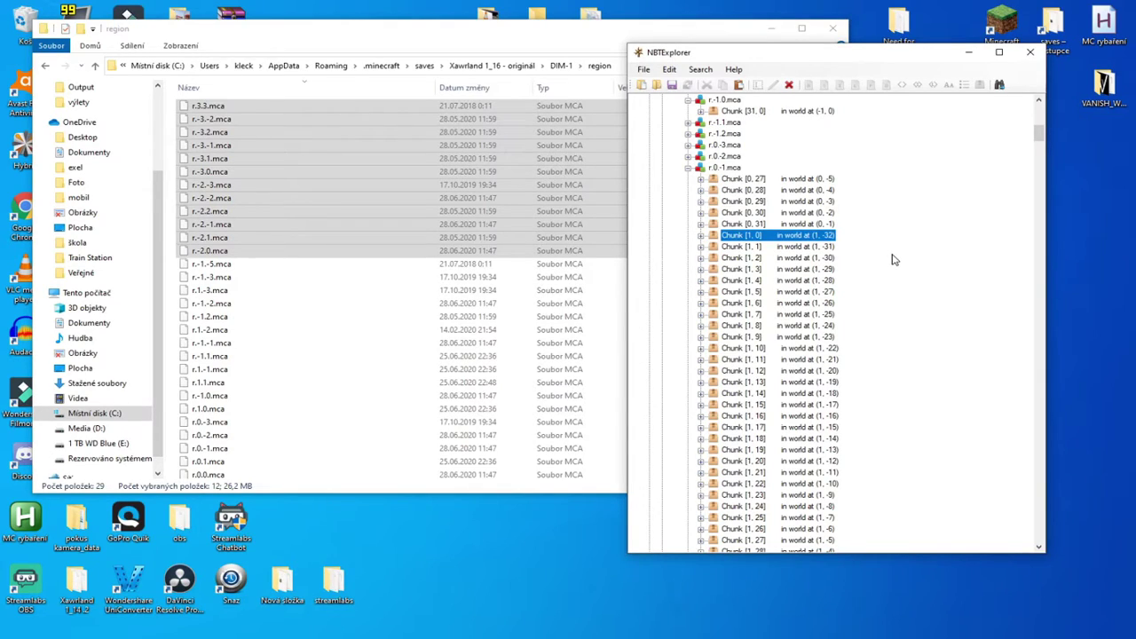
pyautogui.scroll(-20, 893, 259)
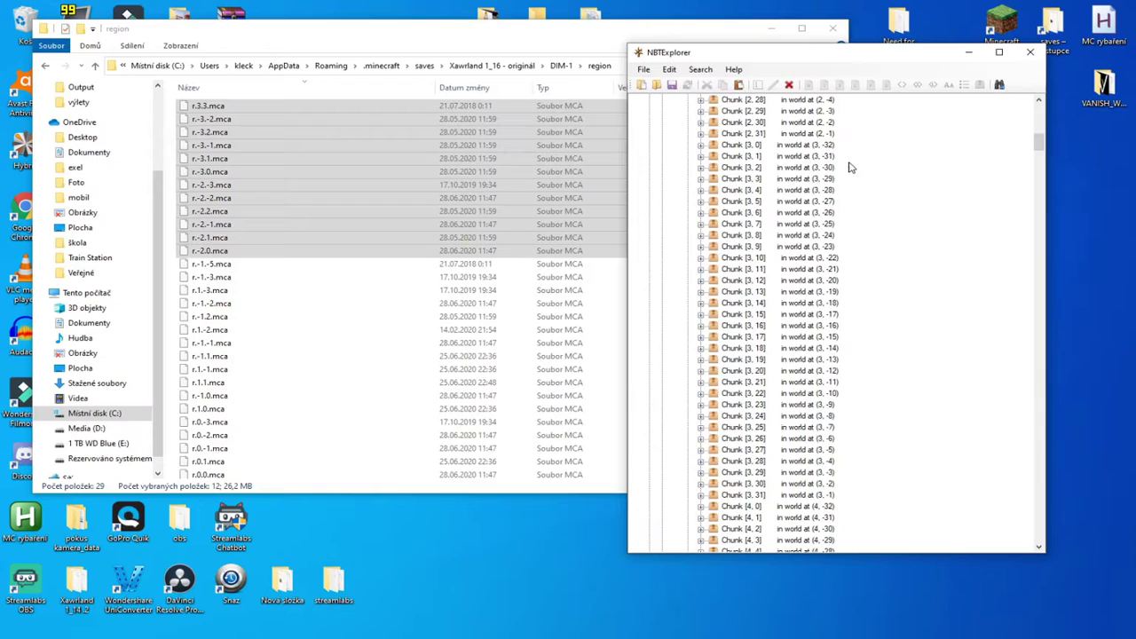
# Step: Delete Chunk [3, 0] through Chunk [3, 26] and Chunk [4, 0] through Chunk [4, 26] from r.0.-1.mca
pyautogui.click(830, 147)
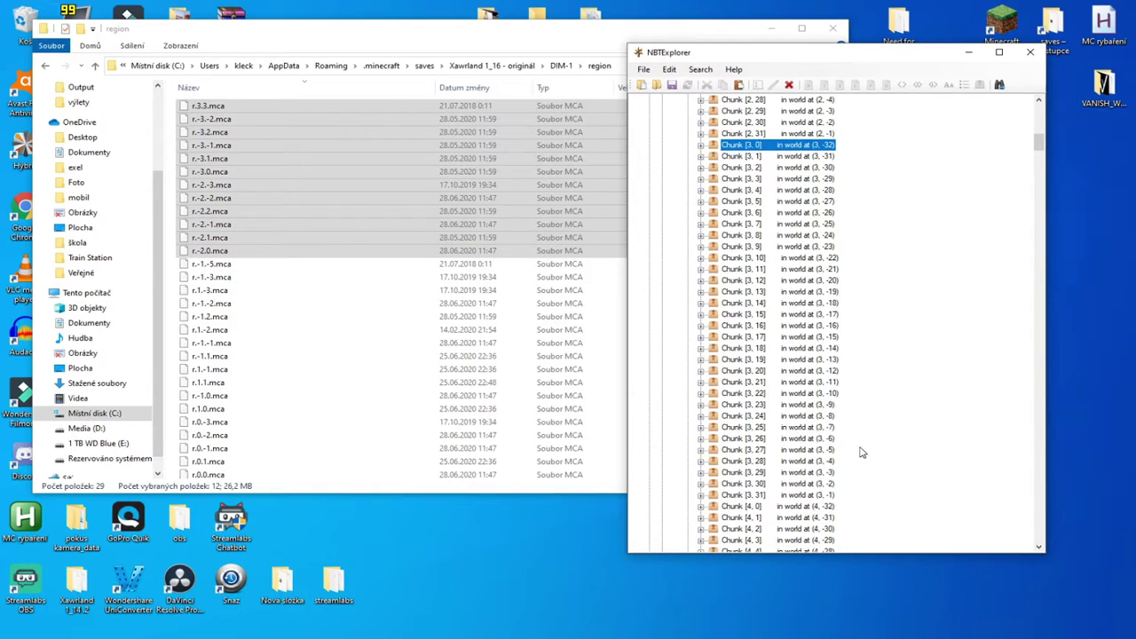
pyautogui.keyDown('shift'); pyautogui.click(825, 438); pyautogui.keyUp('shift')
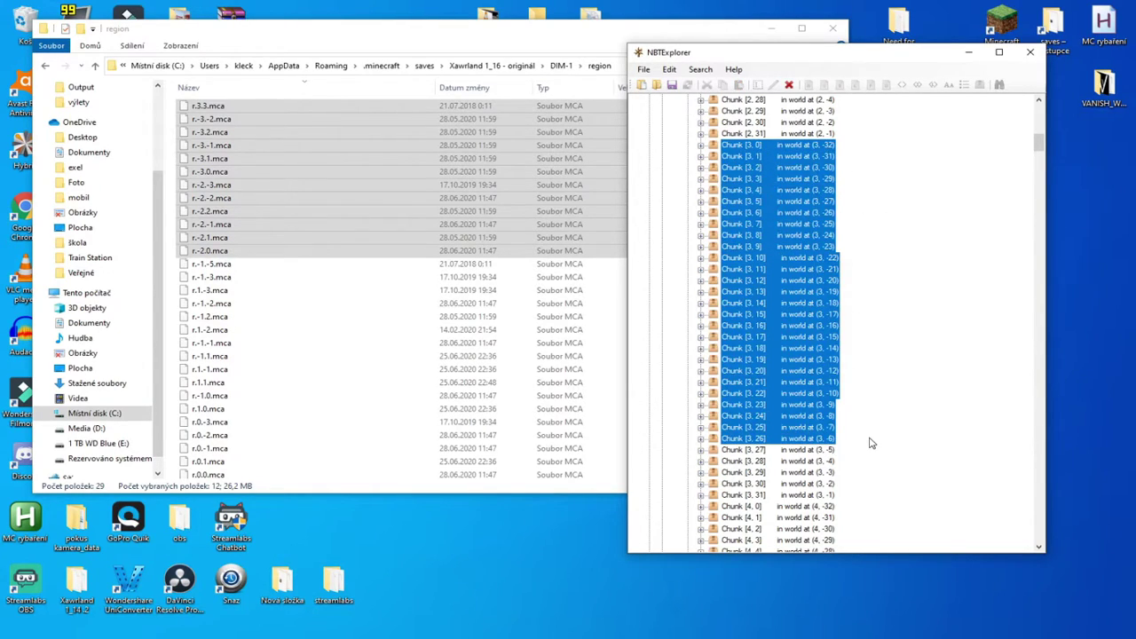
pyautogui.press('Delete')
pyautogui.click(832, 202)
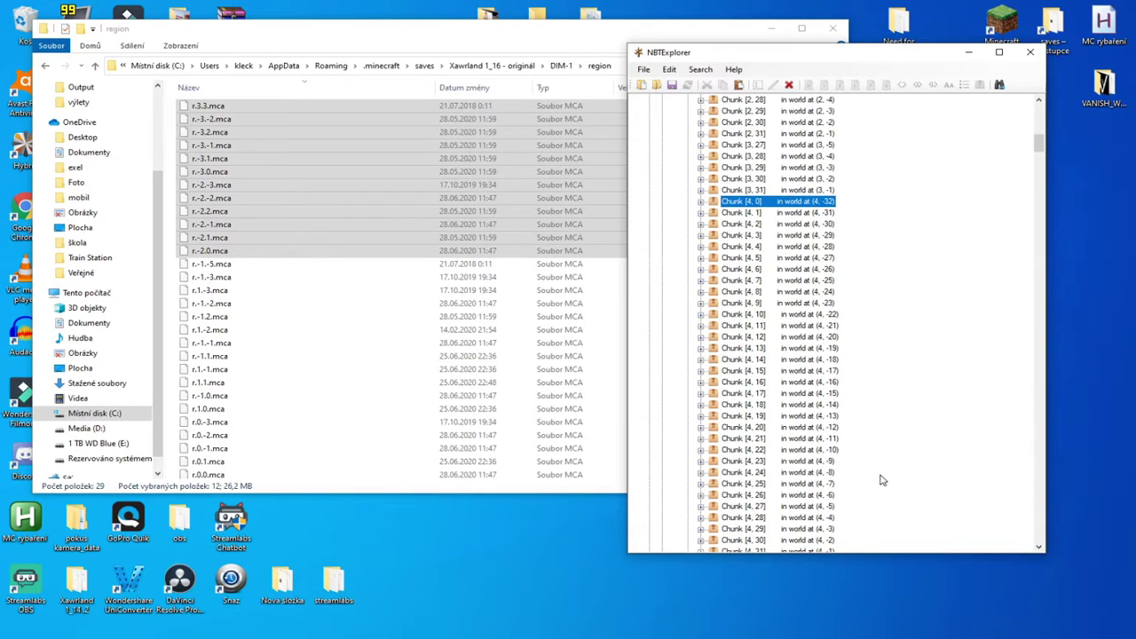
pyautogui.keyDown('shift'); pyautogui.click(847, 495); pyautogui.keyUp('shift')
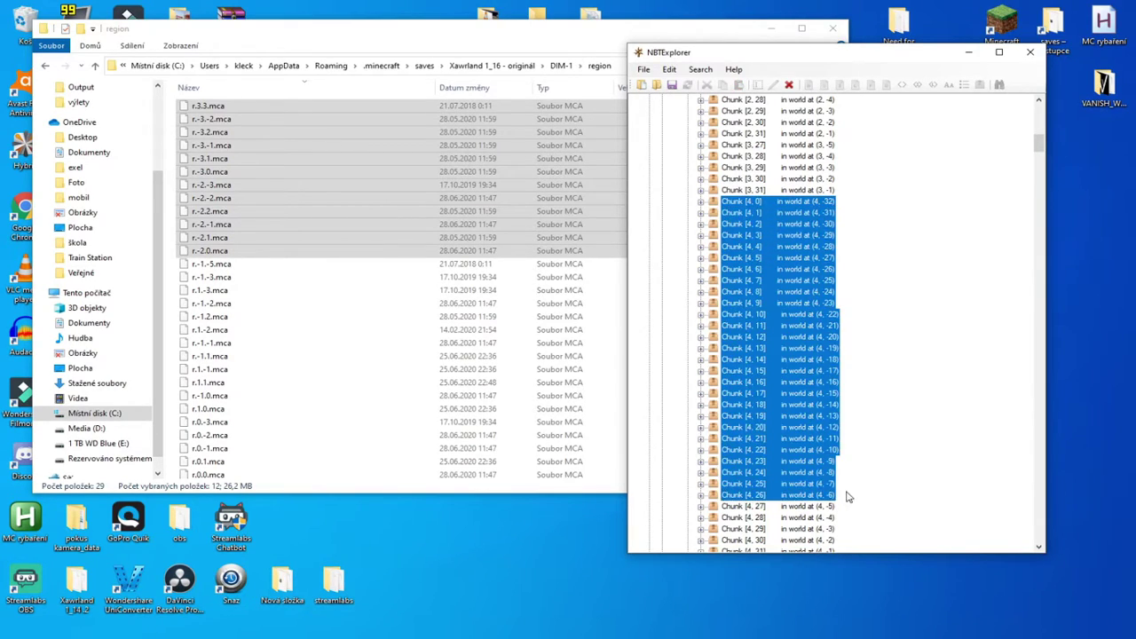
pyautogui.press('Delete')
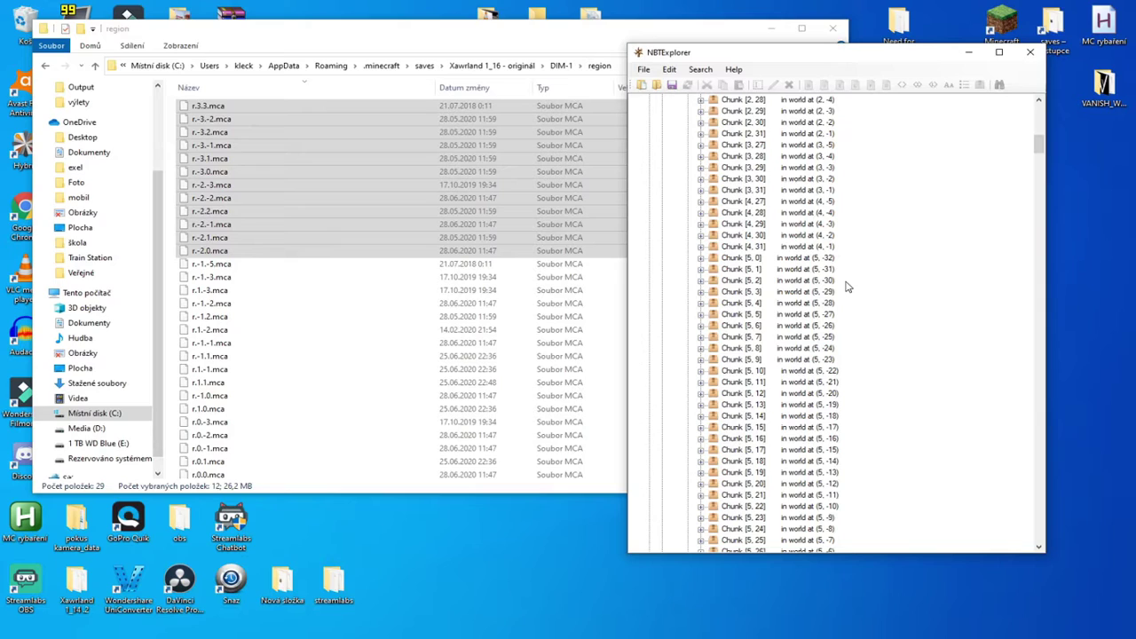
# Step: Delete all chunks from Chunk [5, 0] through Chunk [31, 31] from r.0.-1.mca
pyautogui.click(803, 259)
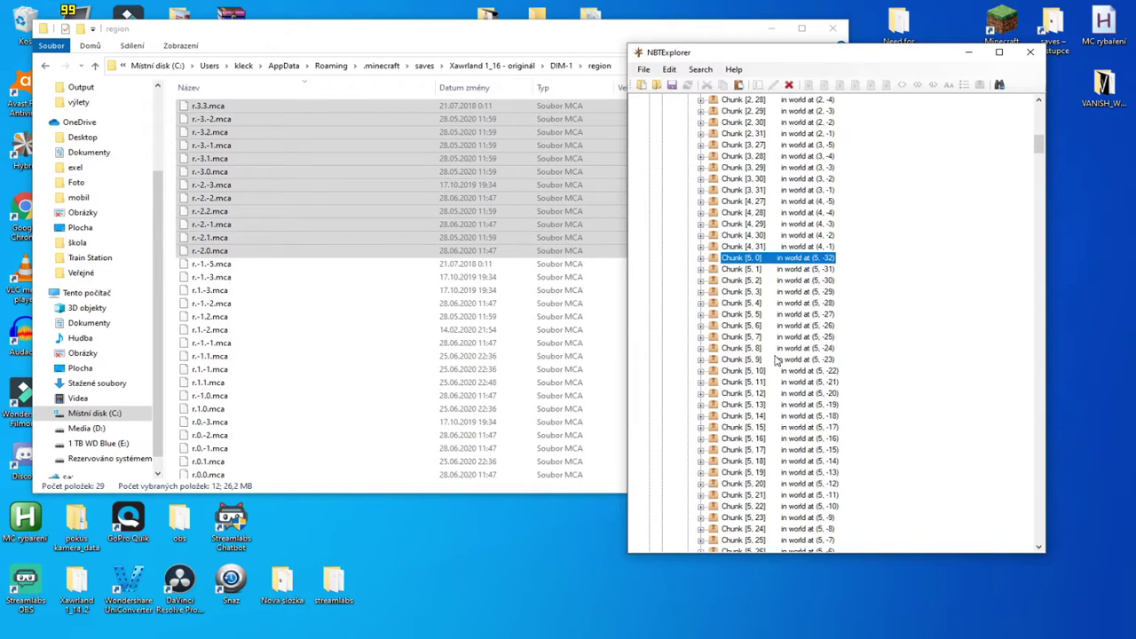
pyautogui.press('Delete')
pyautogui.scroll(-20, 821, 417)
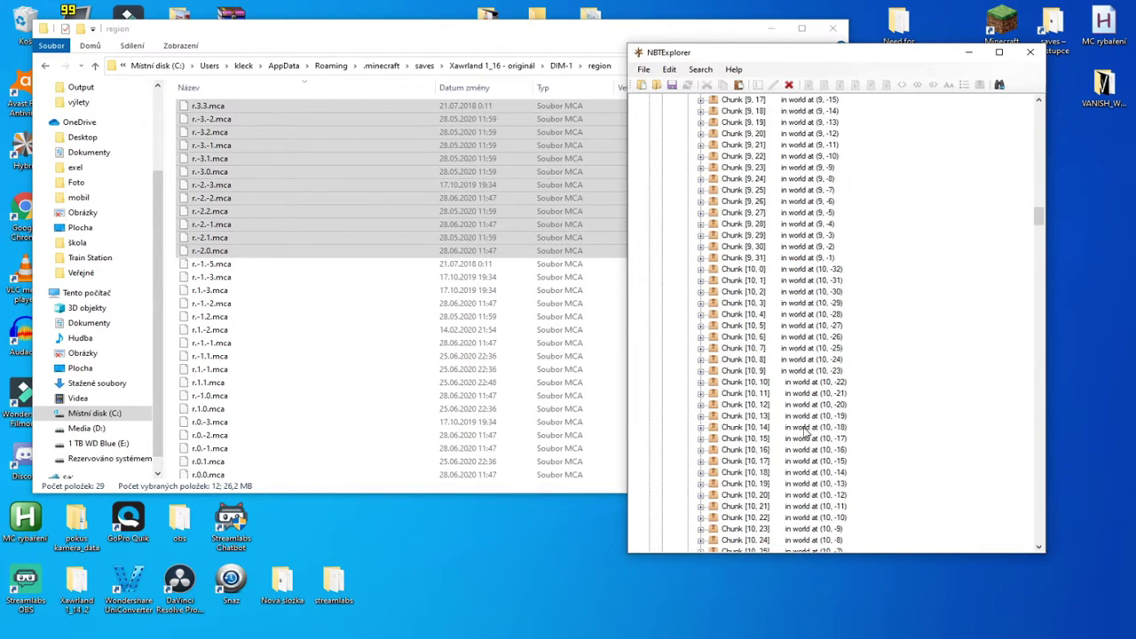
pyautogui.scroll(-20, 758, 434)
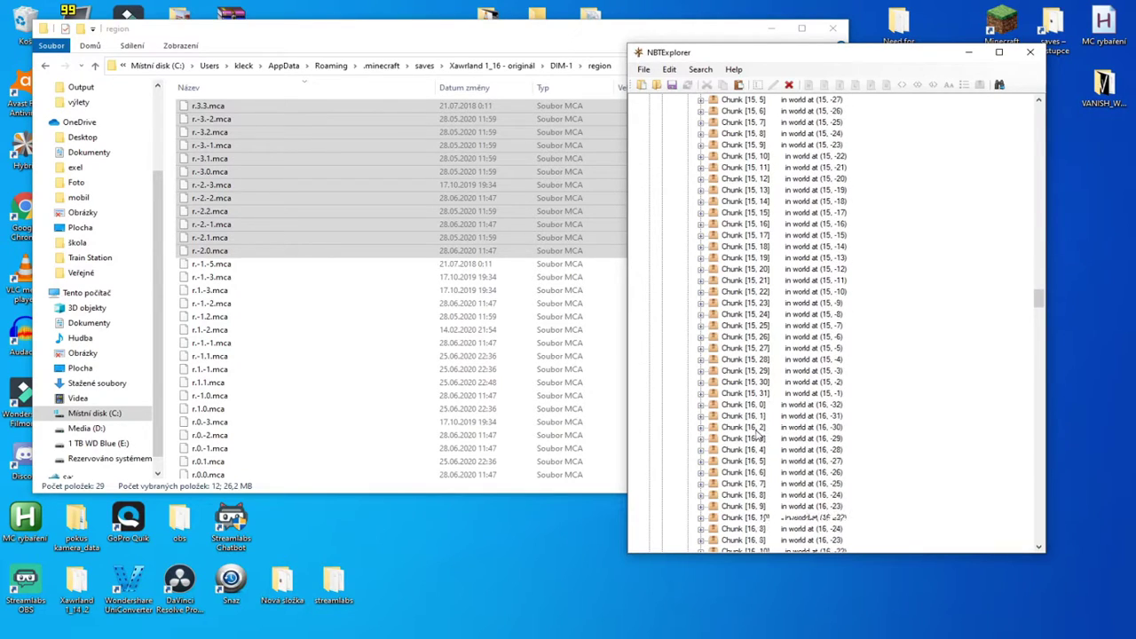
pyautogui.scroll(-20, 749, 453)
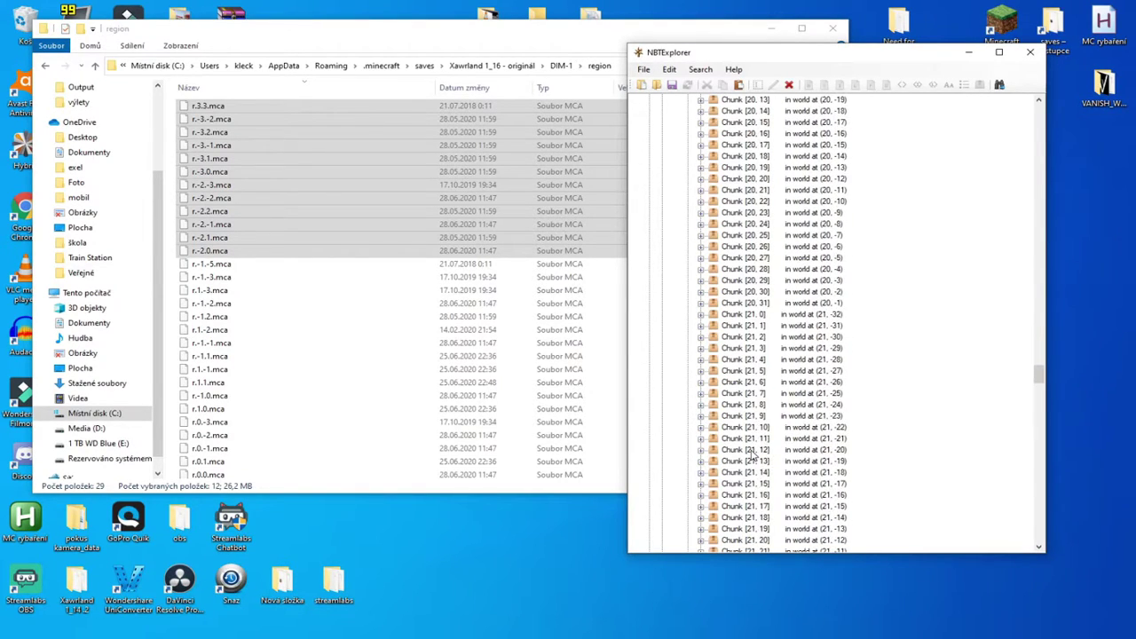
pyautogui.scroll(-20, 896, 448)
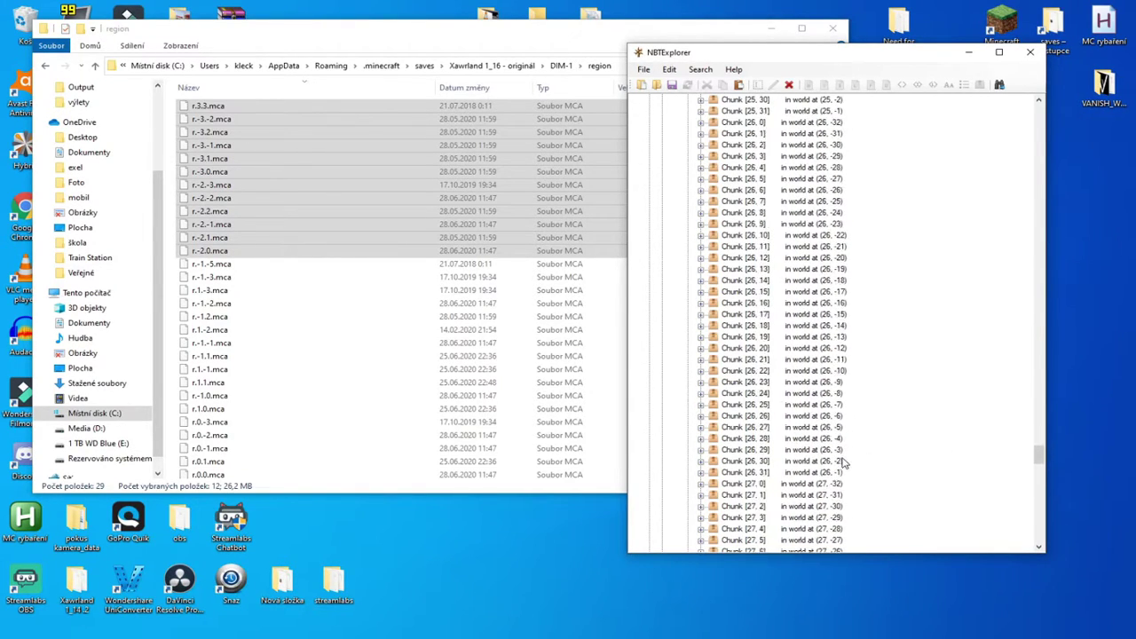
pyautogui.scroll(-20, 801, 501)
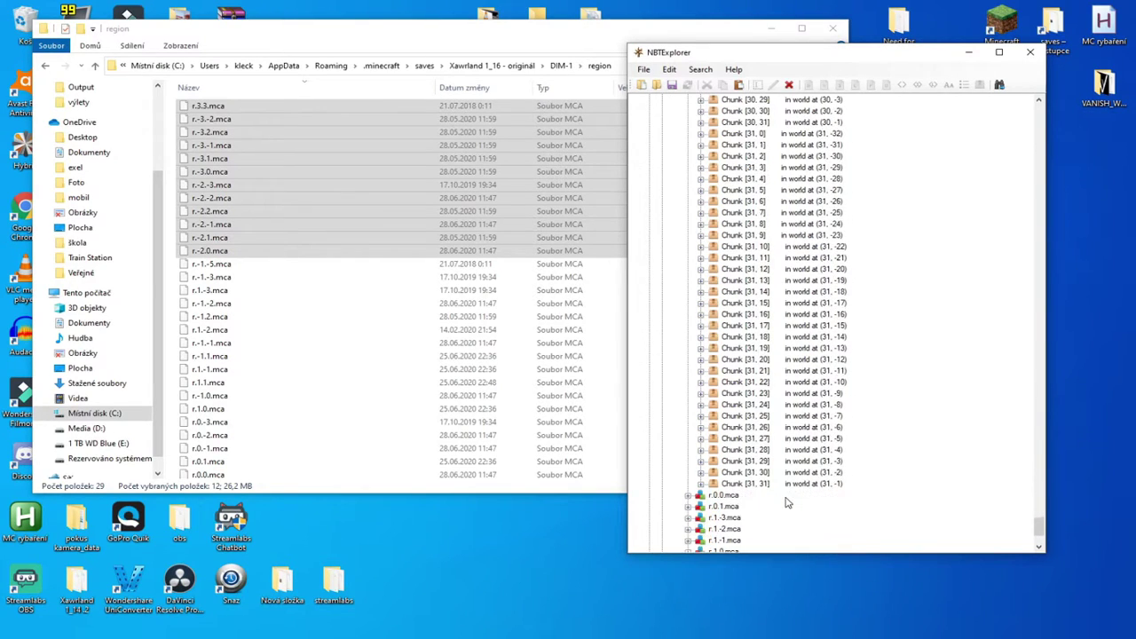
pyautogui.keyDown('shift'); pyautogui.click(784, 349); pyautogui.keyUp('shift')
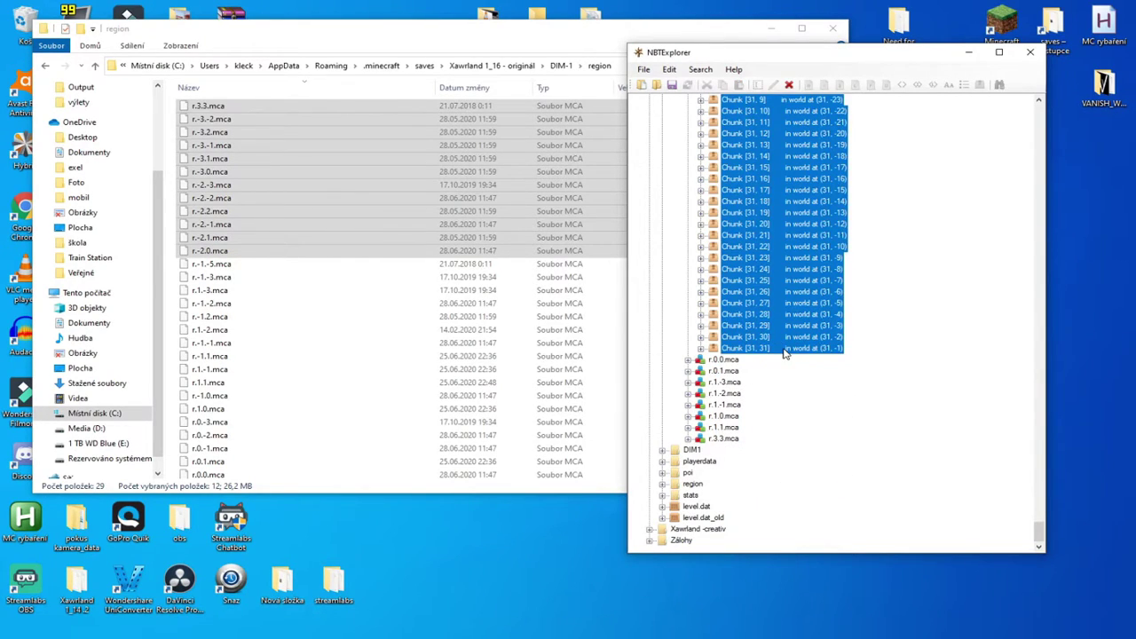
pyautogui.press('Delete')
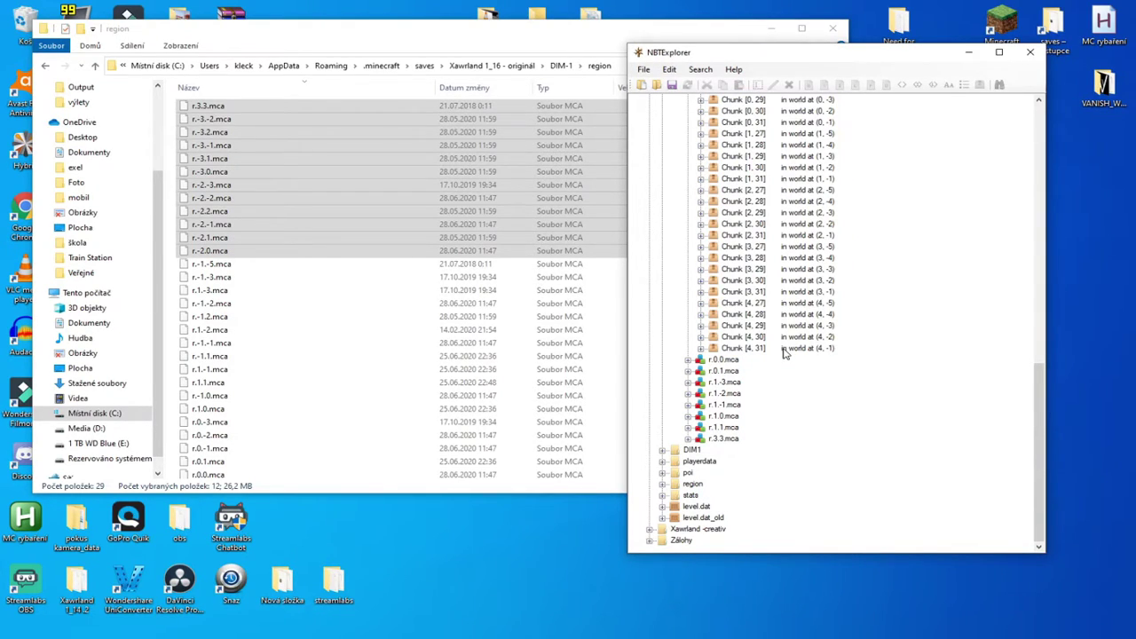
# Step: Open the chunk list of r.0.0.mca and delete Chunk [0, 1] through Chunk [0, 31], keeping Chunk [0, 0]
pyautogui.doubleClick(699, 360)
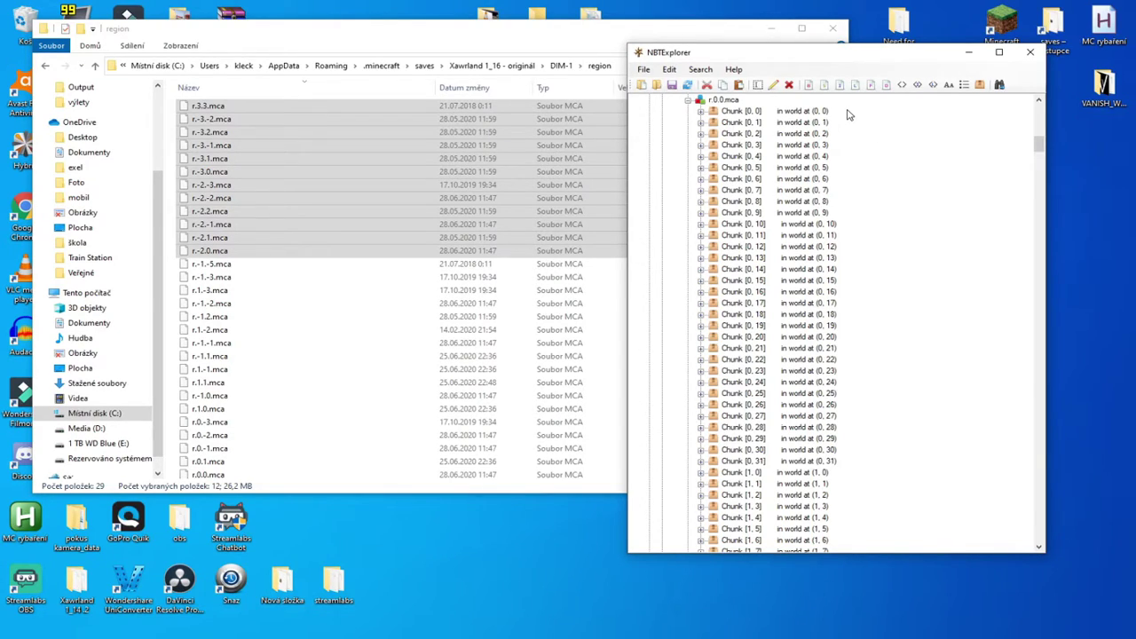
pyautogui.click(809, 124)
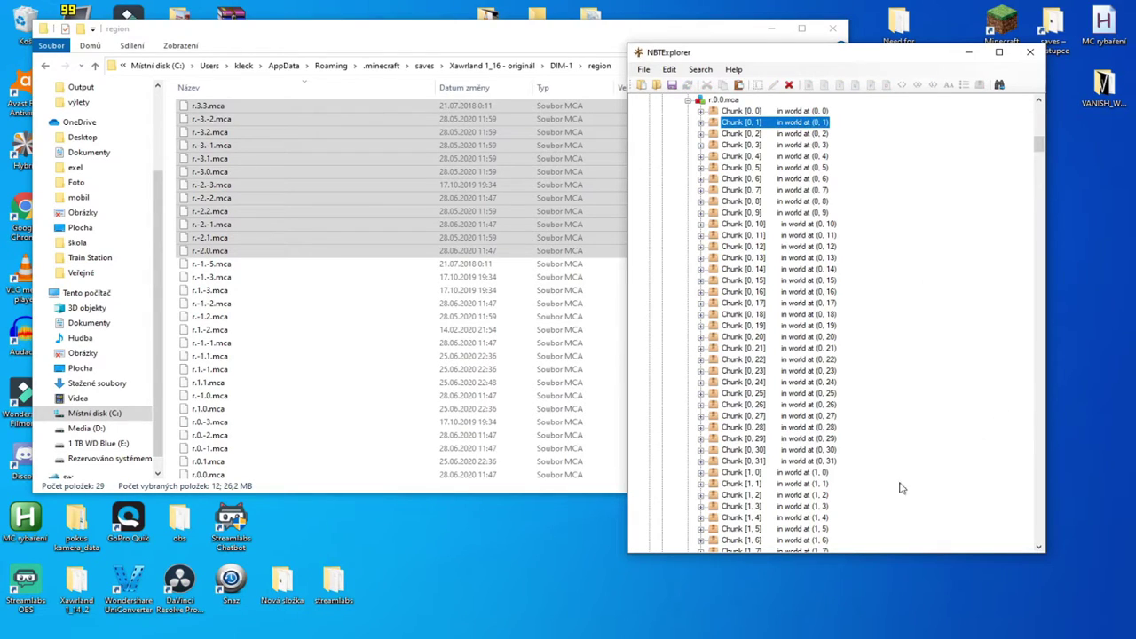
pyautogui.keyDown('shift'); pyautogui.click(824, 462); pyautogui.keyUp('shift')
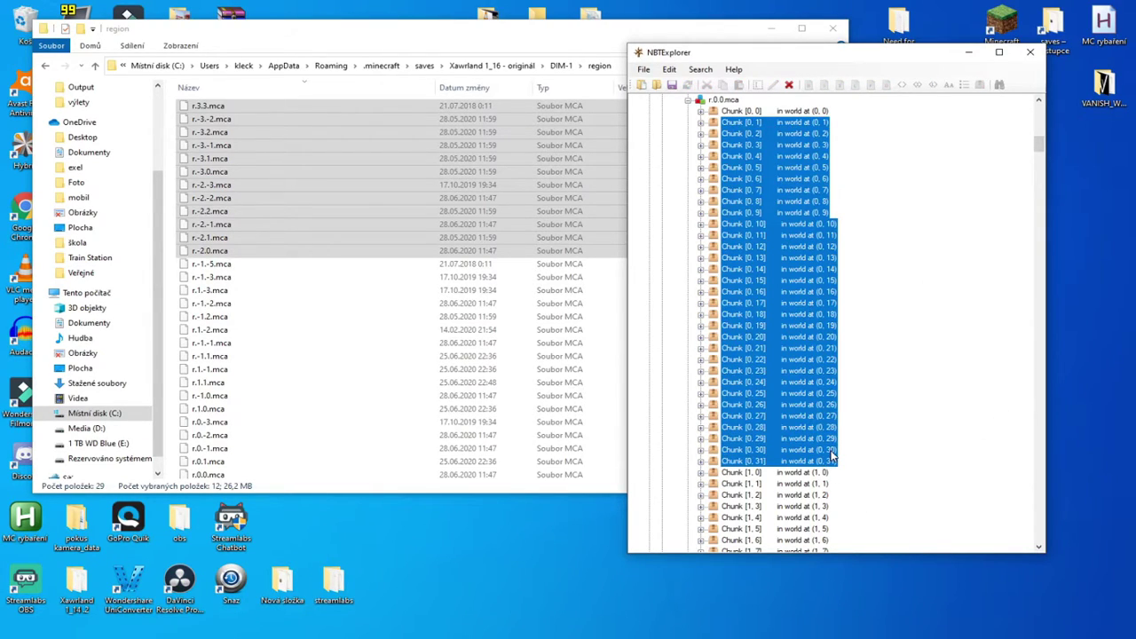
pyautogui.press('Delete')
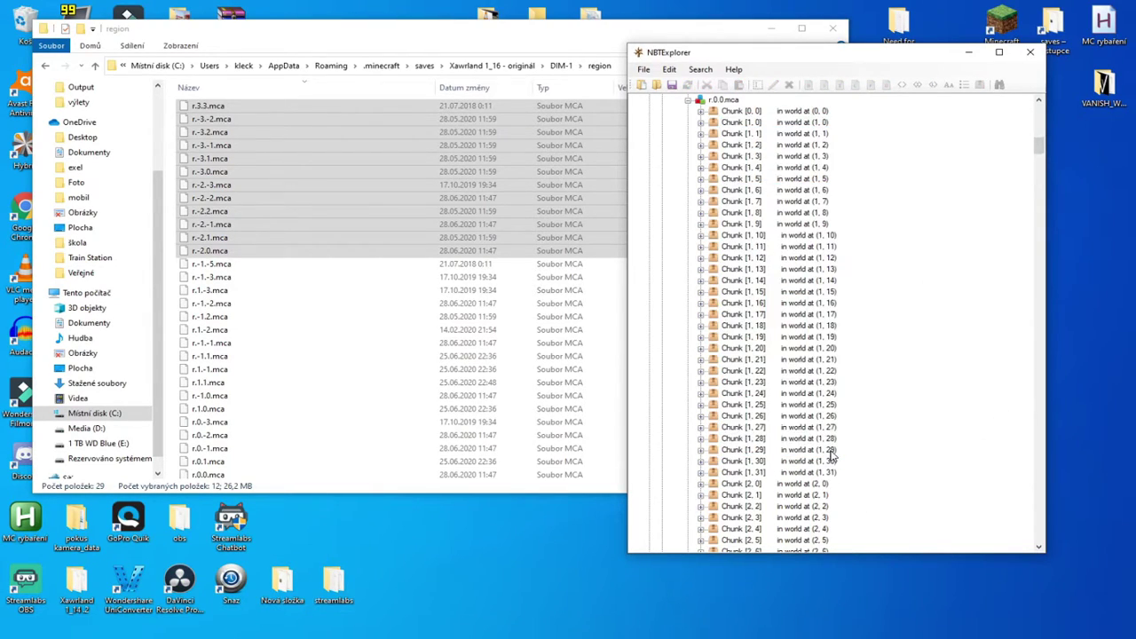
# Step: Delete Chunk [1, 1] through Chunk [1, 31] and Chunk [2, 1] through Chunk [2, 31] from r.0.0.mca
pyautogui.click(824, 135)
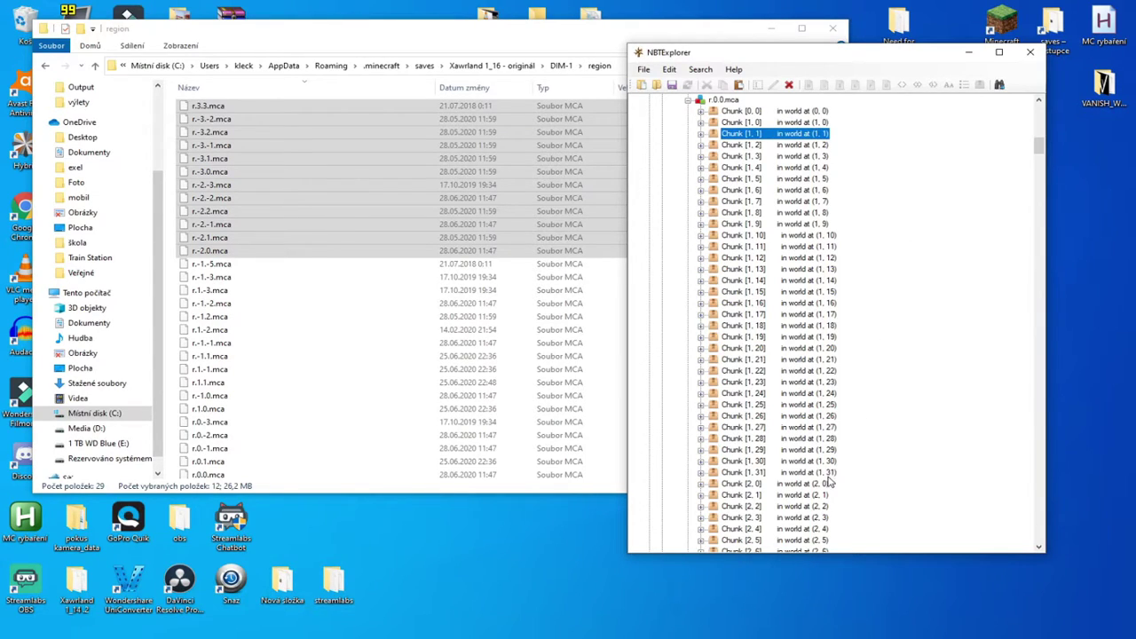
pyautogui.keyDown('shift'); pyautogui.click(828, 477); pyautogui.keyUp('shift')
pyautogui.press('Delete')
pyautogui.click(821, 148)
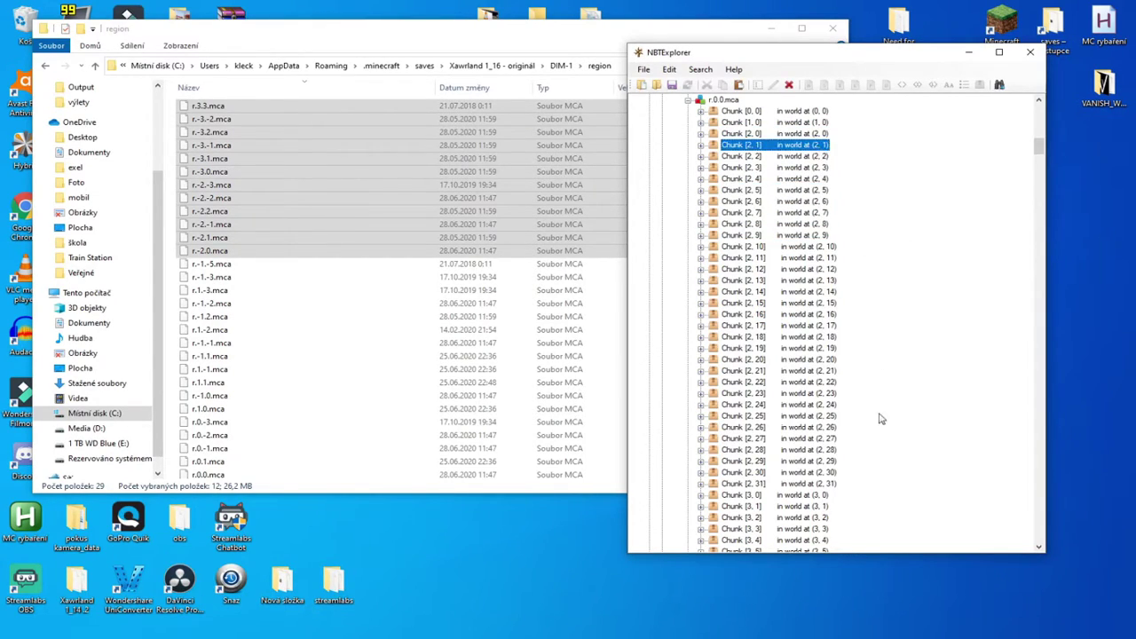
pyautogui.keyDown('shift'); pyautogui.click(830, 484); pyautogui.keyUp('shift')
pyautogui.press('Delete')
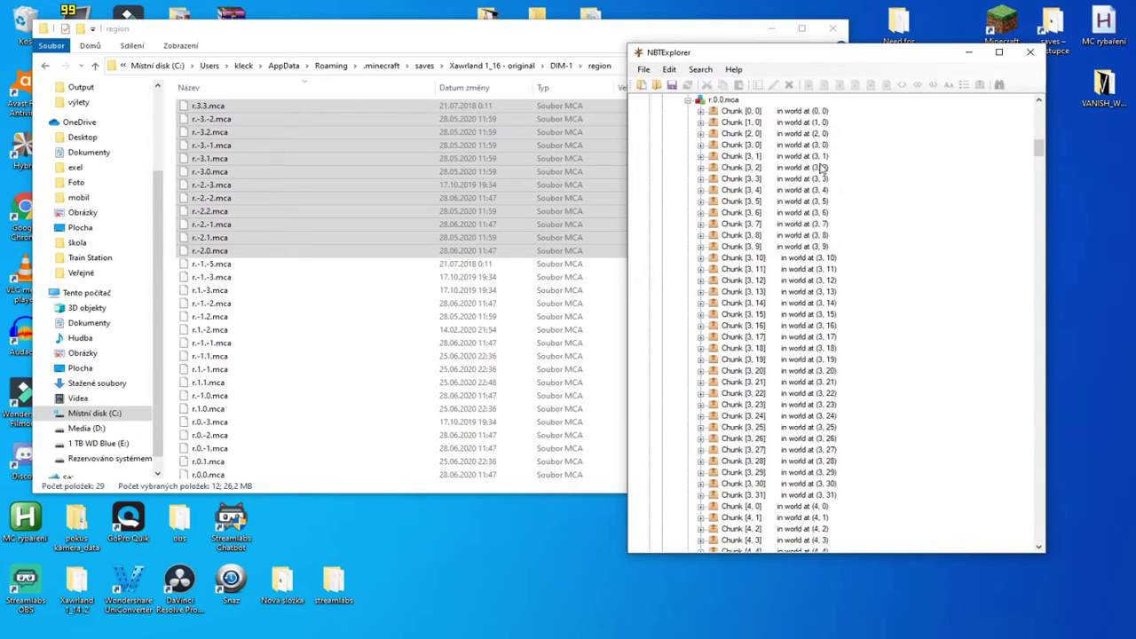
# Step: Delete Chunk [3, 2] through Chunk [3, 31] from r.0.0.mca, keeping Chunk [3, 0] and Chunk [3, 1]
pyautogui.click(823, 167)
pyautogui.keyDown('shift'); pyautogui.click(833, 495); pyautogui.keyUp('shift')
pyautogui.press('Delete')
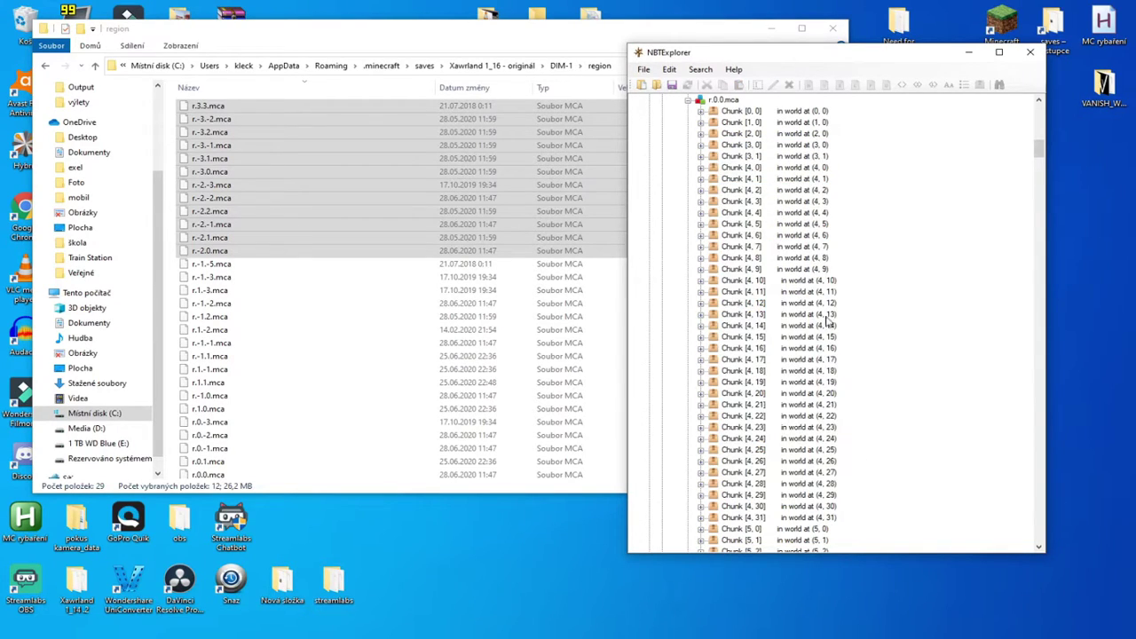
# Step: Delete Chunk [4, 1] through Chunk [31, 31] from r.0.0.mca, keeping Chunk [4, 0], and review the chunks kept in the region files
pyautogui.click(818, 180)
pyautogui.scroll(-7, 865, 368)
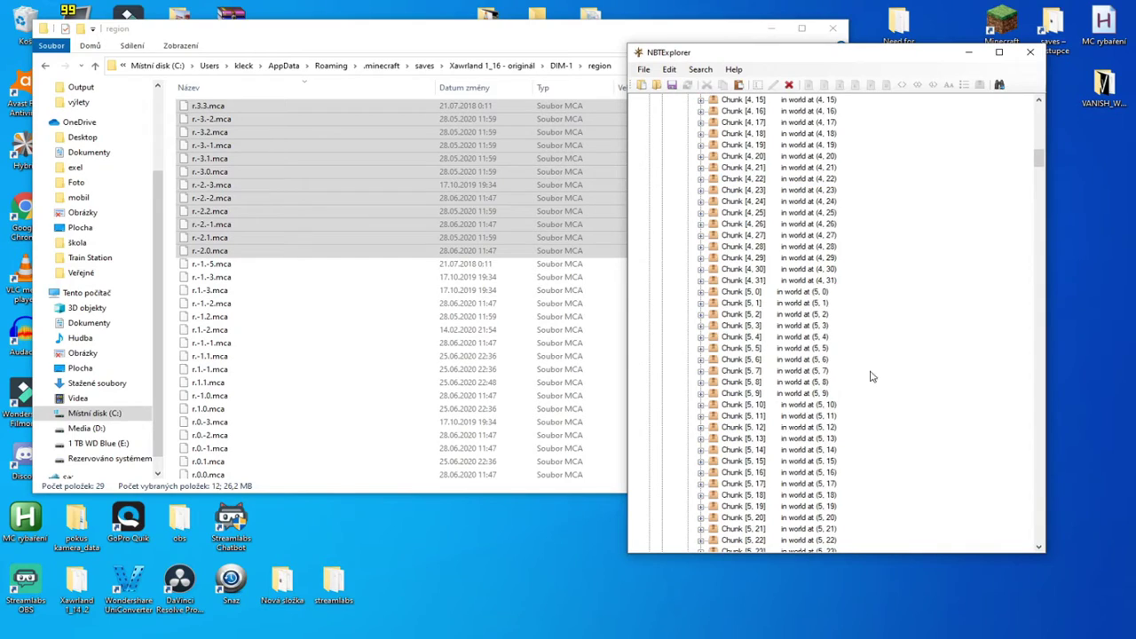
pyautogui.scroll(5, 870, 376)
pyautogui.moveTo(1039, 133); pyautogui.dragTo(996, 552)
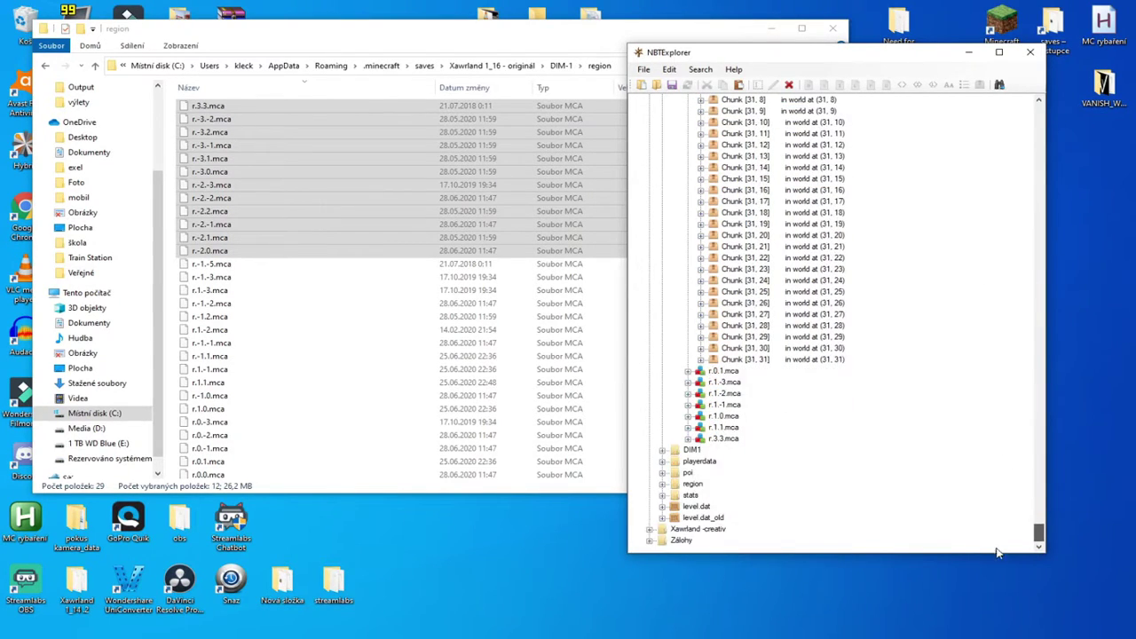
pyautogui.keyDown('shift'); pyautogui.click(799, 359); pyautogui.keyUp('shift')
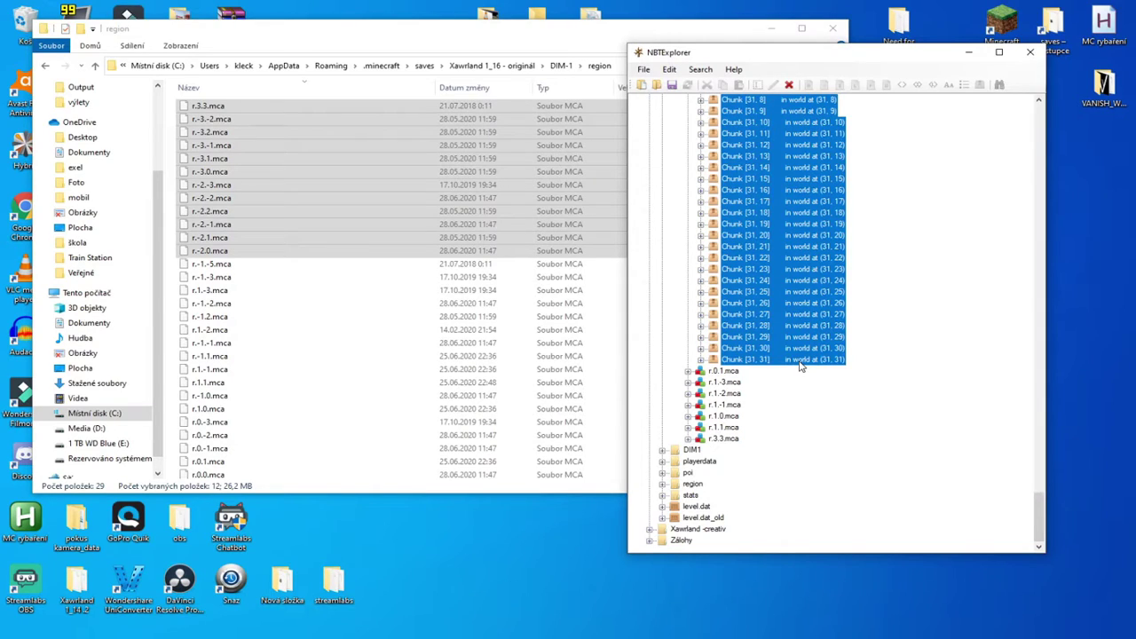
pyautogui.press('Delete')
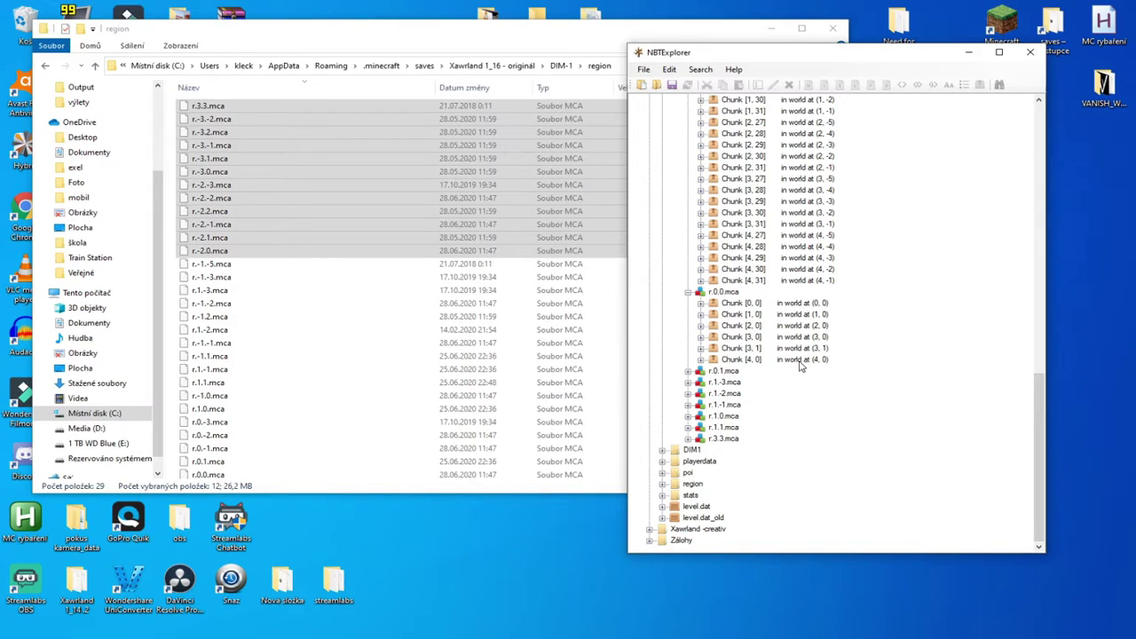
pyautogui.scroll(2, 801, 359)
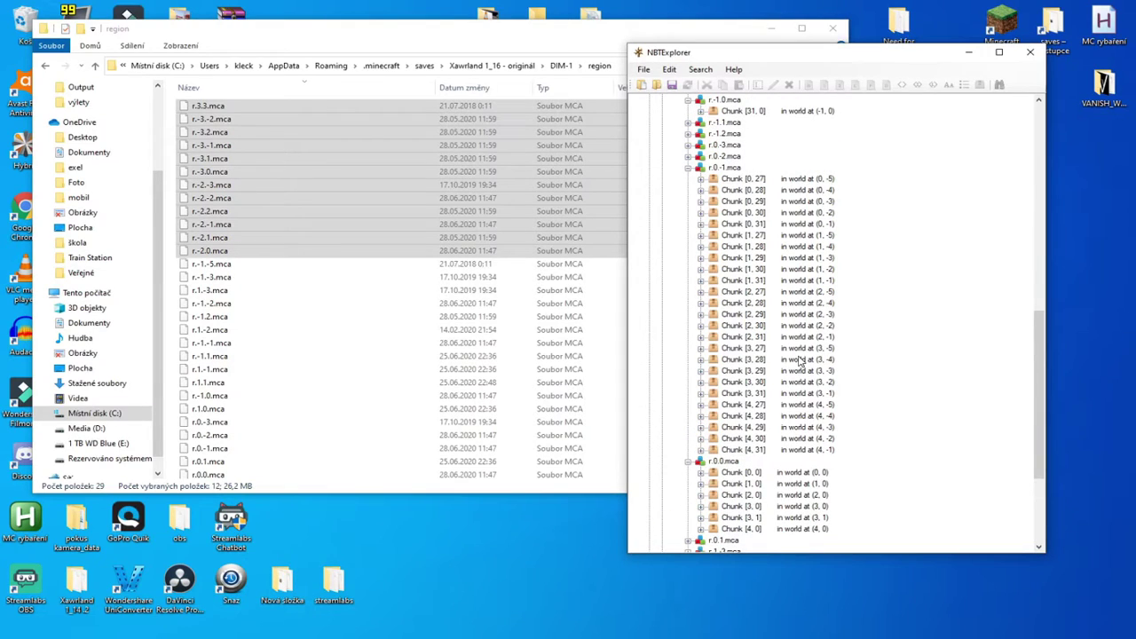
pyautogui.scroll(9, 734, 410)
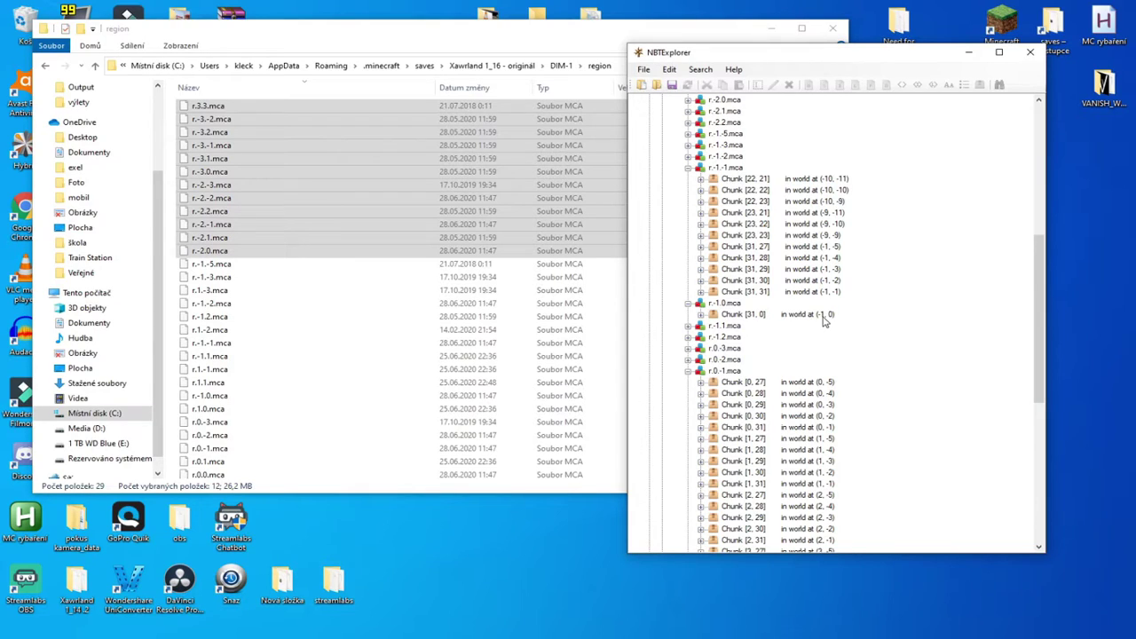
# Step: Compare the files in the DIM-1 region folder with the region files and kept chunks listed in NBTExplorer
pyautogui.scroll(-1, 873, 337)
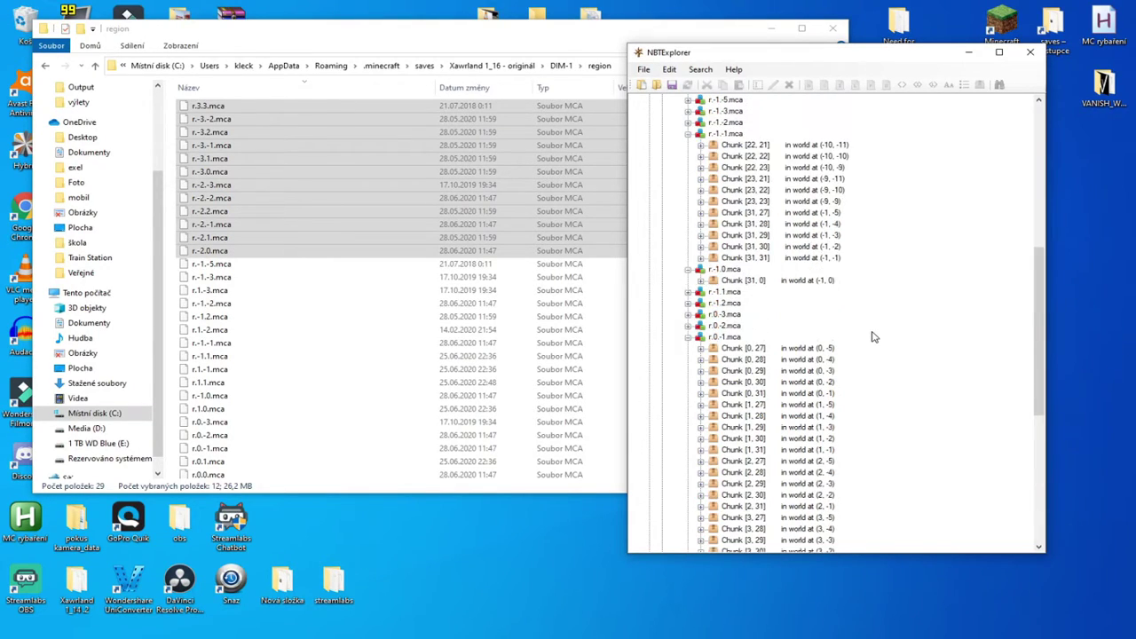
pyautogui.scroll(5, 873, 338)
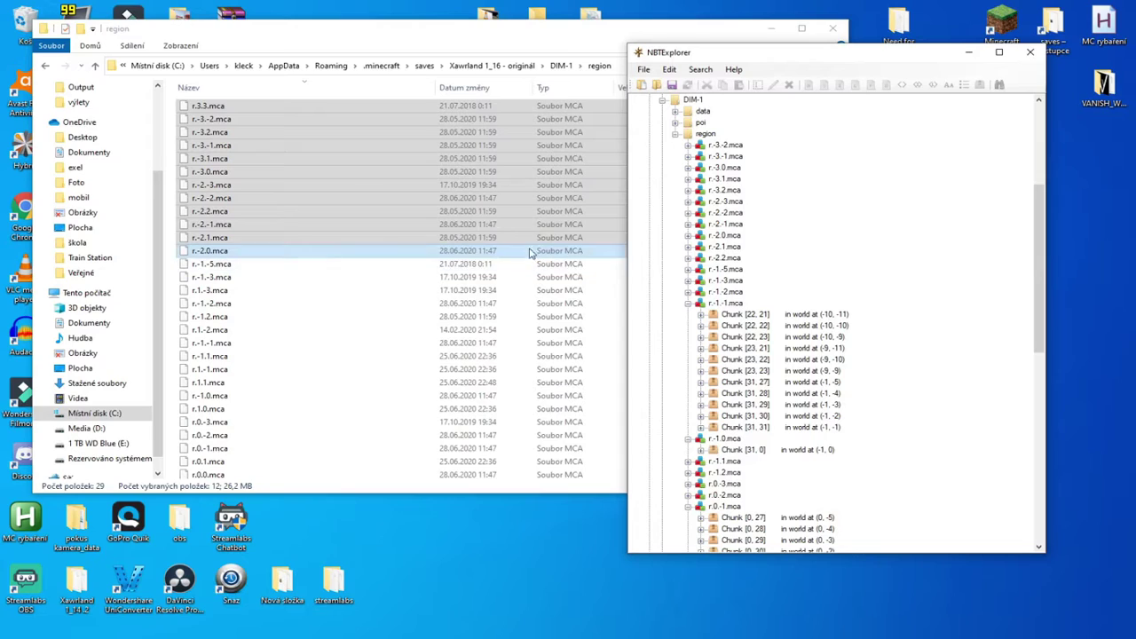
pyautogui.click(350, 262)
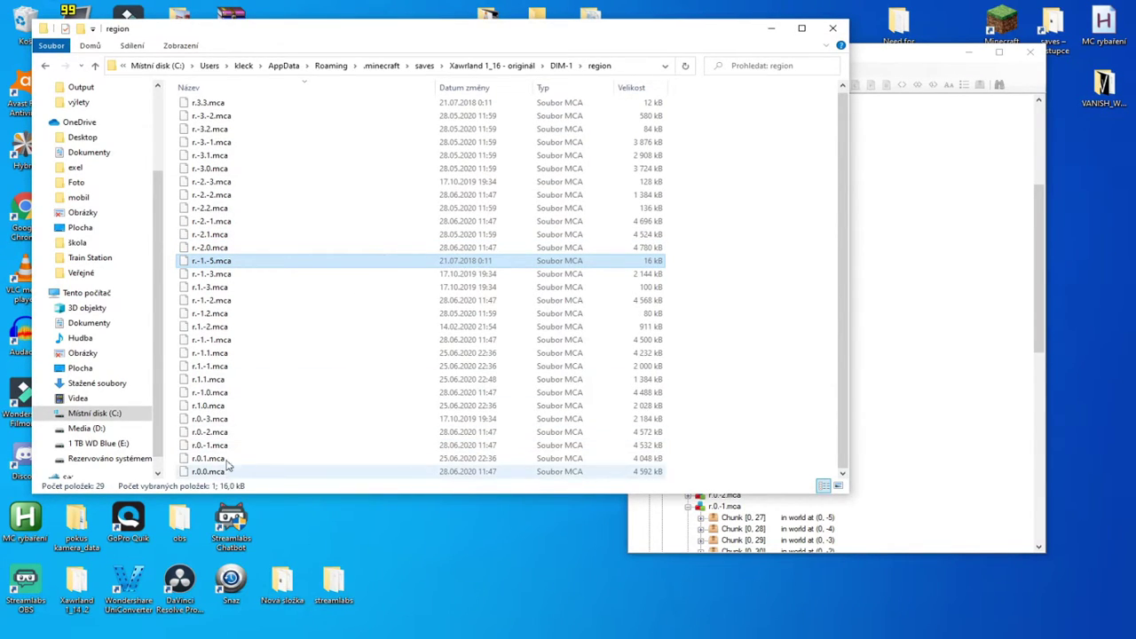
pyautogui.moveTo(922, 55); pyautogui.dragTo(1105, 39)
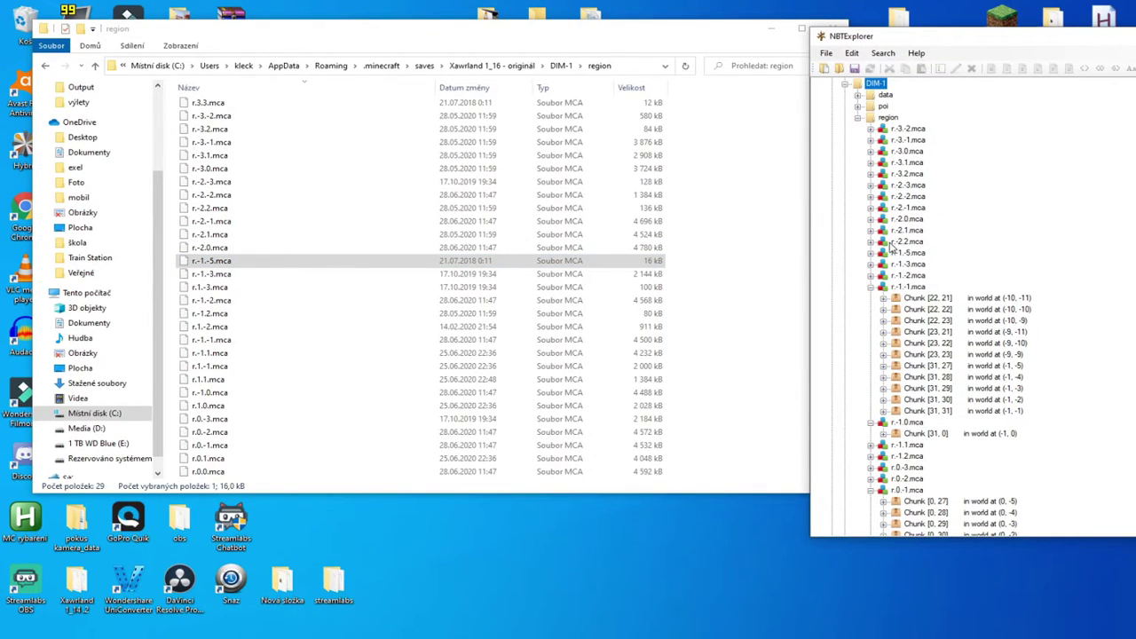
pyautogui.click(911, 130)
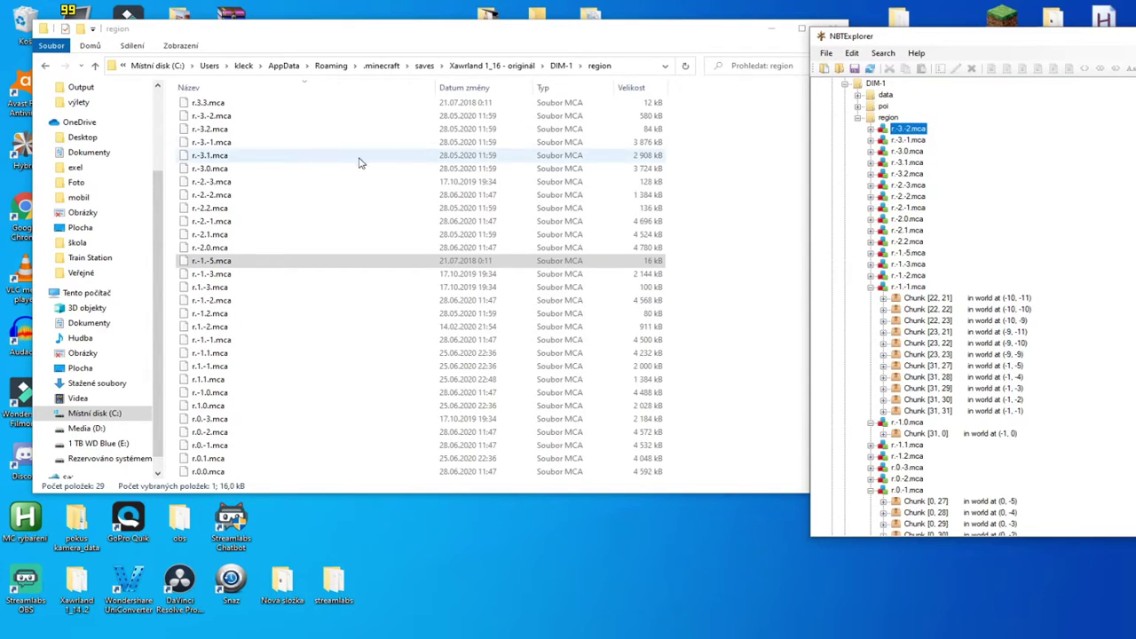
pyautogui.click(236, 472)
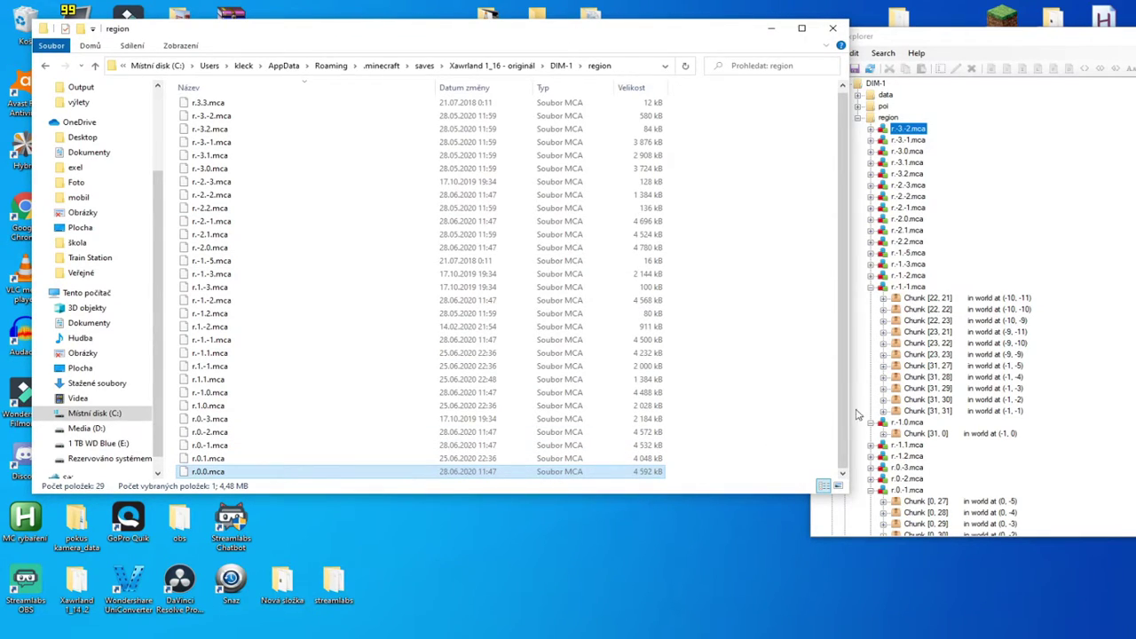
pyautogui.scroll(-4, 927, 462)
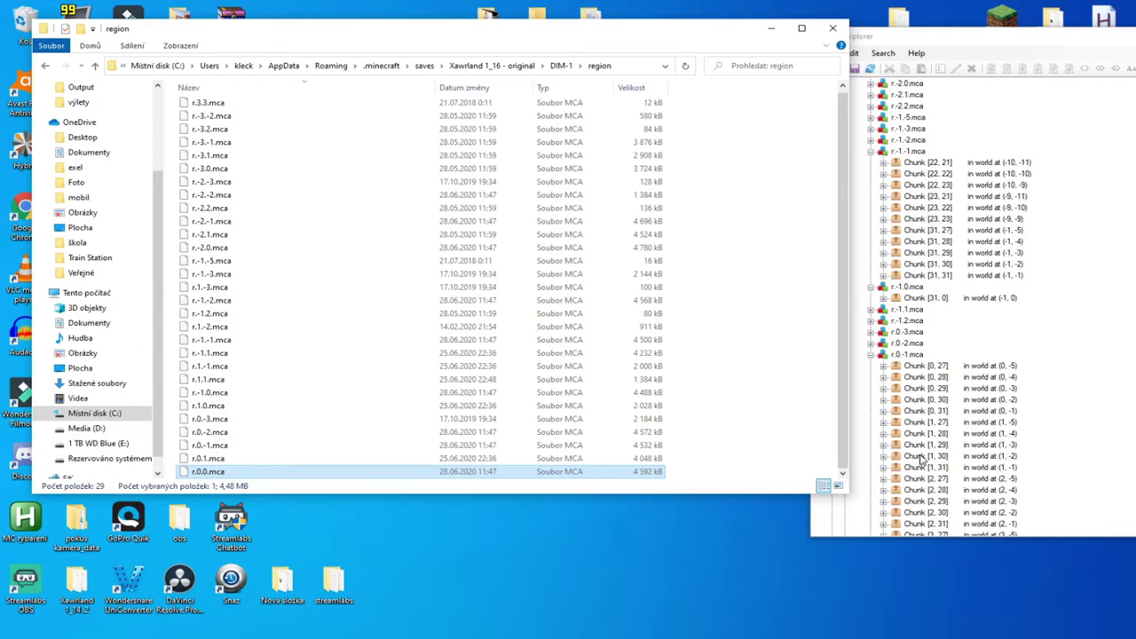
pyautogui.scroll(-11, 941, 471)
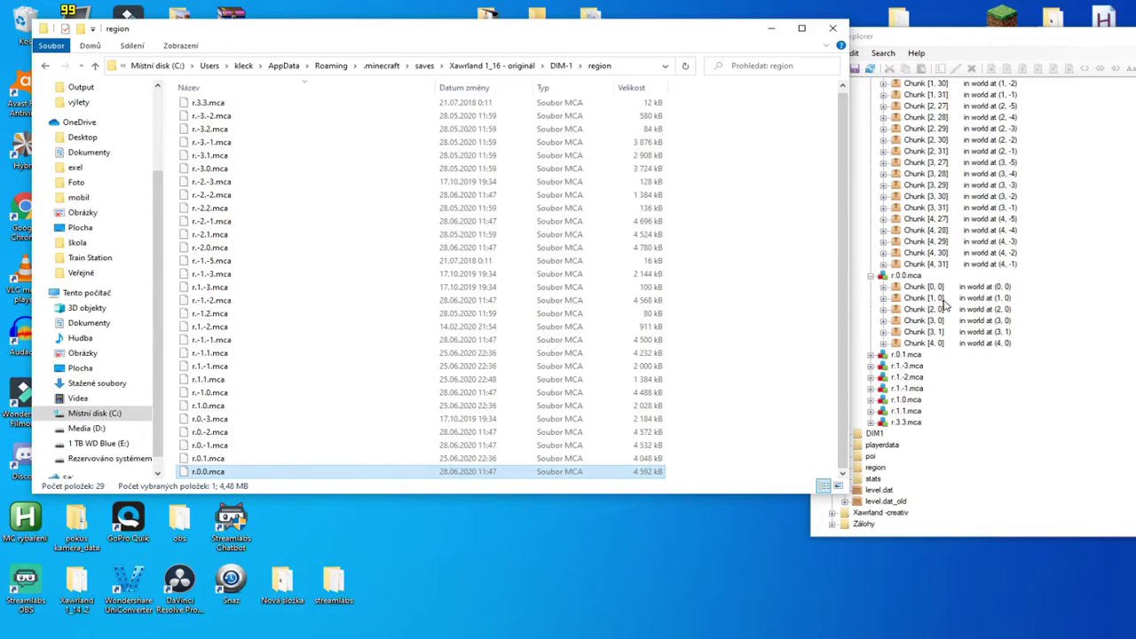
# Step: Delete r.0.1.mca, r.0.-2.mca, r.0.-3.mca, r.1.0.mca and r.1.1.mca from the DIM-1 region folder
pyautogui.click(222, 459)
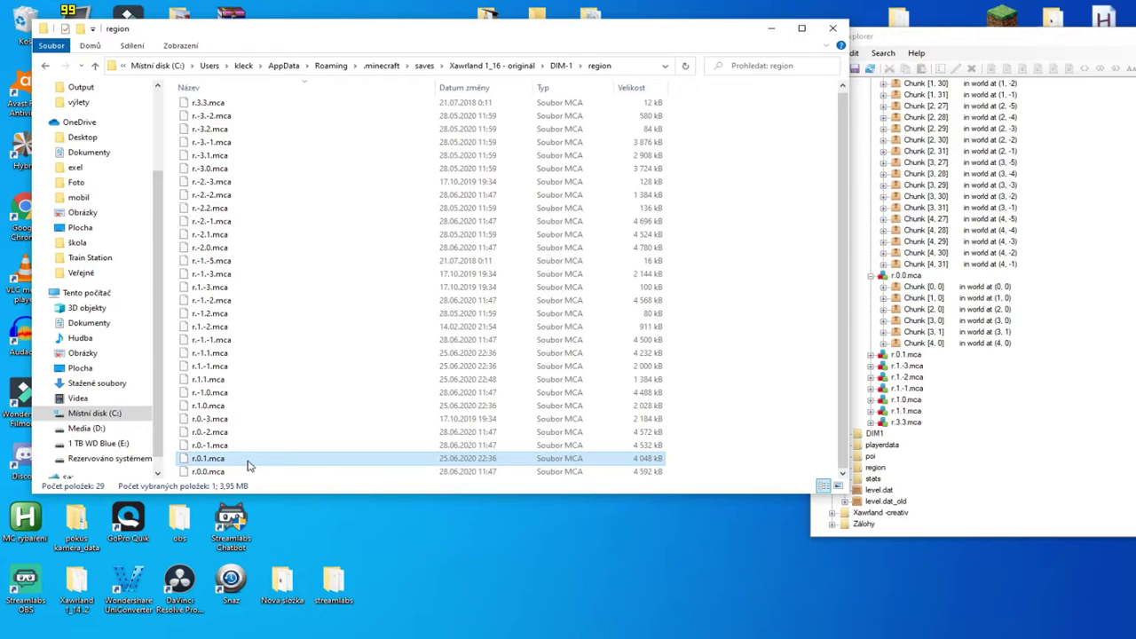
pyautogui.press('Delete')
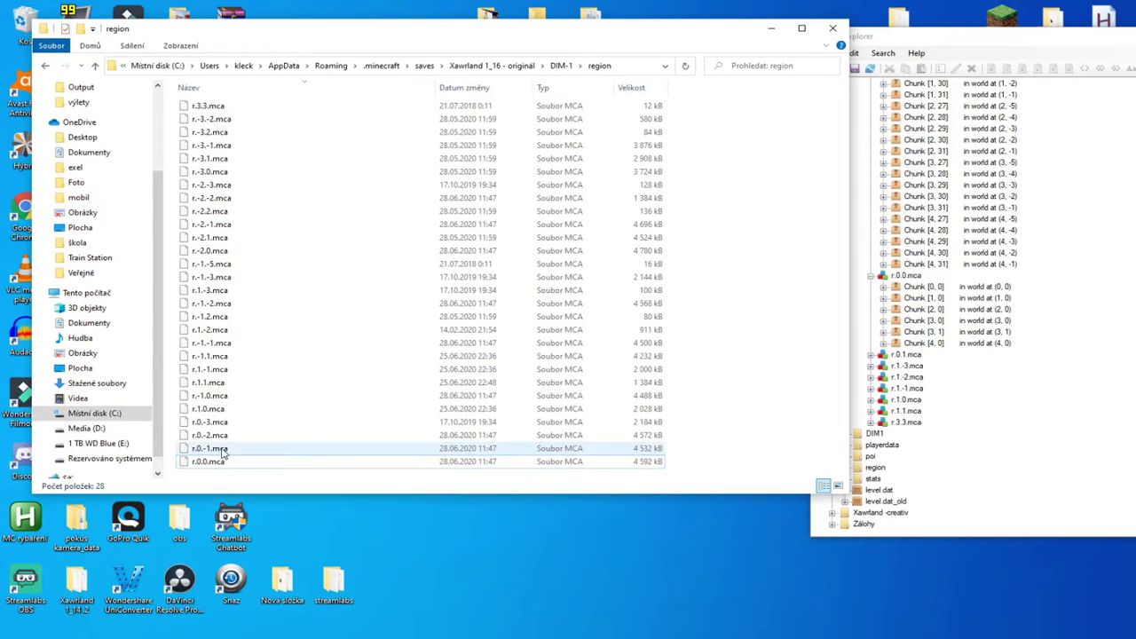
pyautogui.click(226, 436)
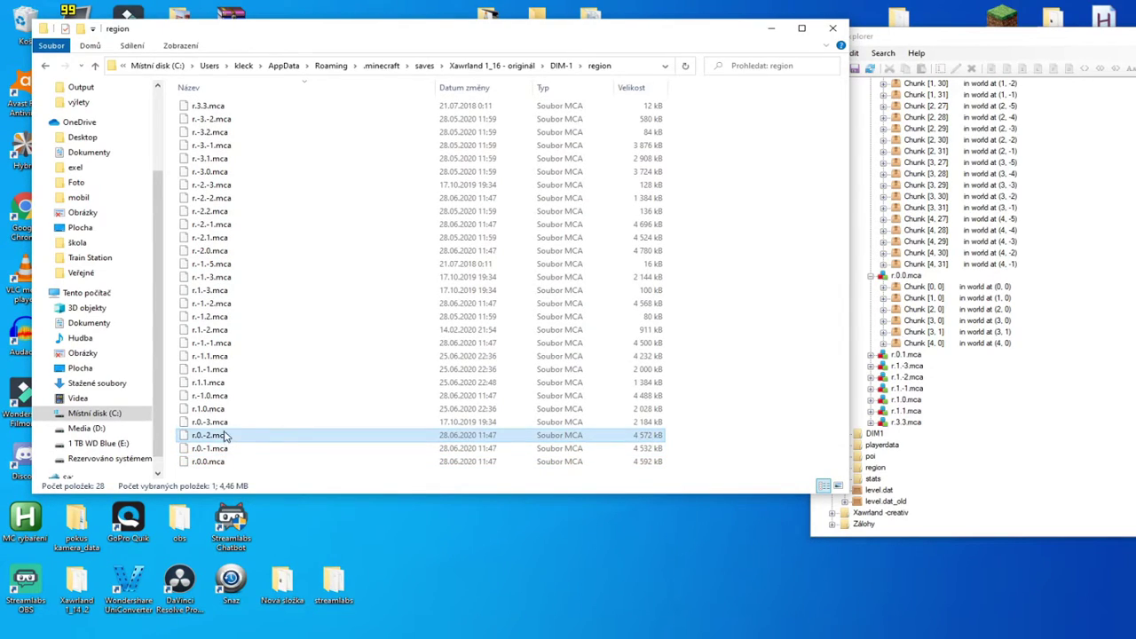
pyautogui.keyDown('ctrl'); pyautogui.click(246, 421); pyautogui.keyUp('ctrl')
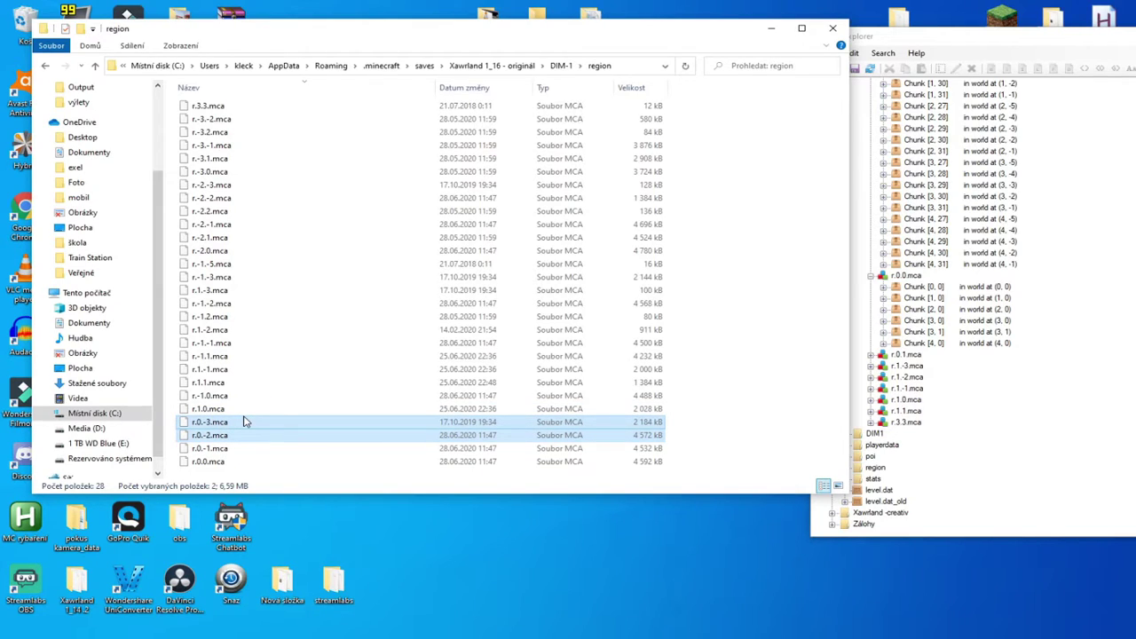
pyautogui.keyDown('ctrl'); pyautogui.click(223, 409); pyautogui.keyUp('ctrl')
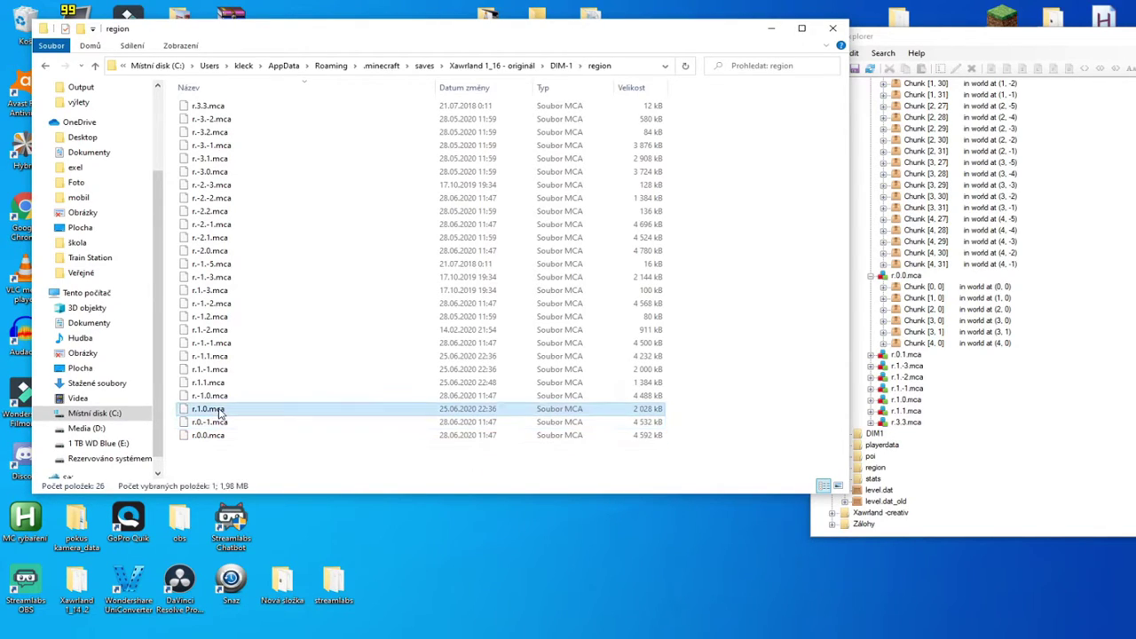
pyautogui.press('Delete')
pyautogui.click(215, 386)
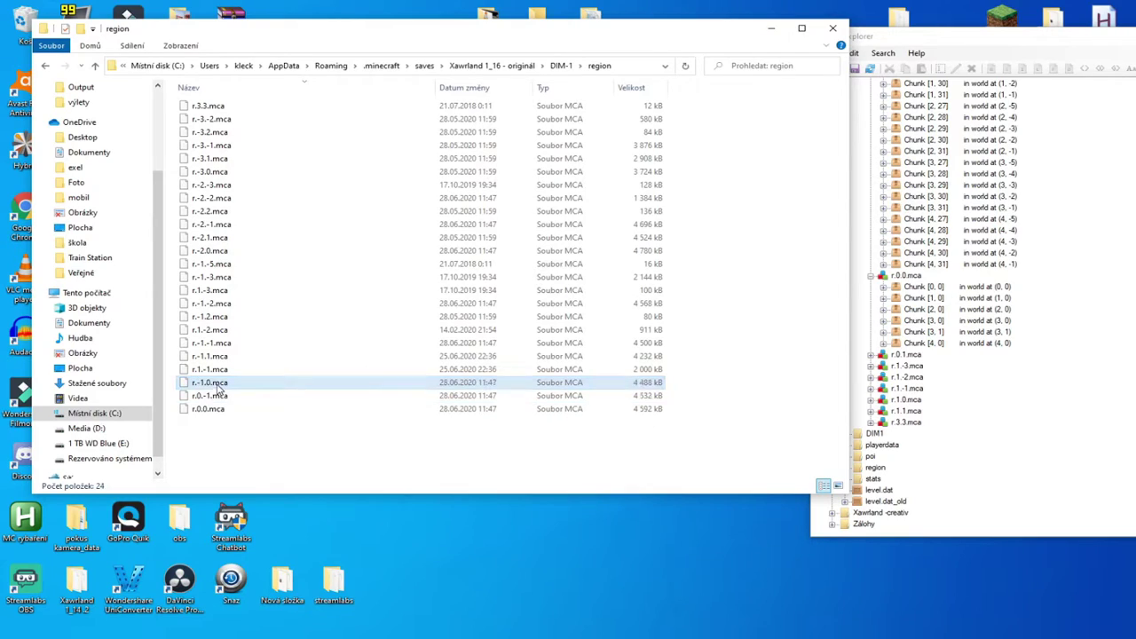
pyautogui.press('Delete')
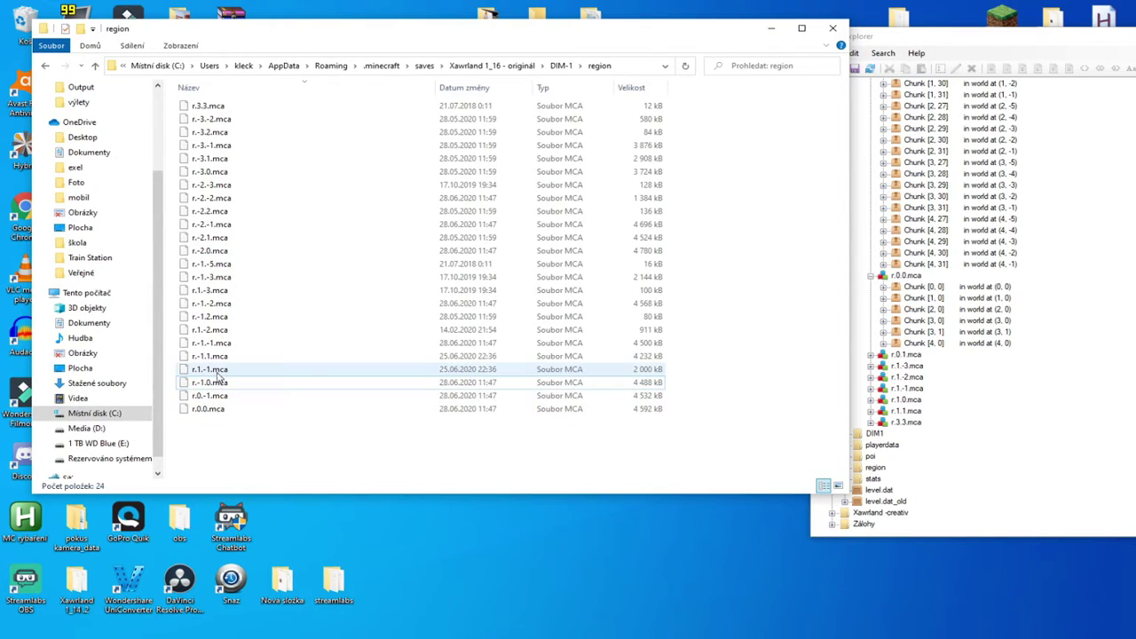
# Step: Delete the region files from r.3.3.mca through r.-1.1.mca, skipping the in-use r.-1.-1.mca, and also delete r.1.-1.mca
pyautogui.click(223, 372)
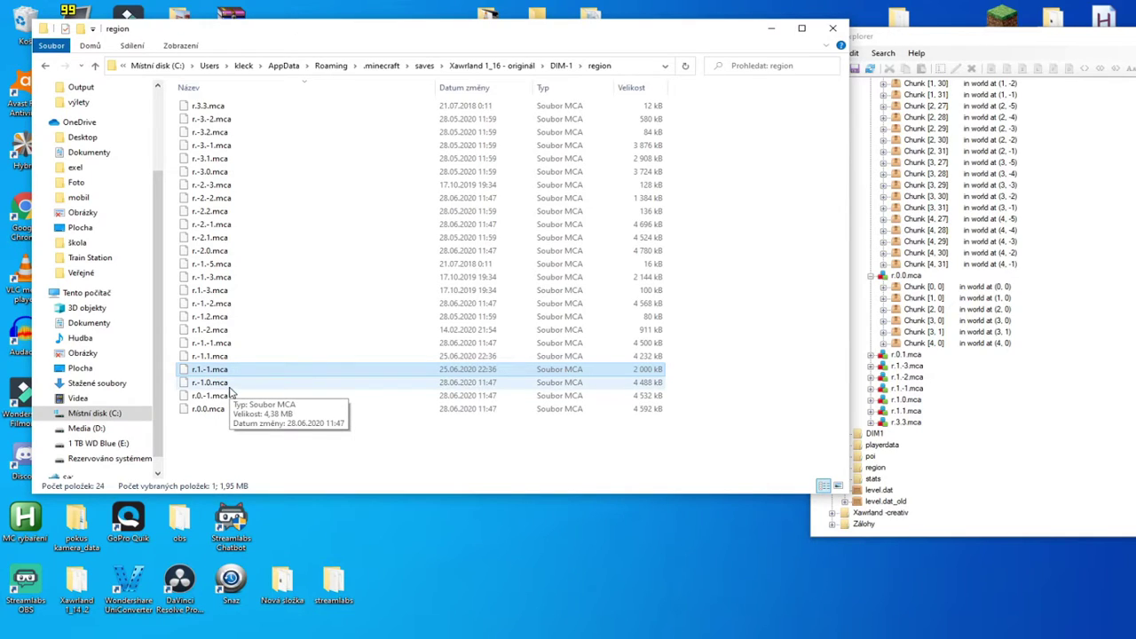
pyautogui.click(217, 357)
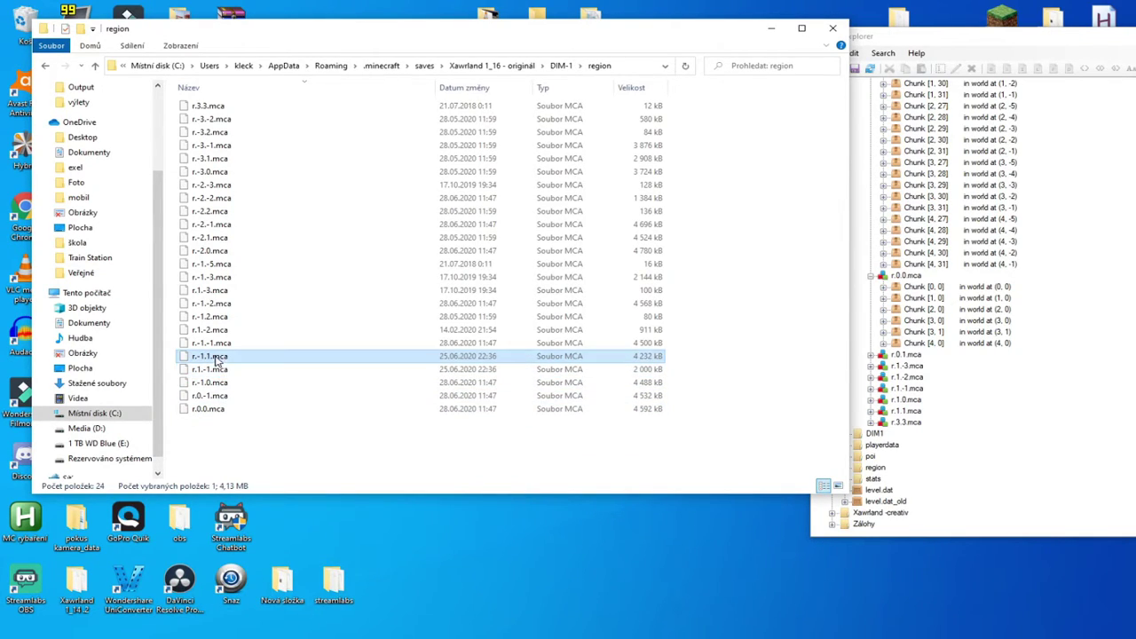
pyautogui.keyDown('shift'); pyautogui.click(224, 108); pyautogui.keyUp('shift')
pyautogui.press('Delete')
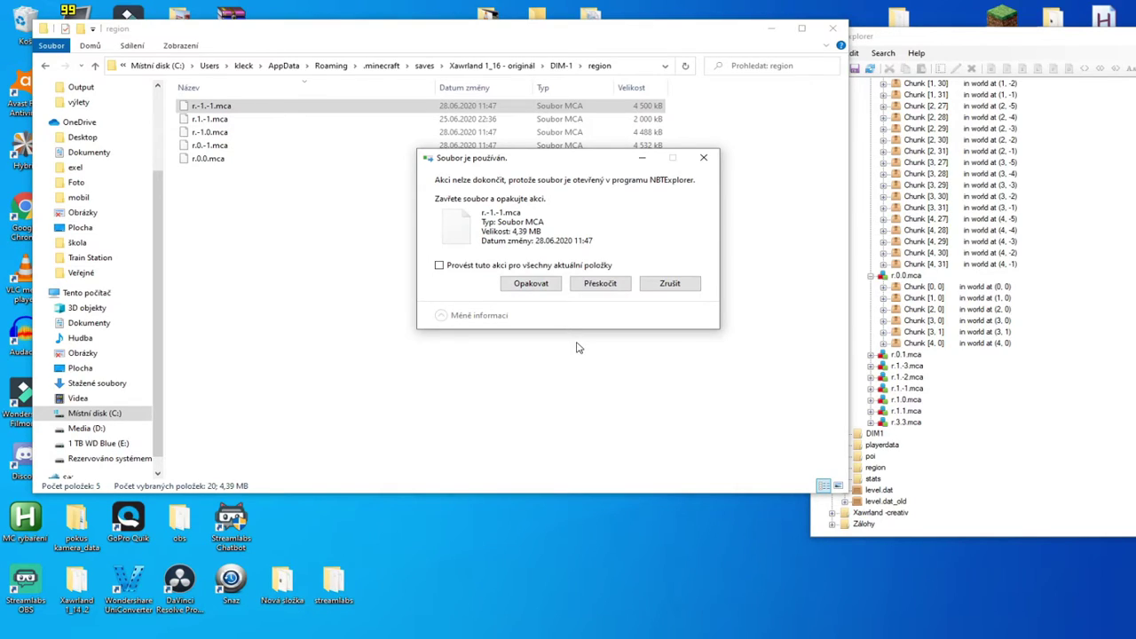
pyautogui.click(599, 284)
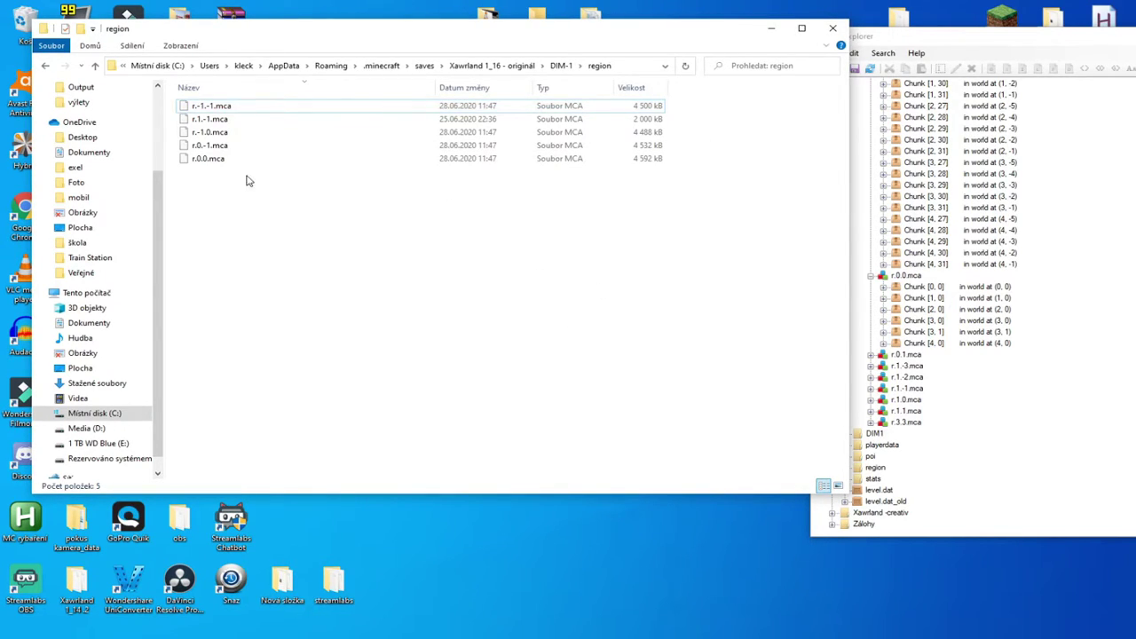
pyautogui.click(246, 125)
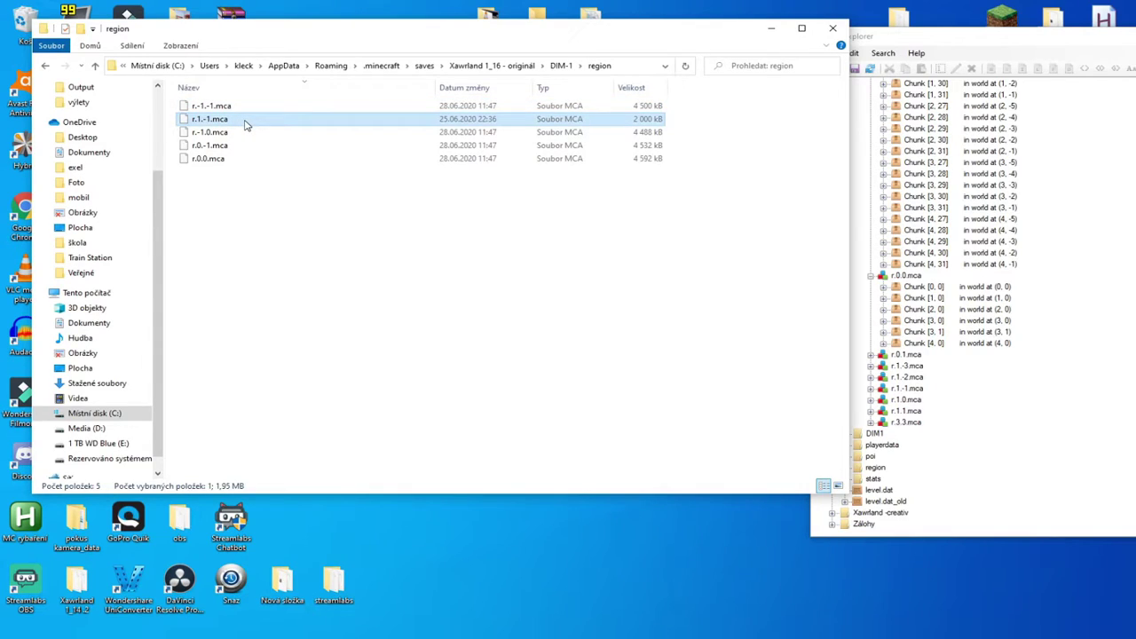
pyautogui.press('Delete')
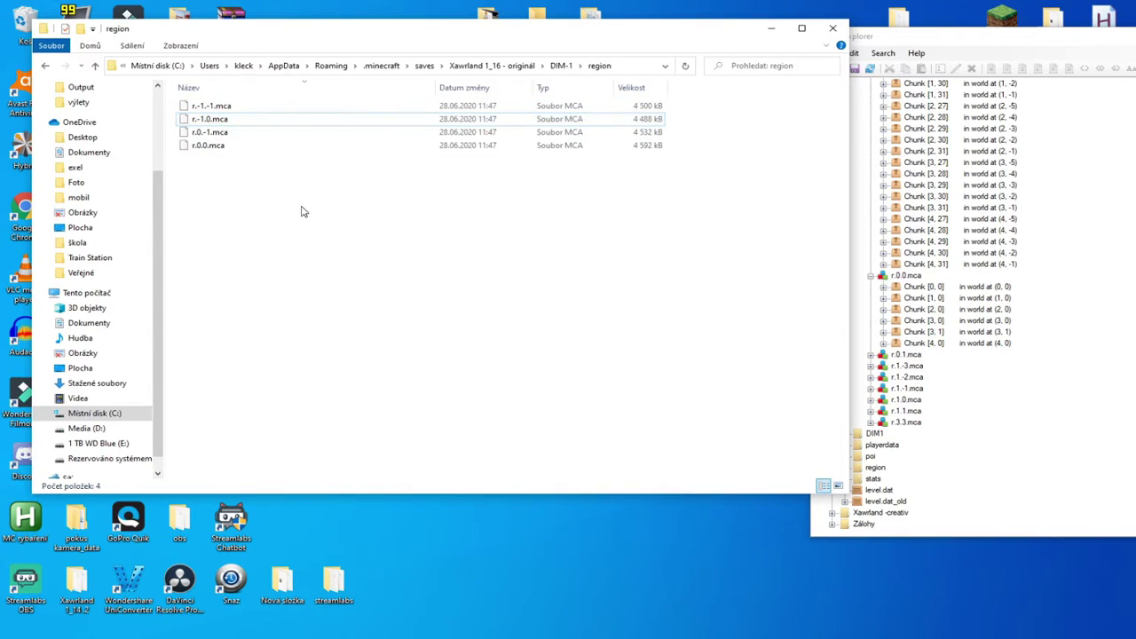
# Step: Save all modified tags in NBTExplorer, and minimise both the region folder and NBTExplorer windows
pyautogui.click(999, 43)
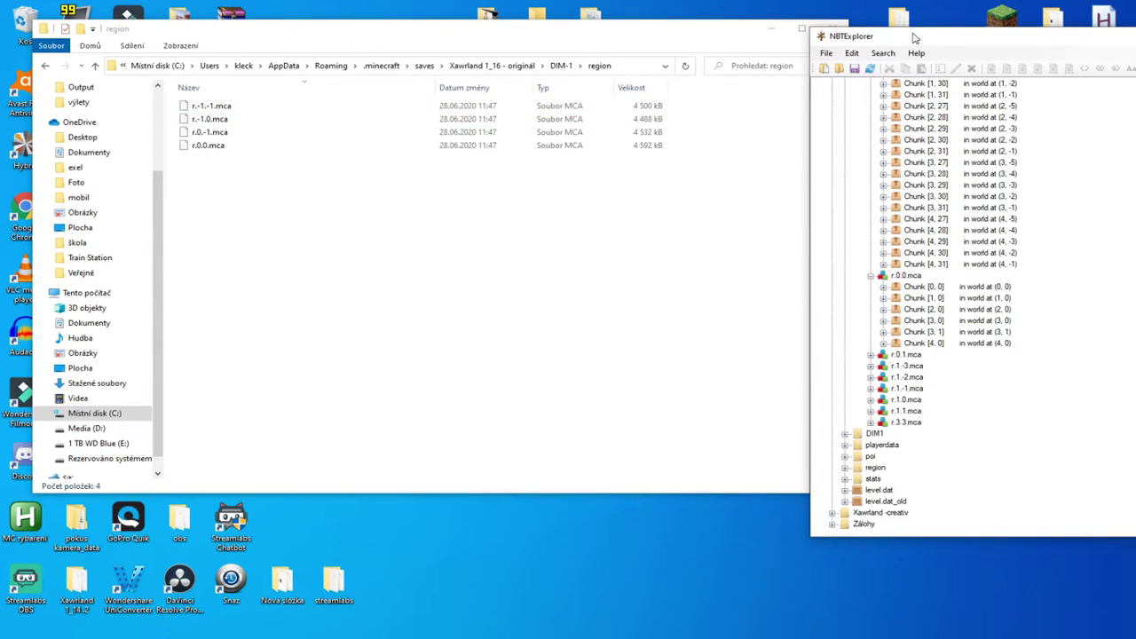
pyautogui.moveTo(914, 37); pyautogui.dragTo(696, 48)
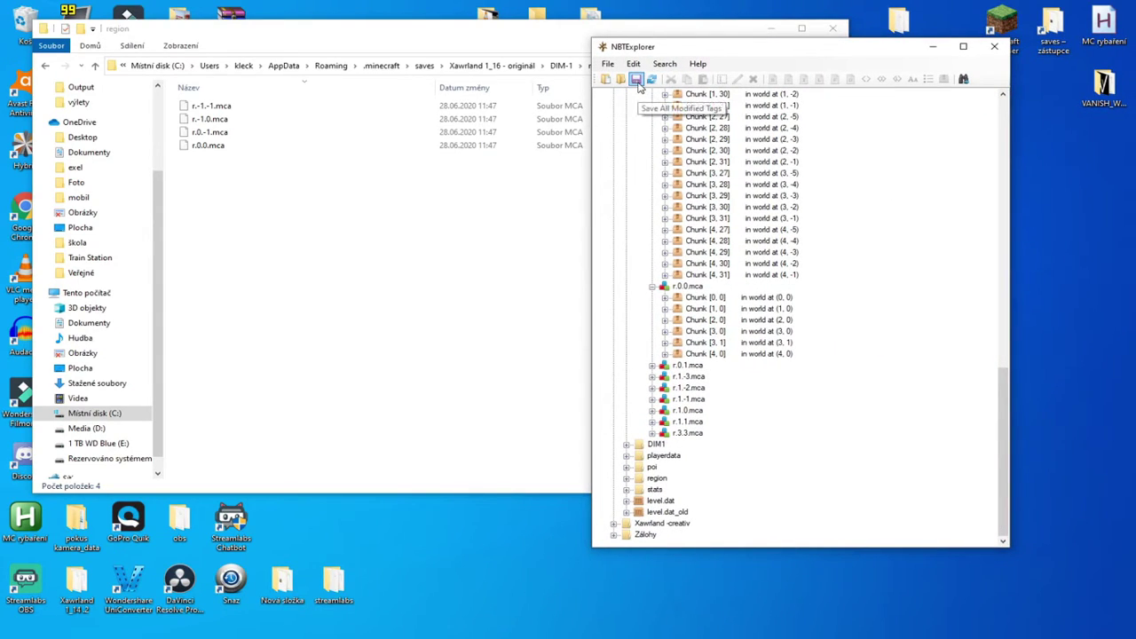
pyautogui.click(636, 80)
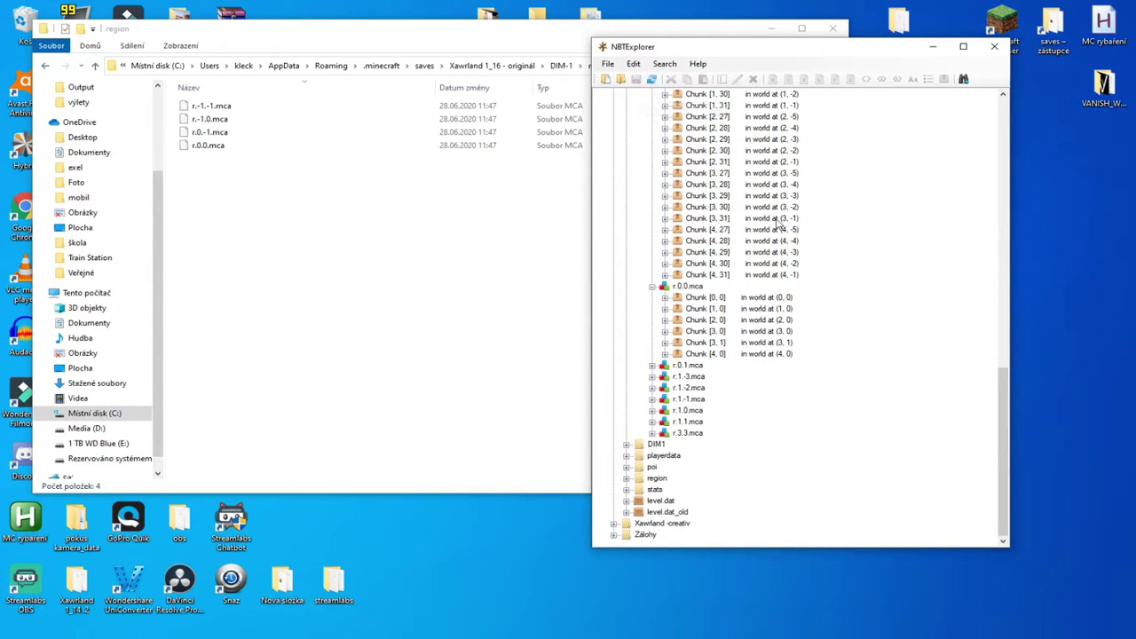
pyautogui.click(524, 159)
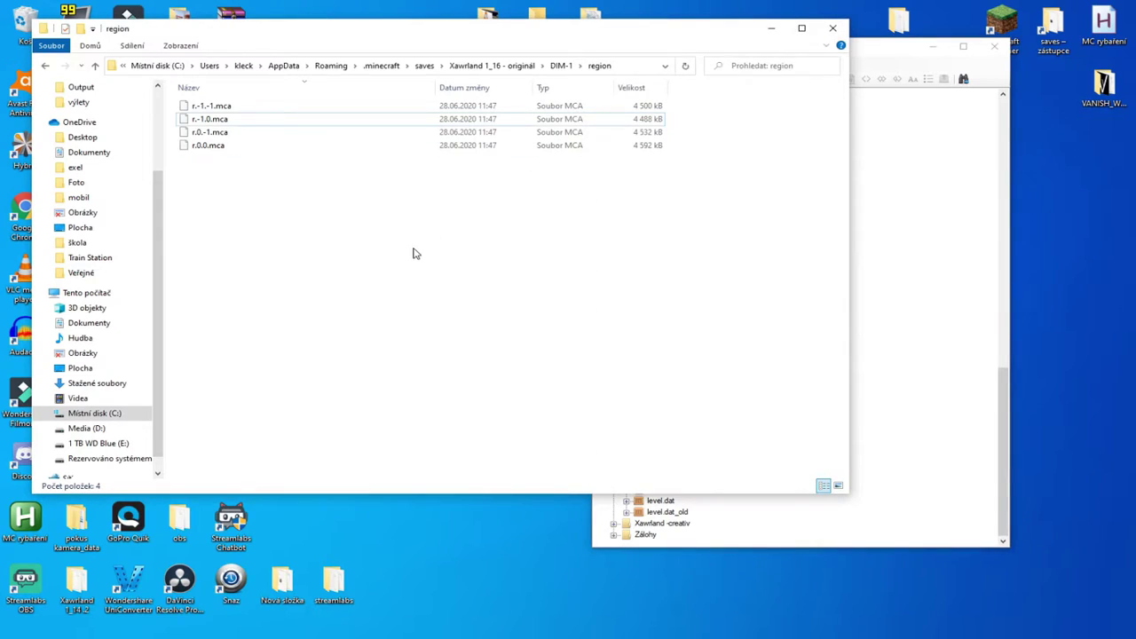
pyautogui.click(772, 26)
pyautogui.click(933, 47)
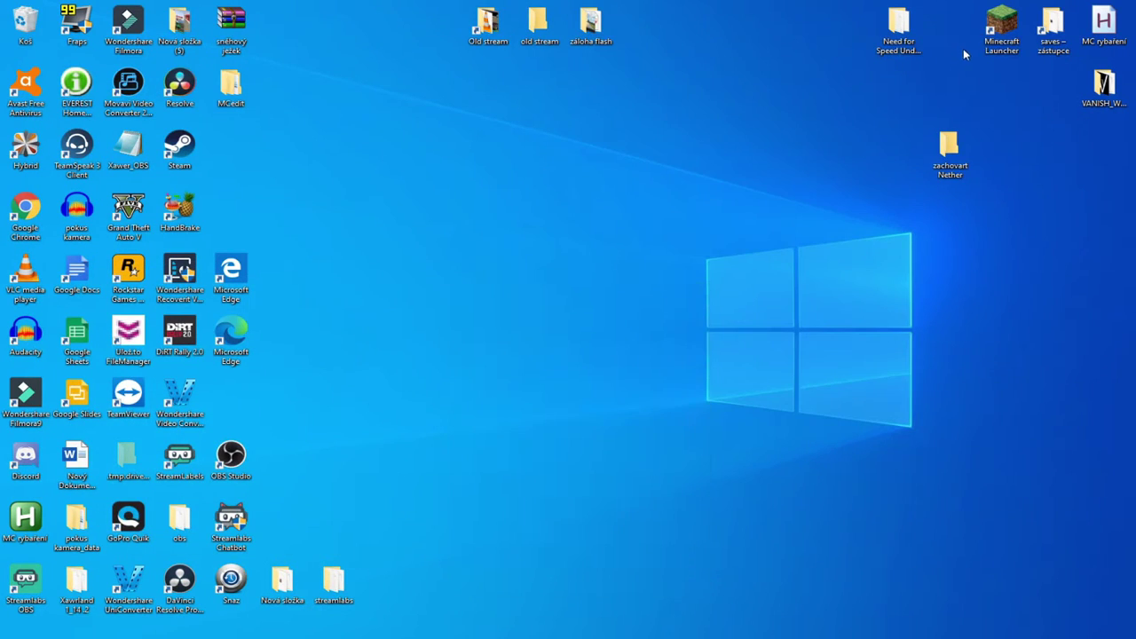
# Step: Start Minecraft 1.16.1 through the Minecraft Launcher and switch the game to full screen
pyautogui.doubleClick(1005, 31)
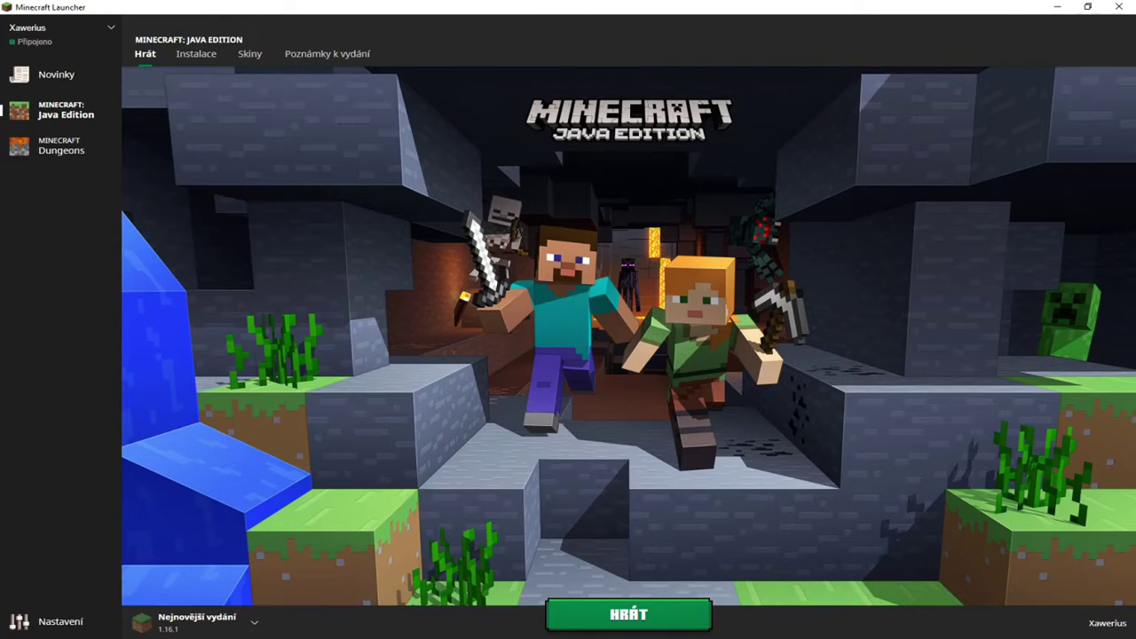
pyautogui.click(680, 613)
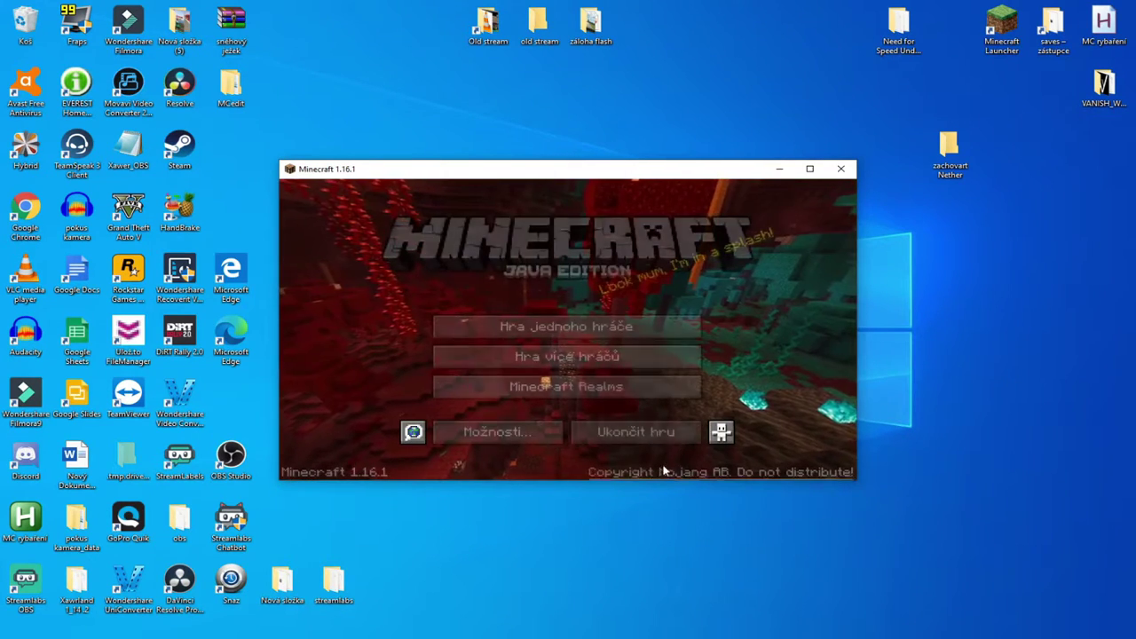
pyautogui.click(810, 169)
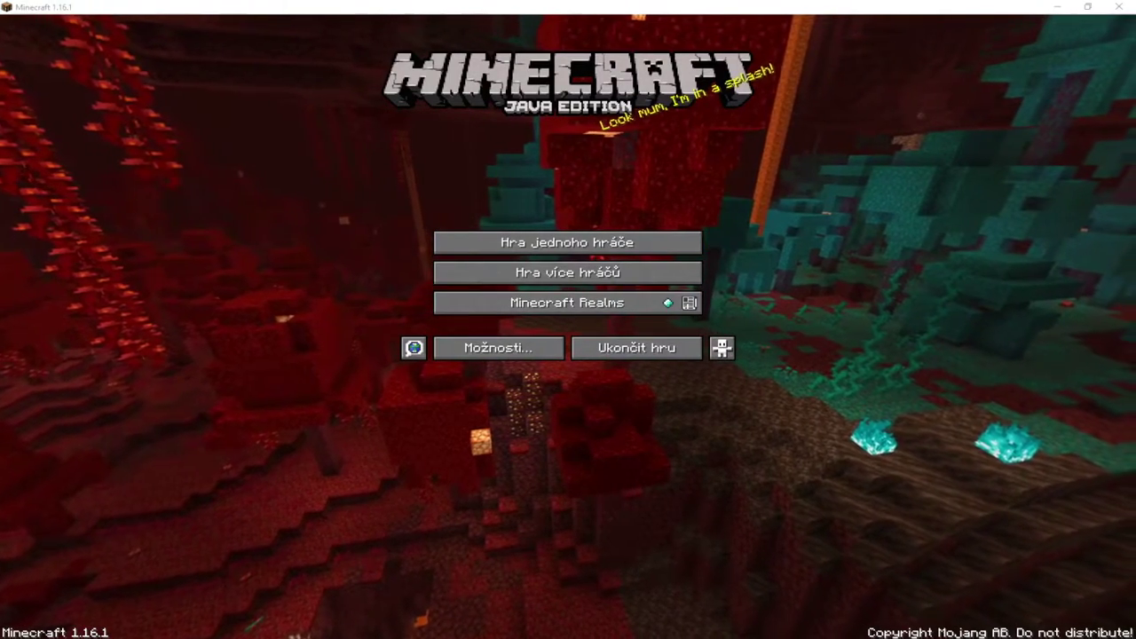
pyautogui.press('F11')
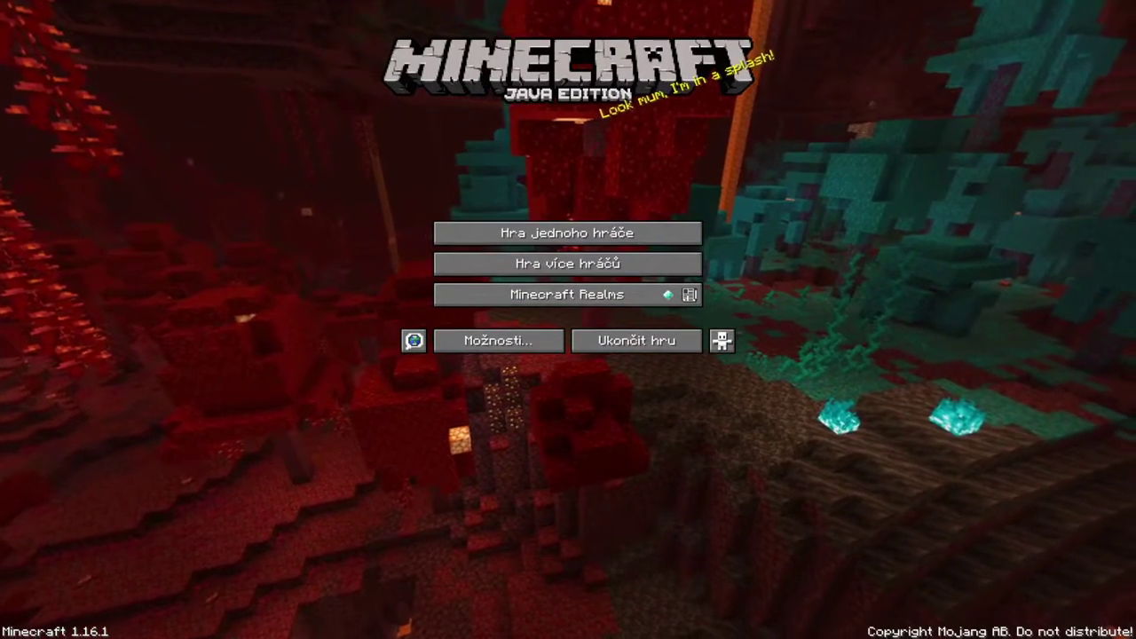
# Step: Load the single-player world "Xawrland 1_16 – originál" and walk around the kept Nether build to inspect it
pyautogui.click(567, 232)
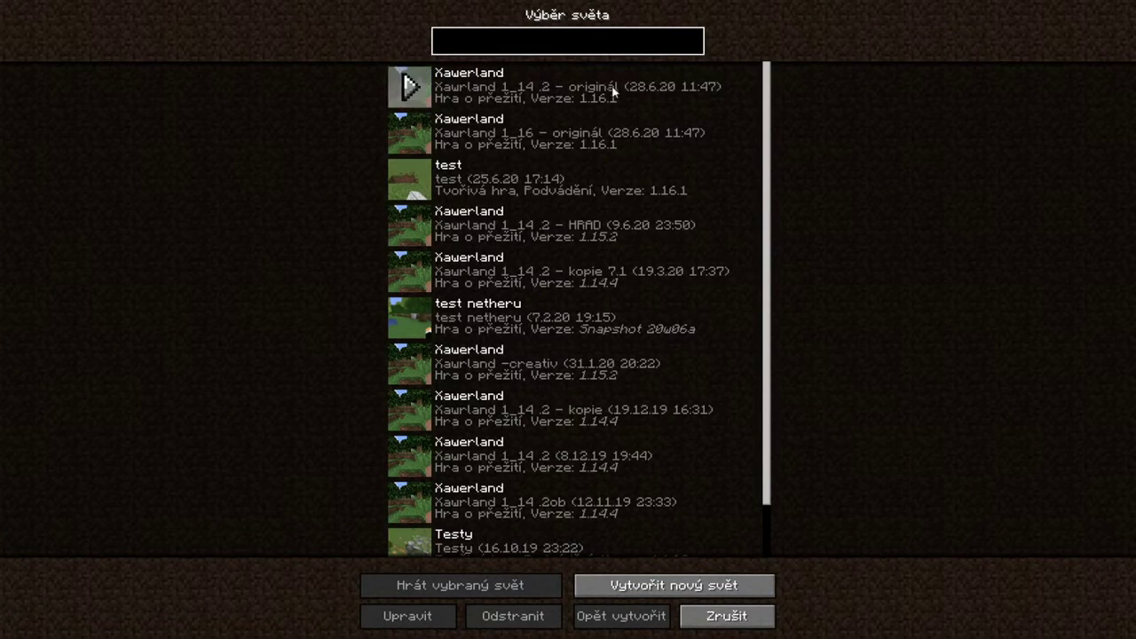
pyautogui.click(511, 140)
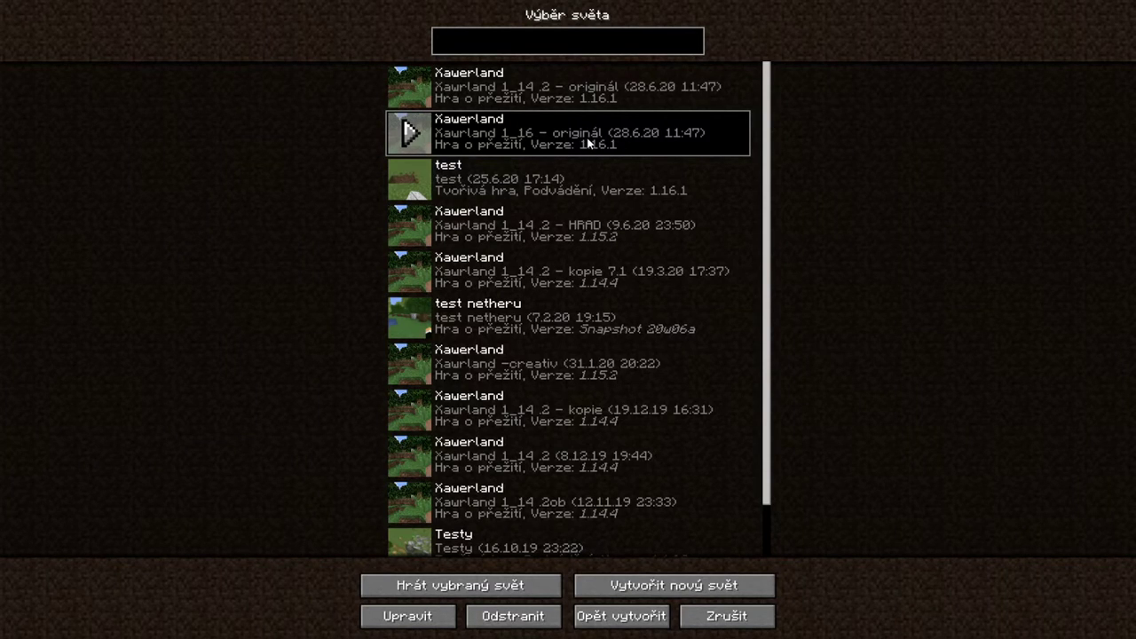
pyautogui.click(408, 131)
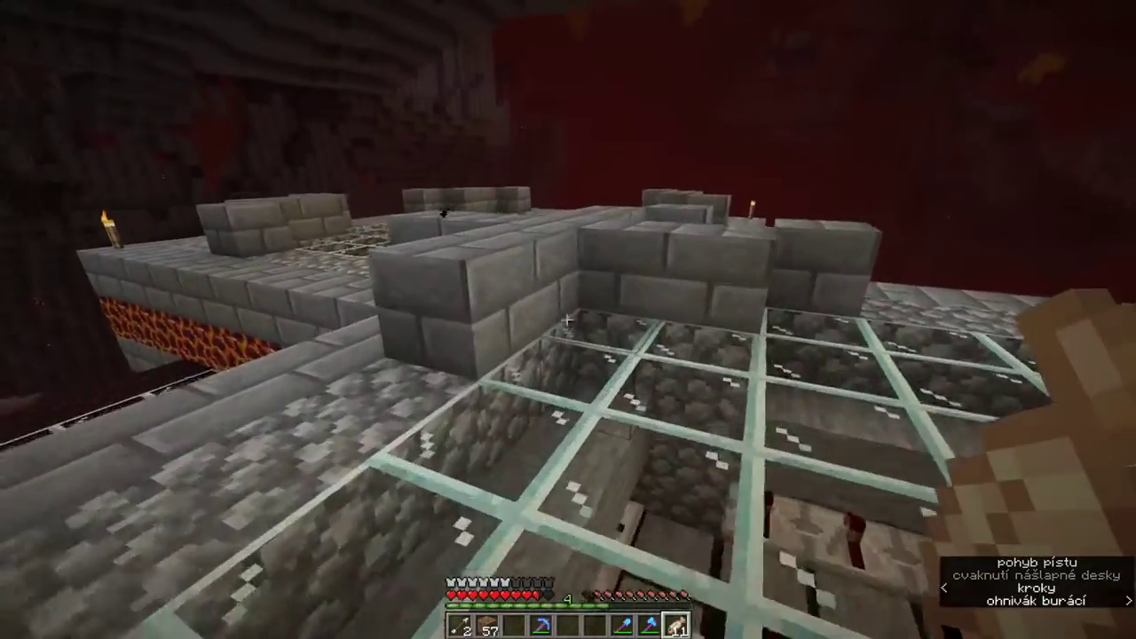
pyautogui.press('w')
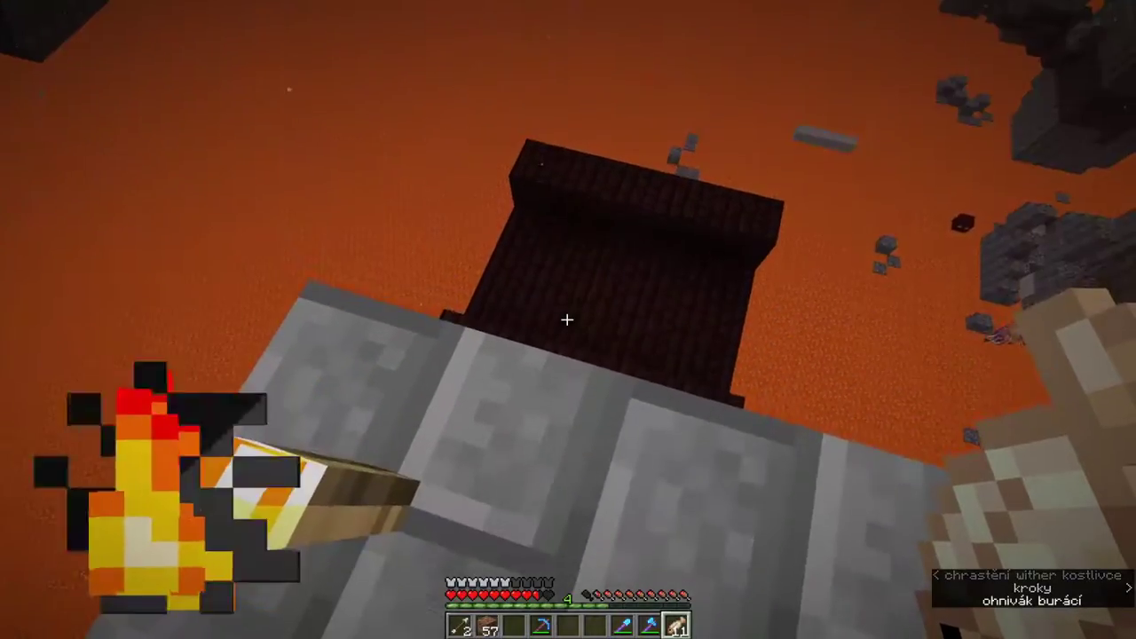
pyautogui.press('w')
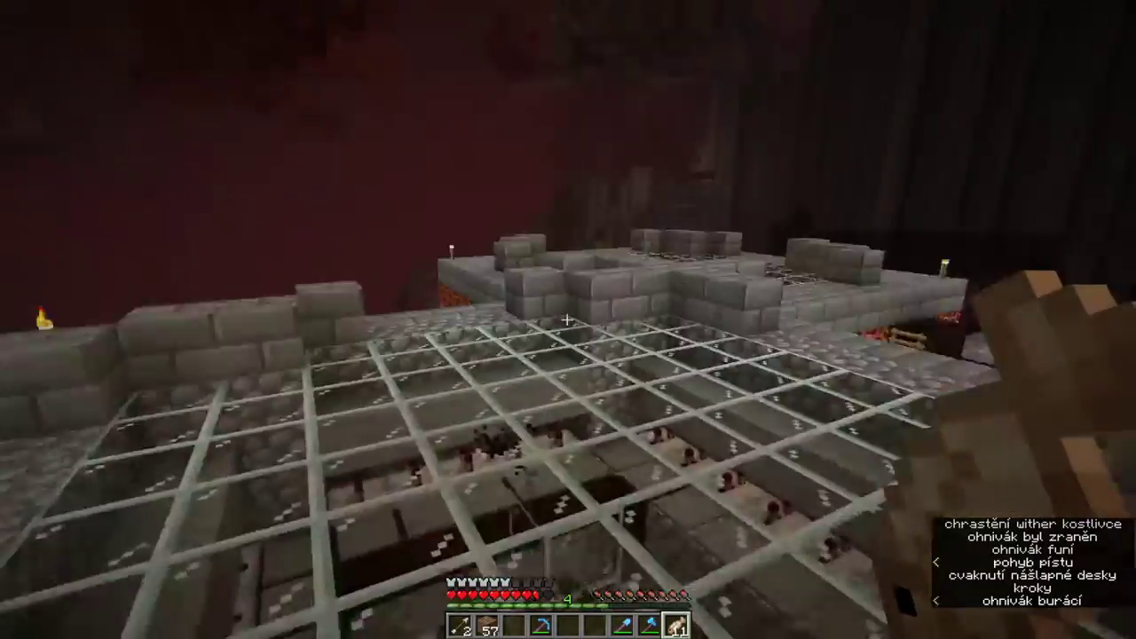
# Step: Walk across the glass-roofed stone brick platform to the ladder on its side and check the player's inventory
pyautogui.press('w')
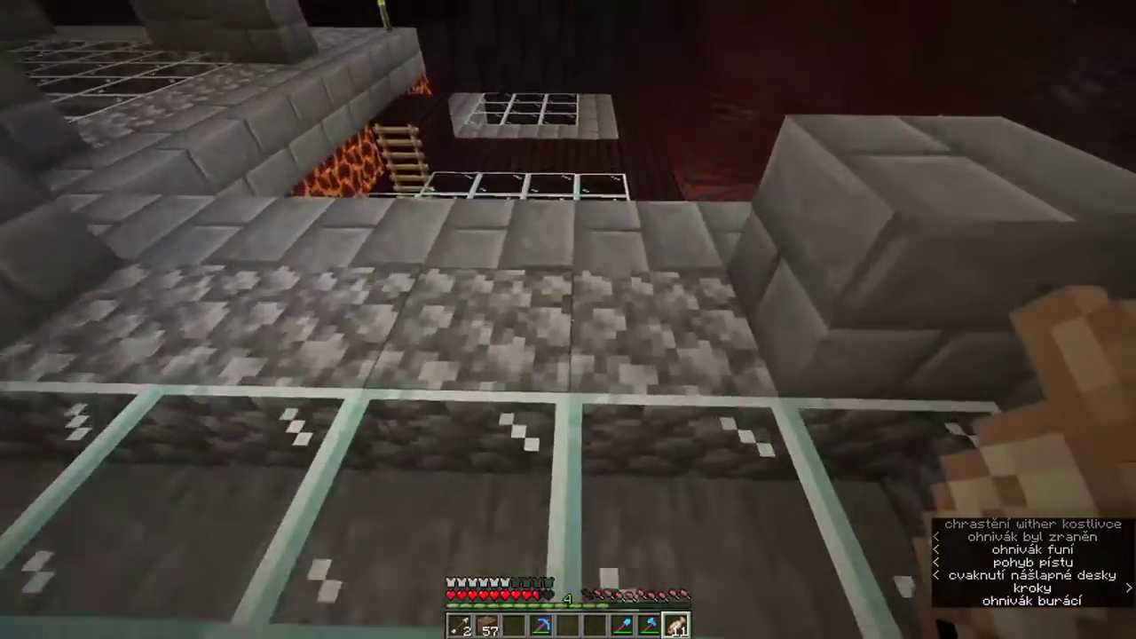
pyautogui.press('w')
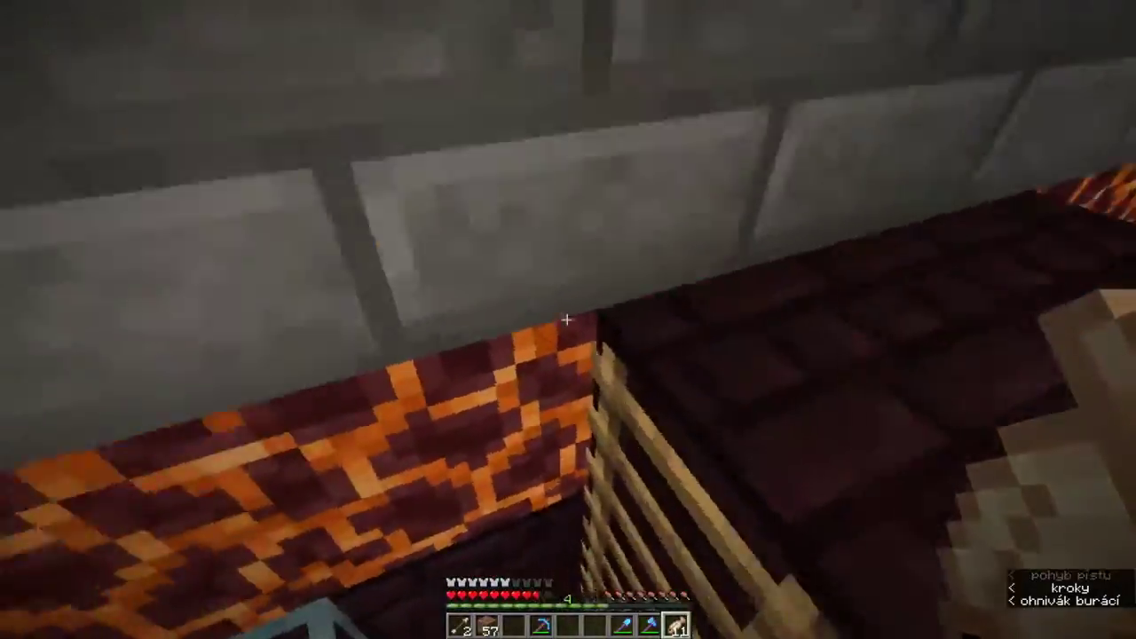
pyautogui.press('w')
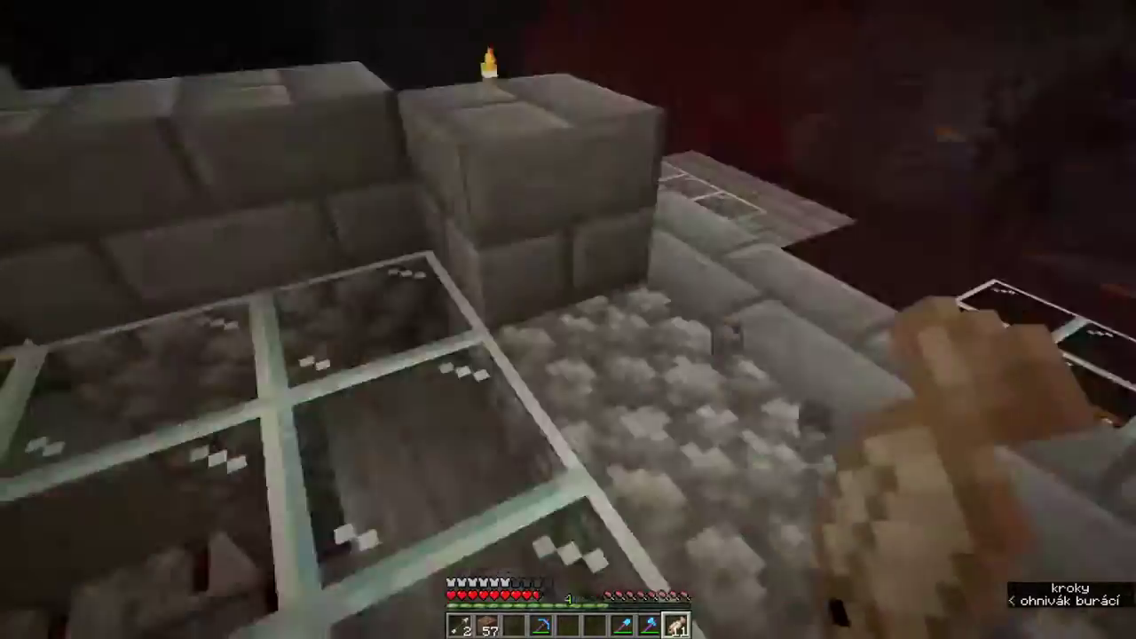
pyautogui.press('w')
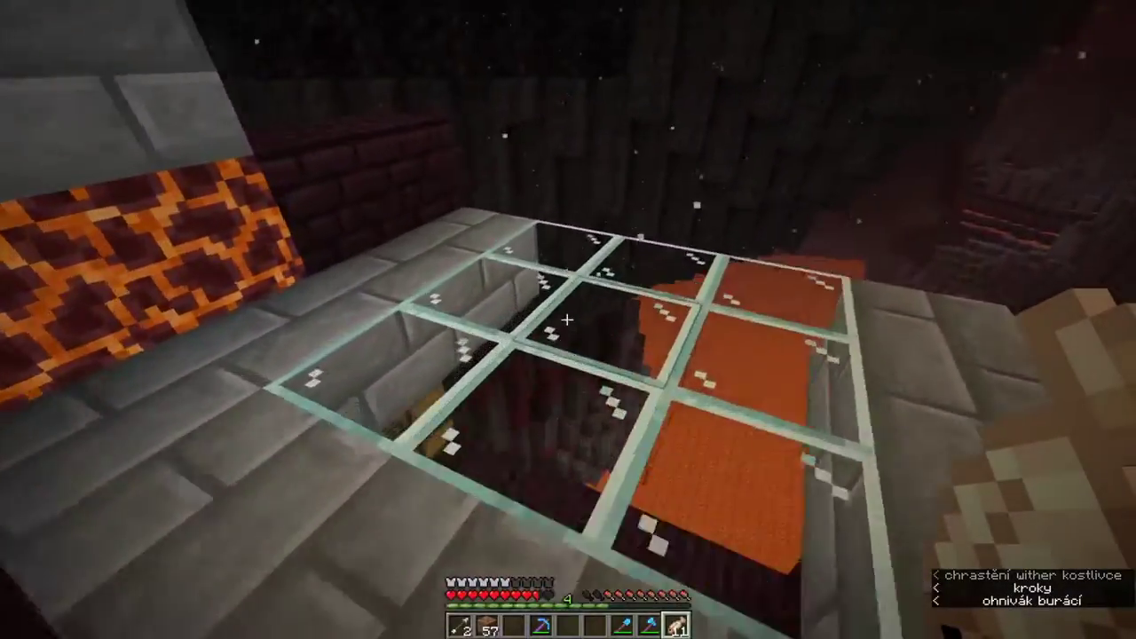
pyautogui.press('w')
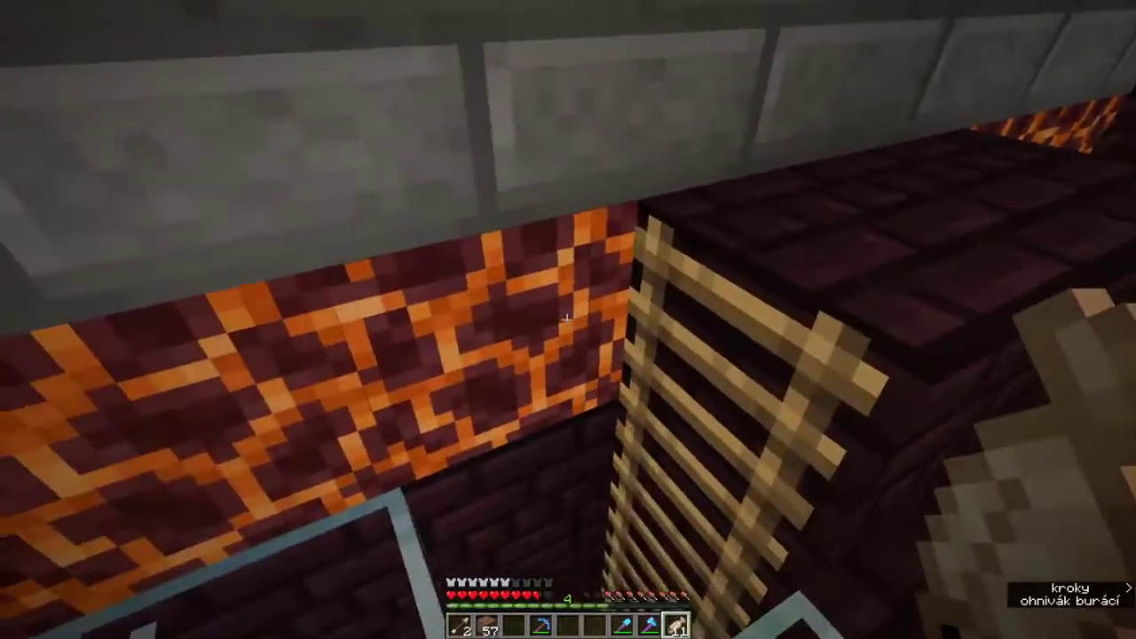
pyautogui.press('e')
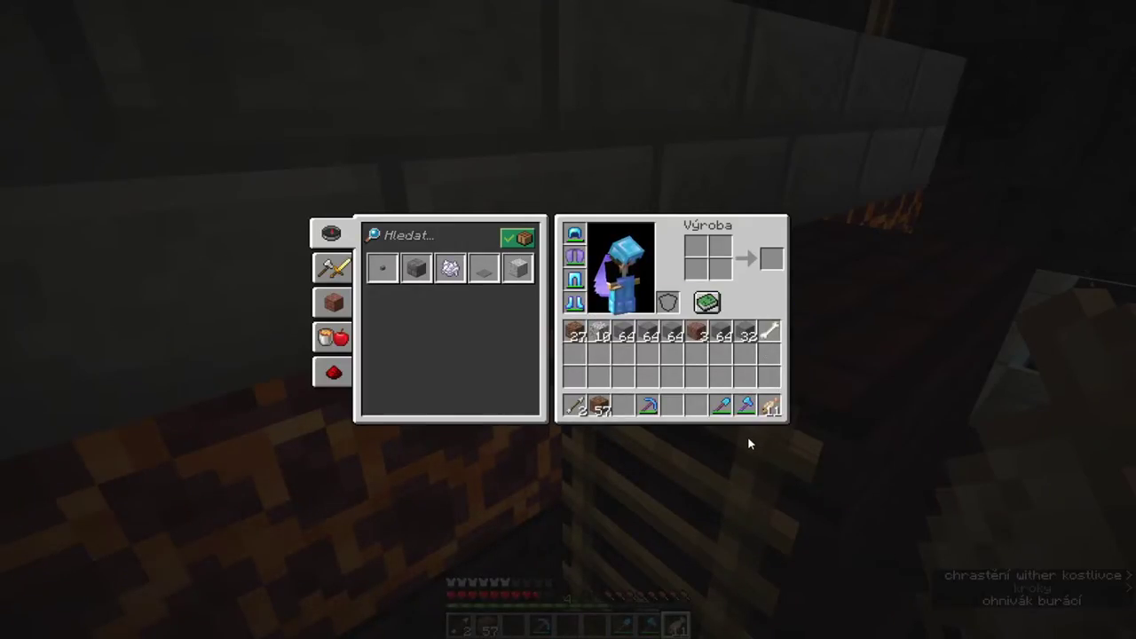
pyautogui.press('e')
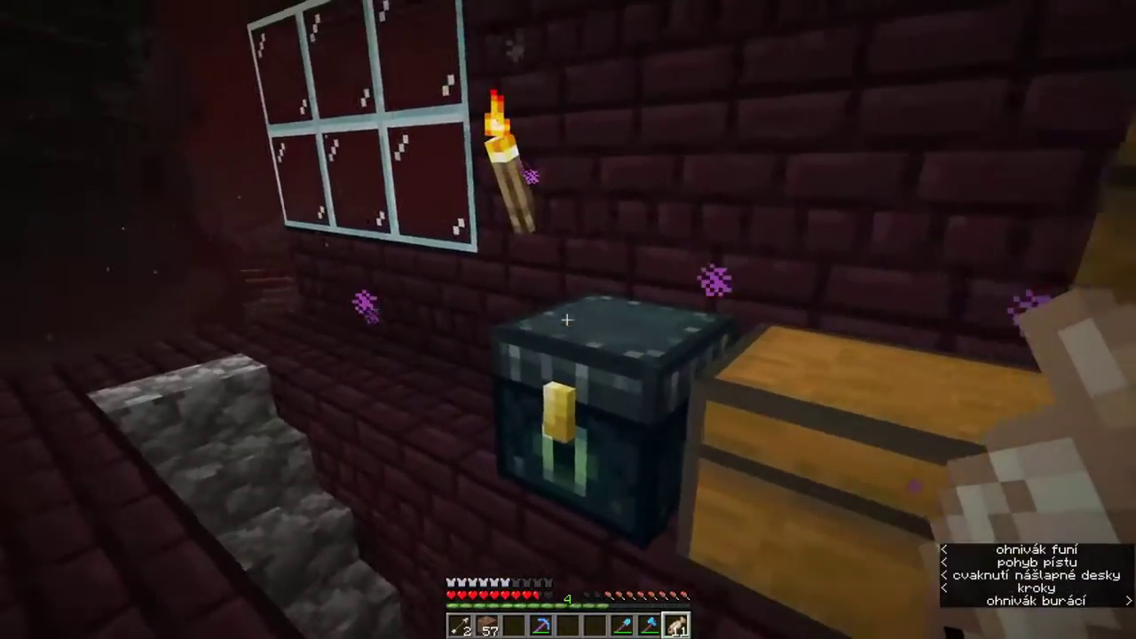
# Step: Inspect the contents of the ender chest and the large chest beside it in the Nether brick room
pyautogui.rightClick(568, 320)
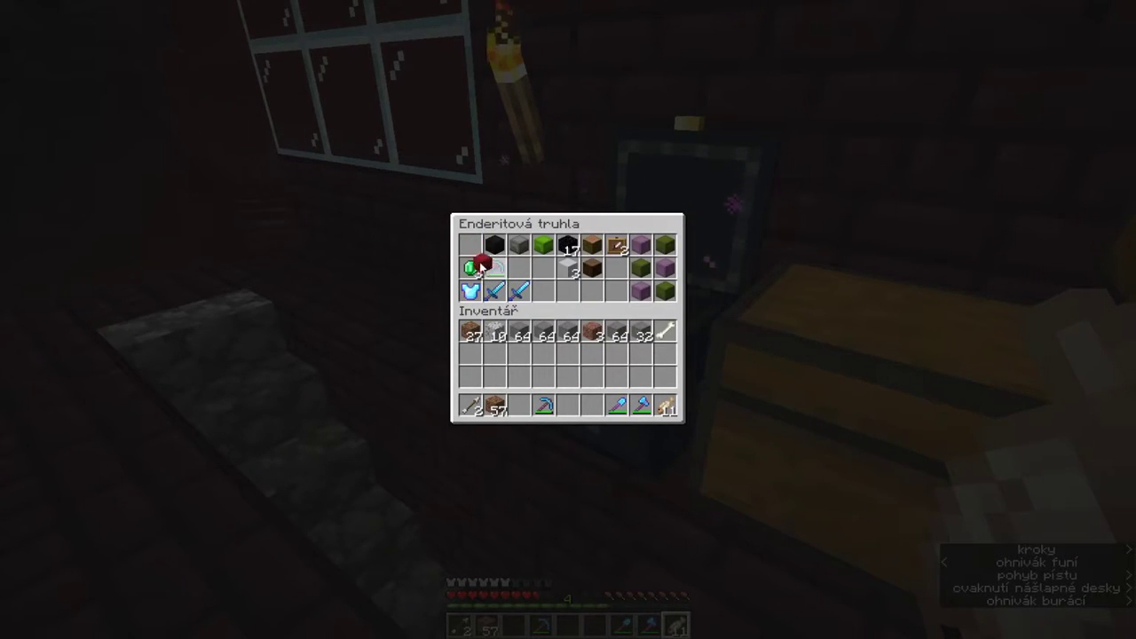
pyautogui.press('e')
pyautogui.rightClick(567, 320)
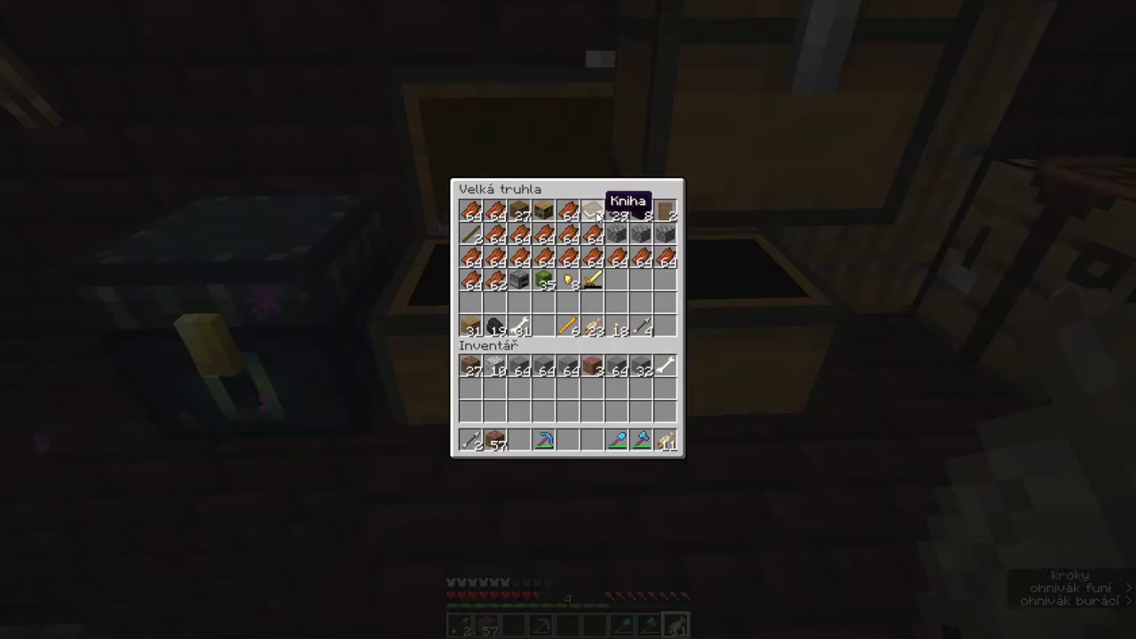
pyautogui.press('e')
pyautogui.rightClick(568, 319)
pyautogui.press('e')
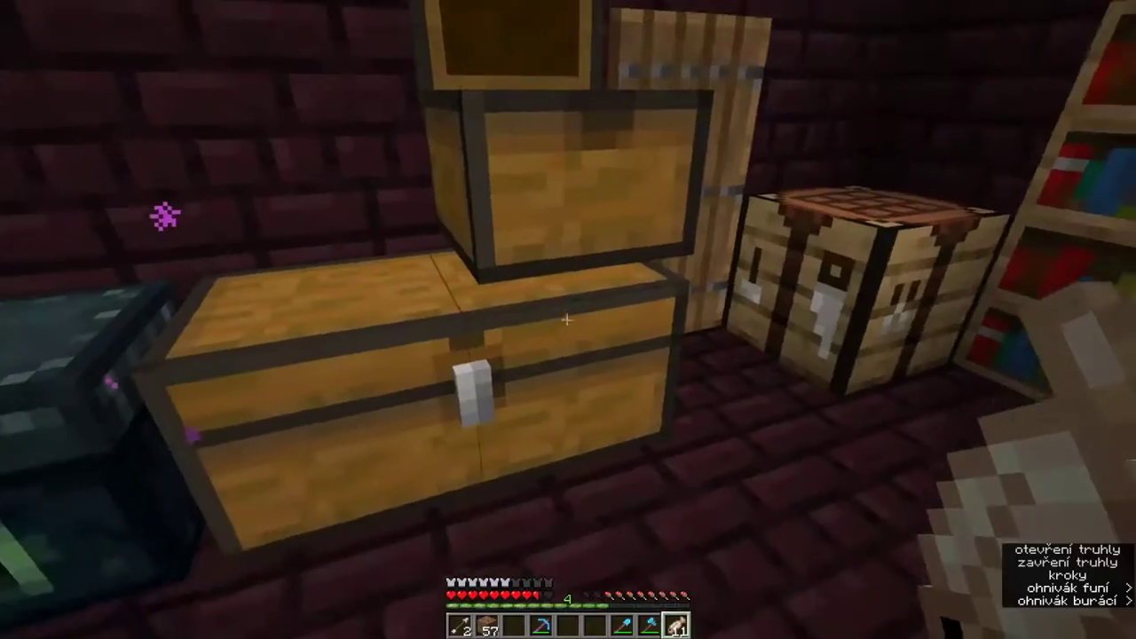